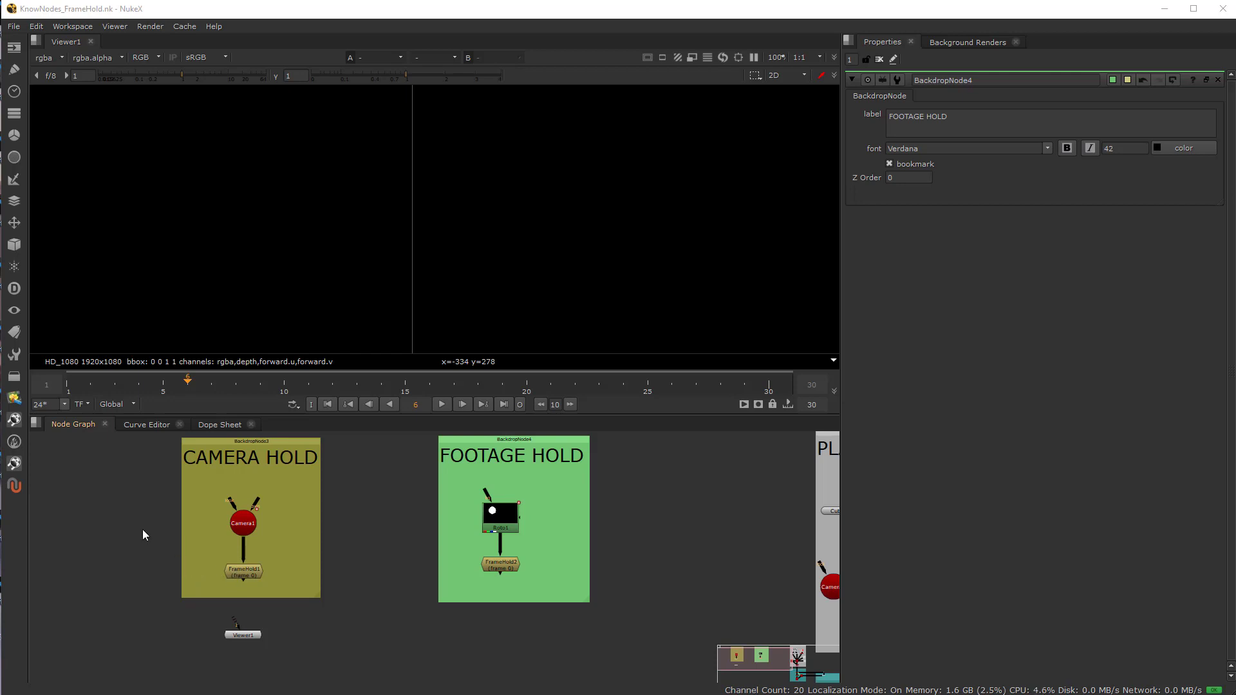
Show Camera1 from the CAMERA HOLD backdrop in the viewer and scrub the timeline to frame 13 to see its movement.
middle_click_drag(159, 548, 259, 592)
scroll(253, 596, "up", 3)
middle_click_drag(333, 600, 266, 602)
scroll(403, 598, "down", 2)
middle_click_drag(420, 596, 389, 580)
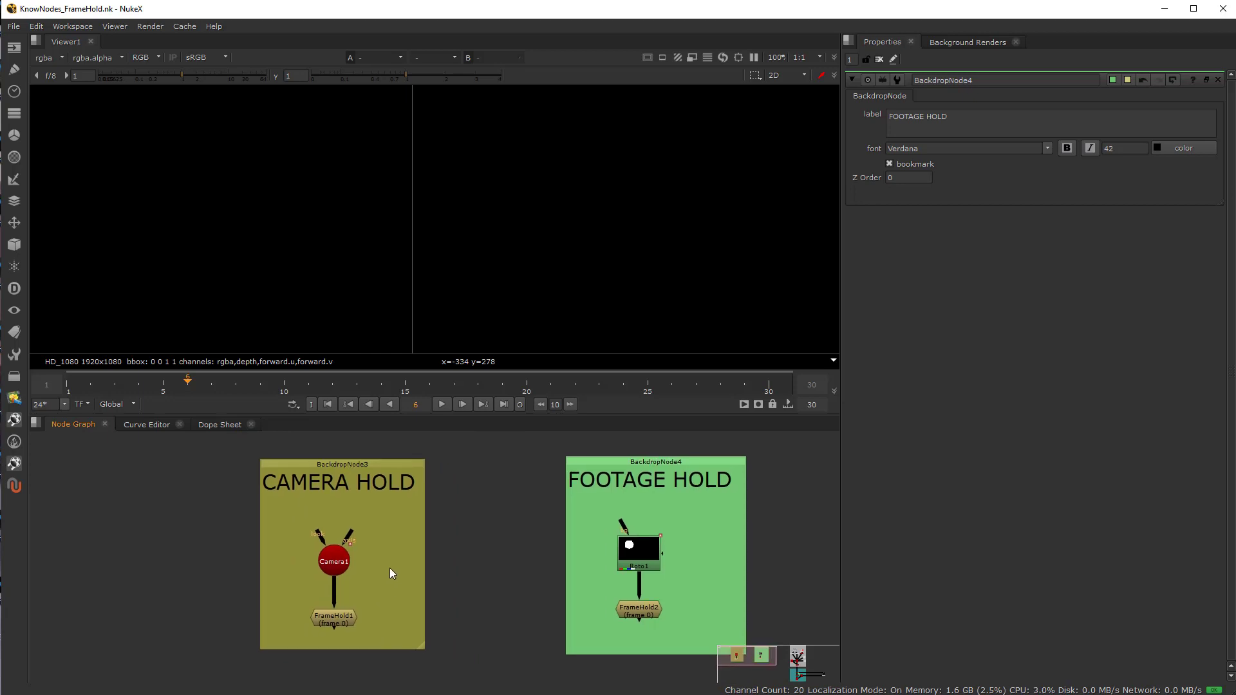
scroll(393, 573, "up", 1)
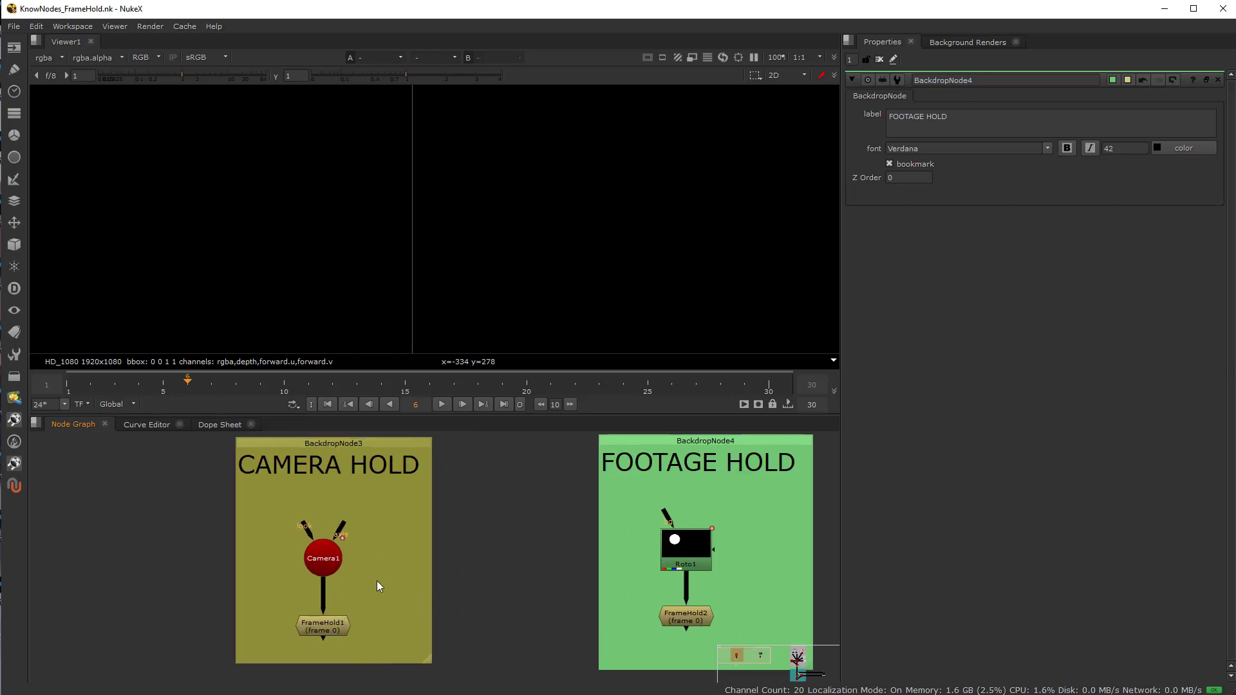
middle_click_drag(377, 580, 420, 591)
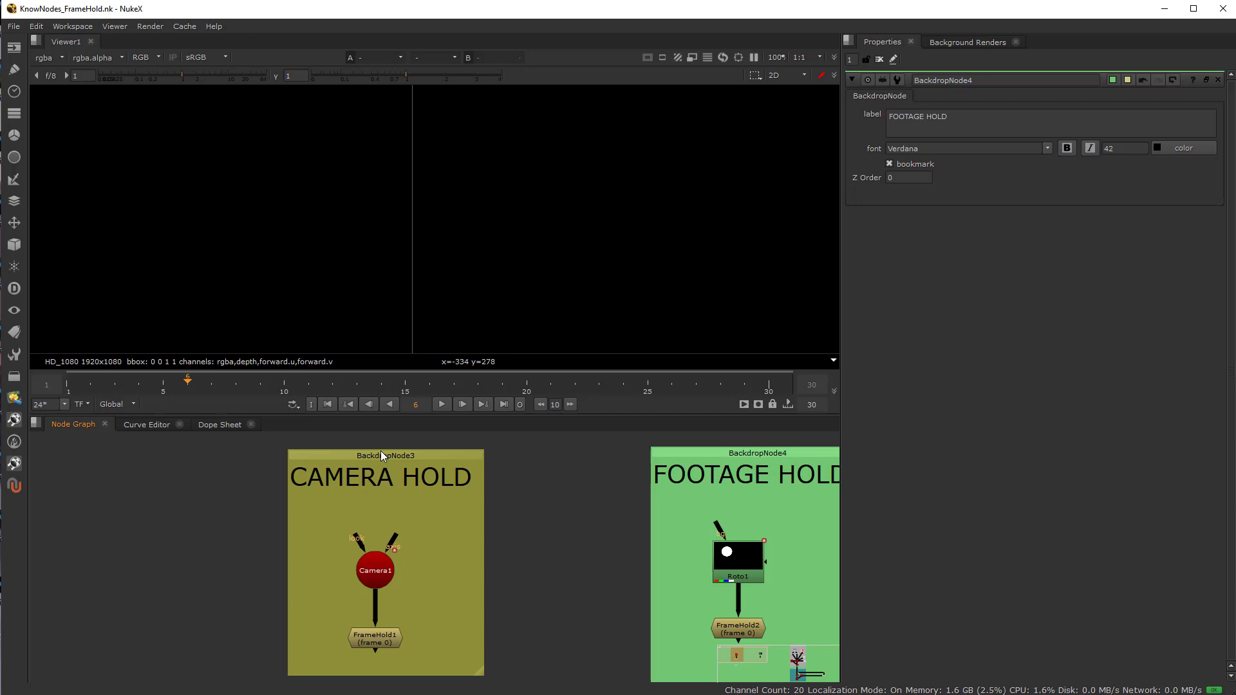
key("1")
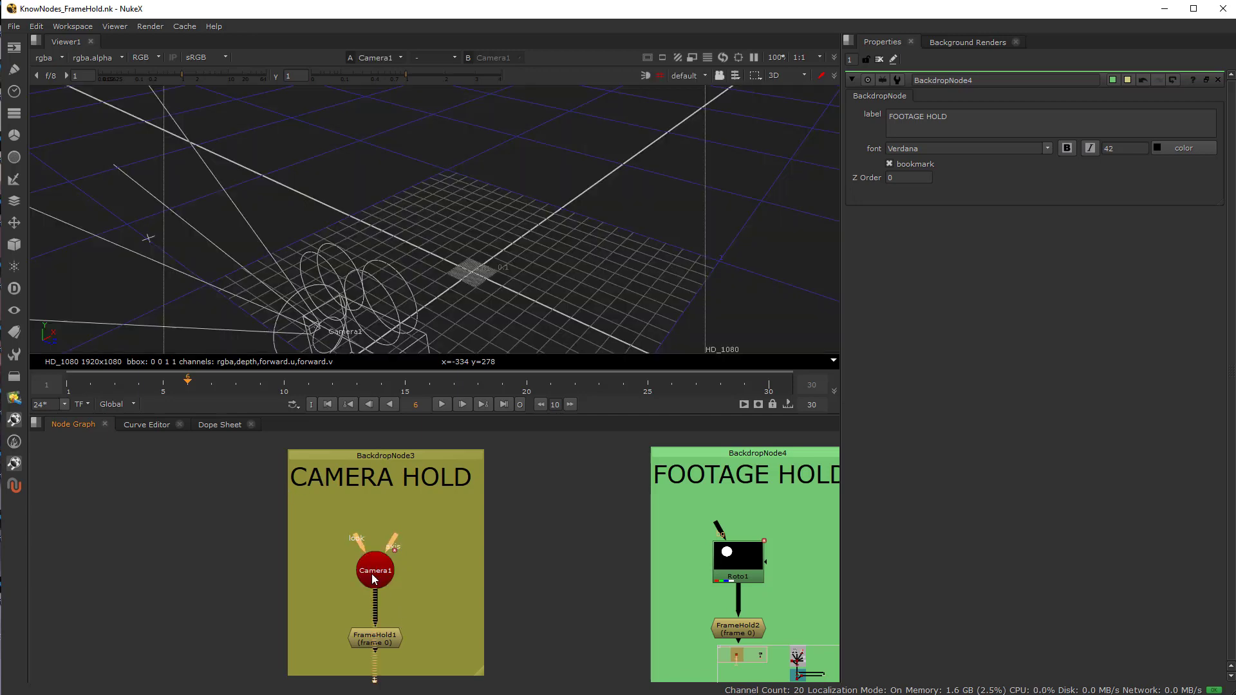
double_click(372, 573)
left_click_drag(157, 385, 356, 399)
Open the project settings, return to frame 8 and play Camera1's animation in the 3D viewer.
left_click(544, 500)
key("s")
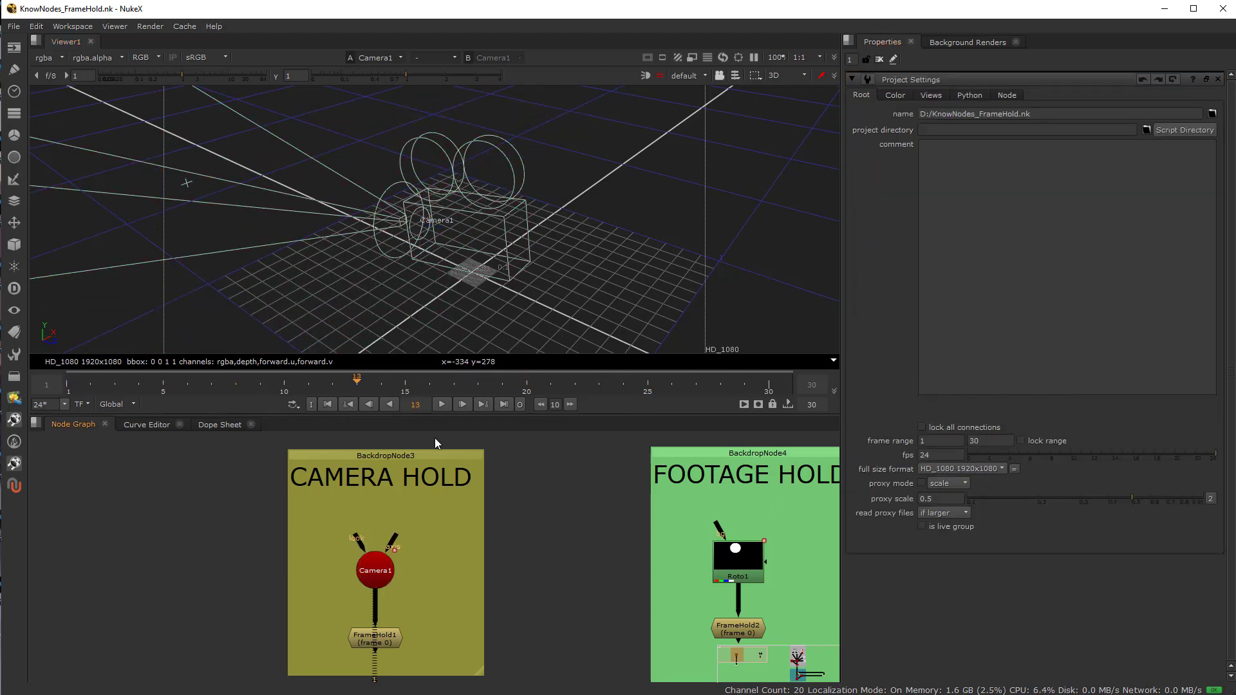
left_click_drag(332, 386, 241, 364)
scroll(453, 224, "down", 5)
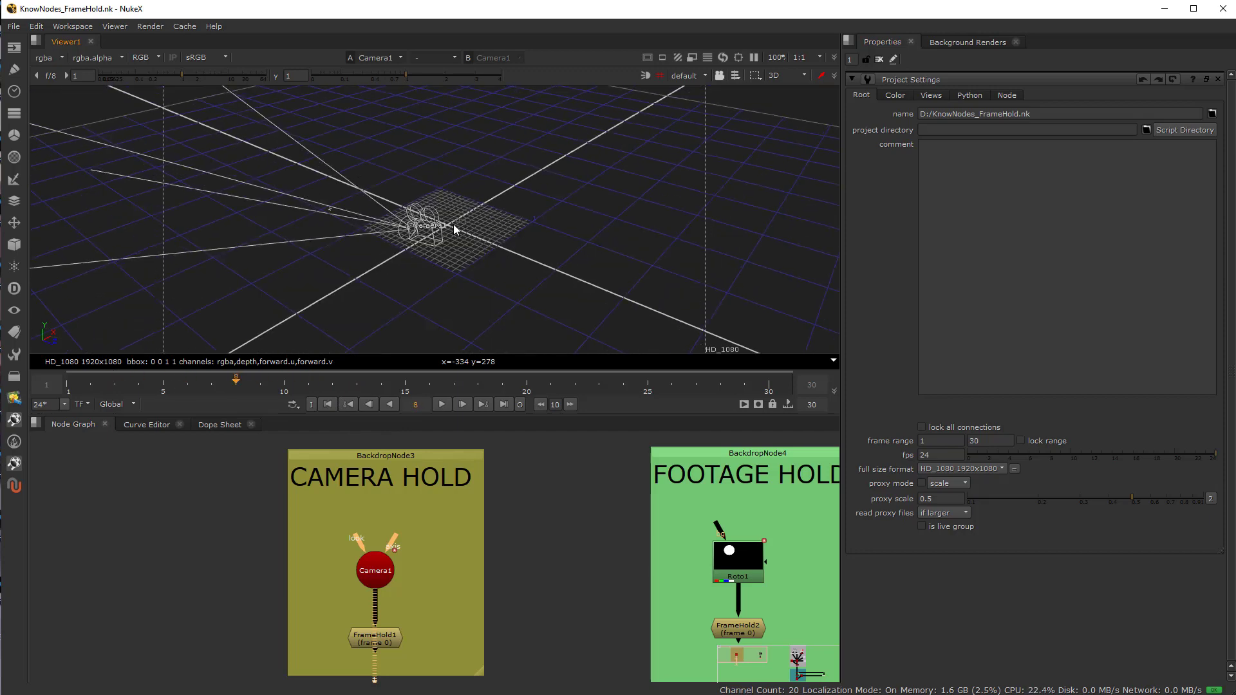
left_click_drag(454, 225, 412, 249, "ctrl")
key("Tab")
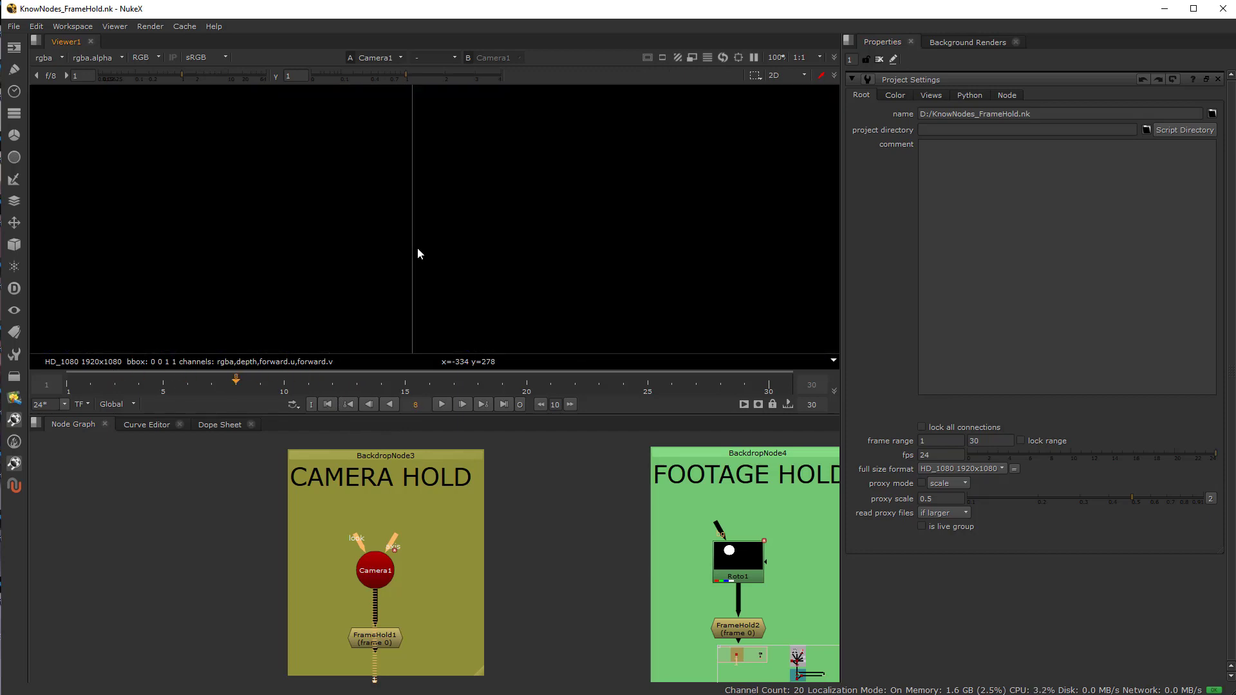
key("Tab")
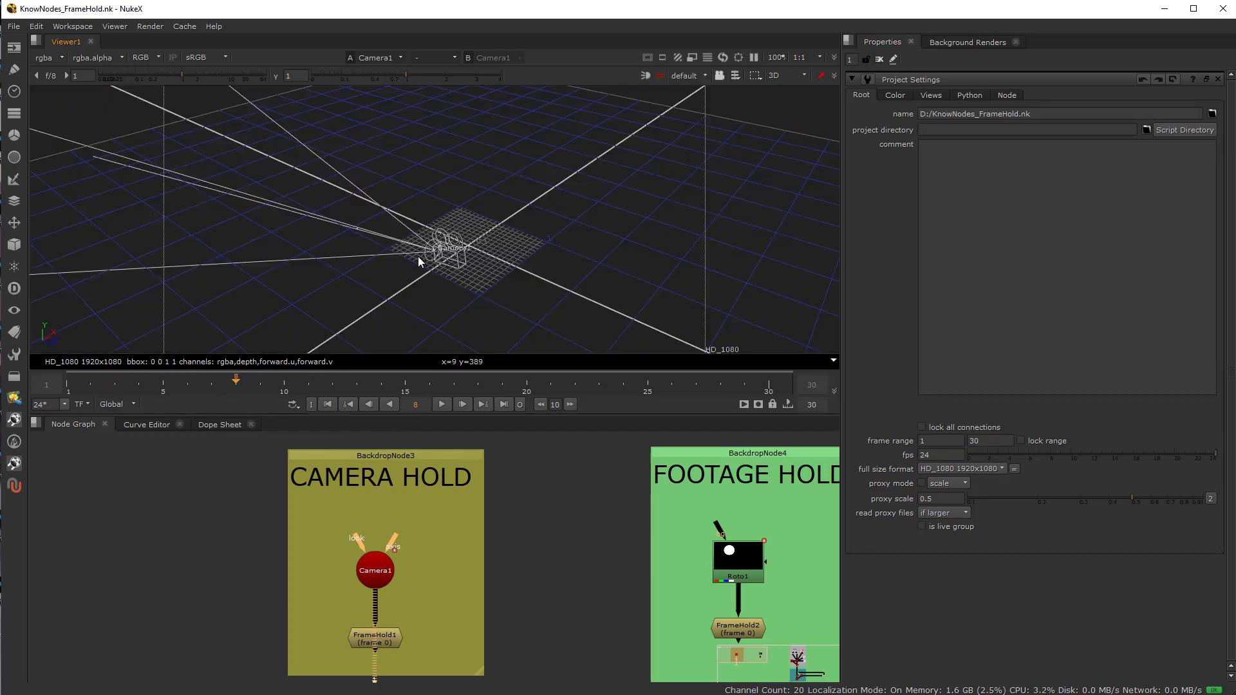
left_click(442, 406)
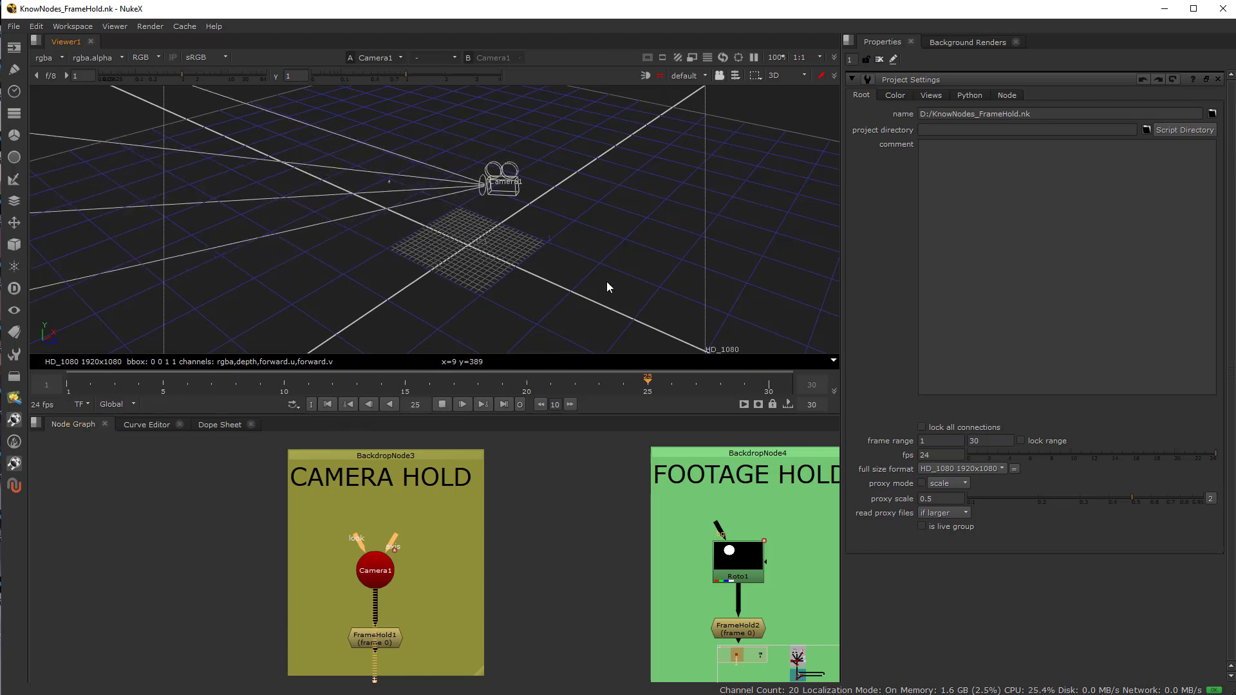
Look through Camera1 with the view locked to it, stop playback, and return to the default 3D view.
left_click(695, 75)
left_click(706, 107)
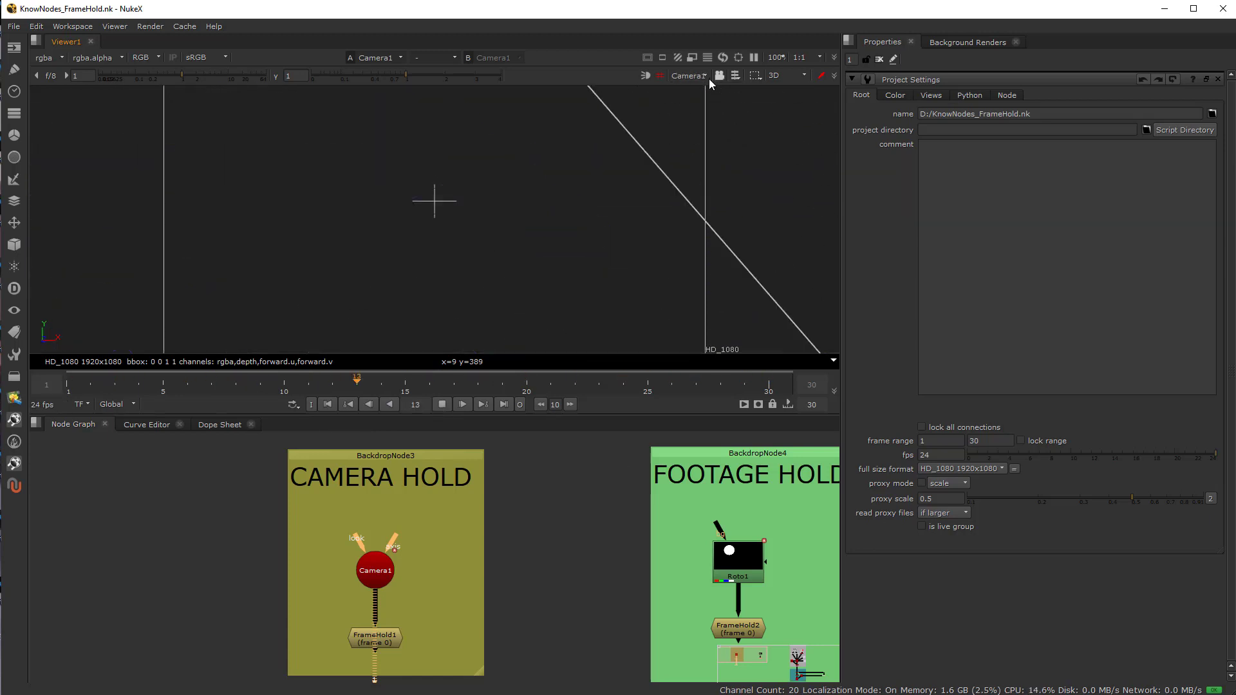
left_click(719, 75)
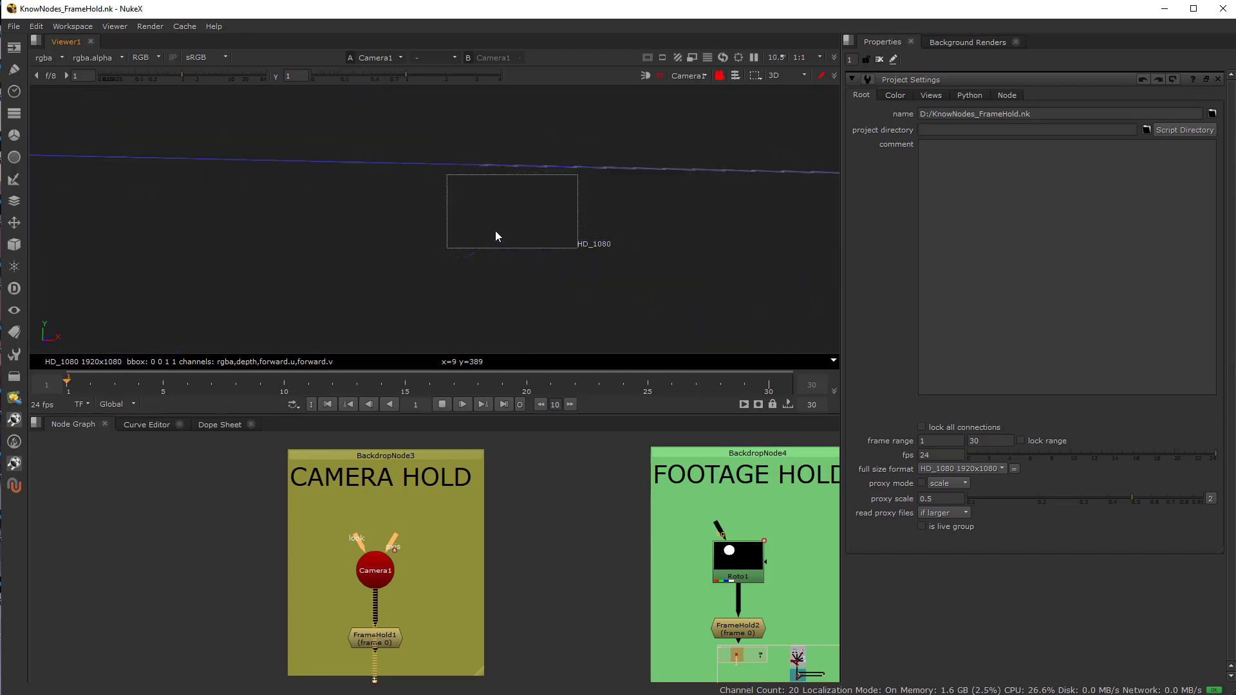
left_click(441, 404)
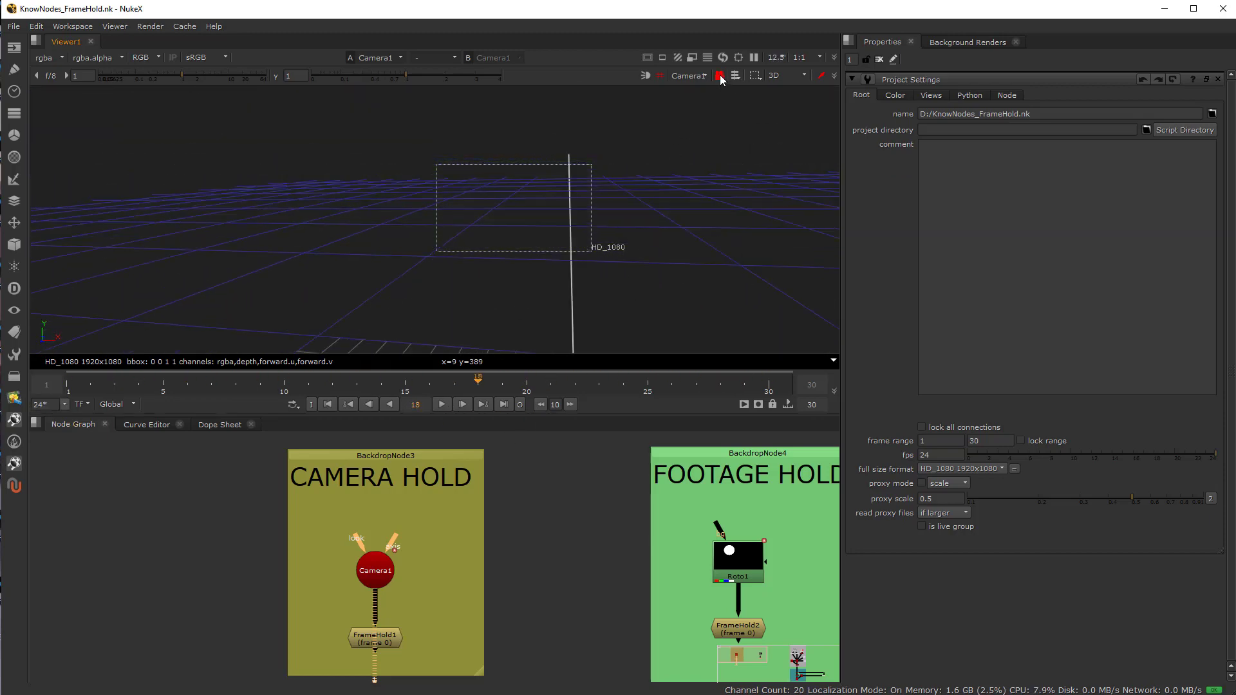
left_click(694, 77)
left_click(698, 88)
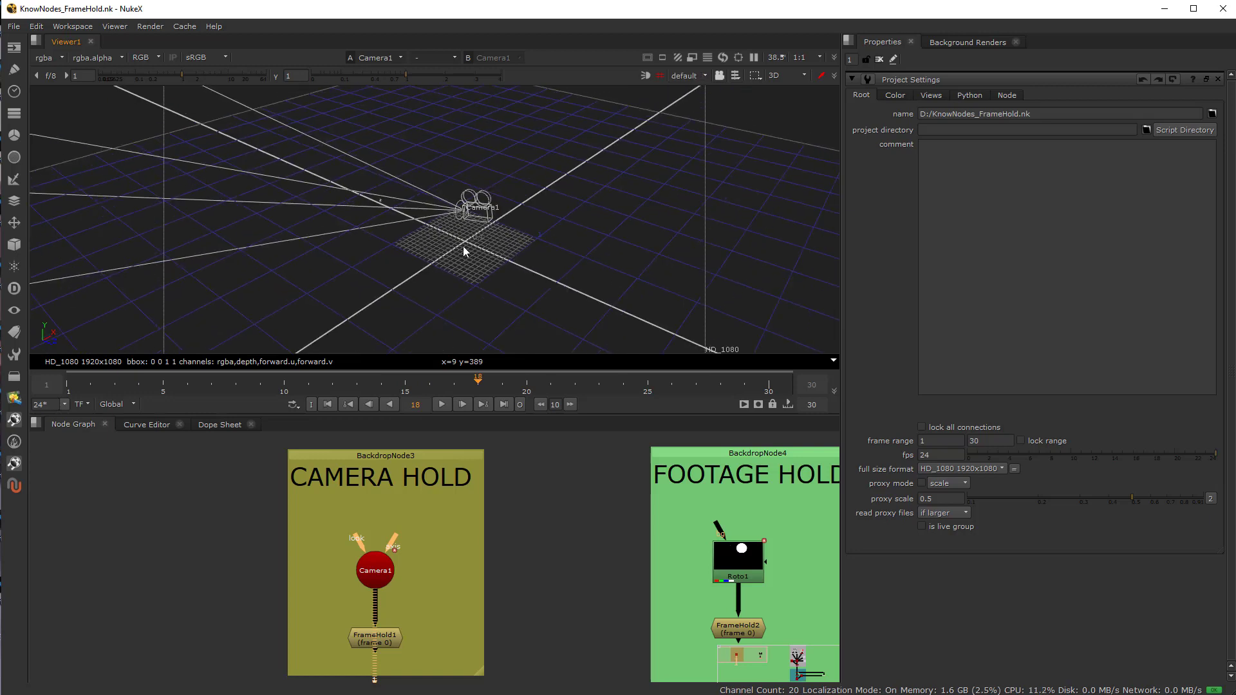
Move to frame 15, show the FrameHold1 node below Camera1 in the viewer, and open its properties.
scroll(463, 246, "up", 1)
left_click_drag(383, 385, 413, 400)
scroll(380, 643, "up", 3)
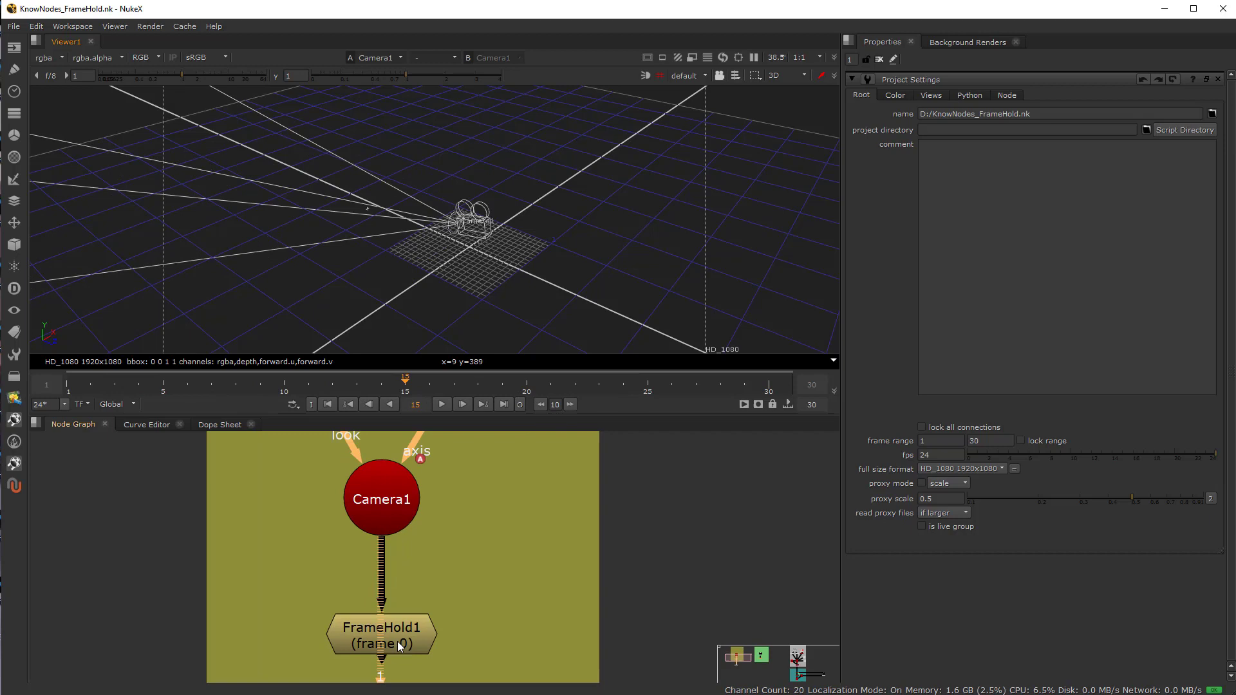
scroll(387, 631, "down", 3)
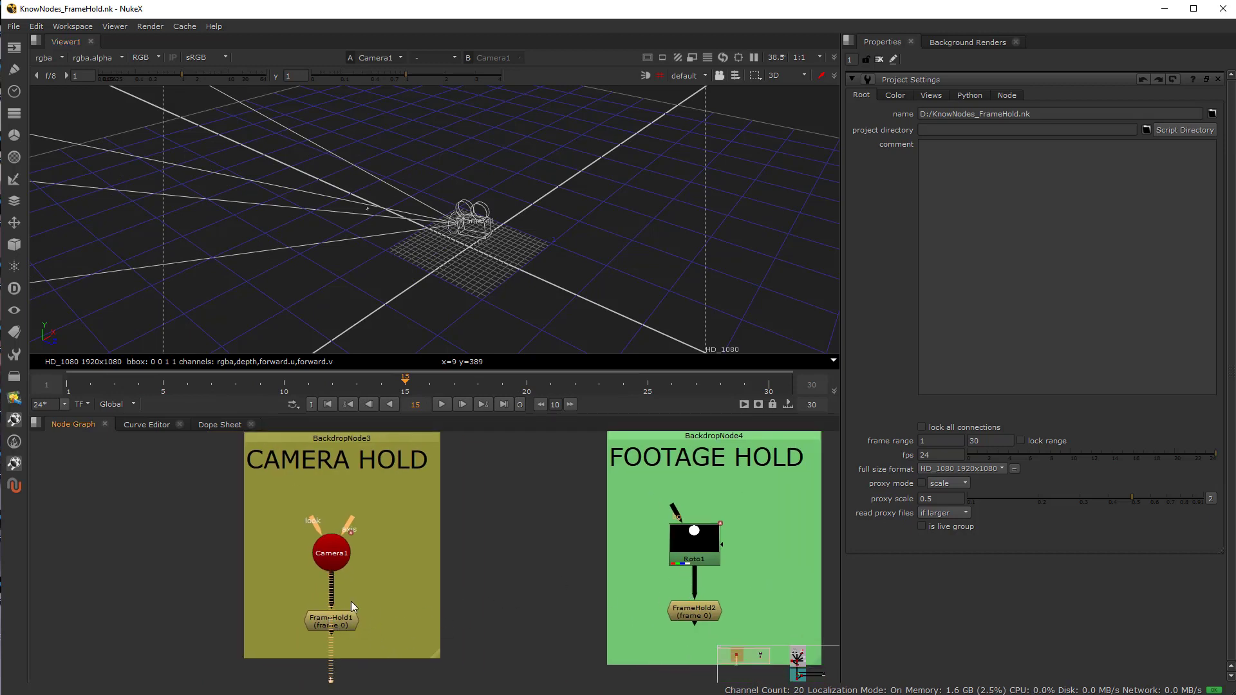
left_click(347, 622)
scroll(338, 621, "up", 2)
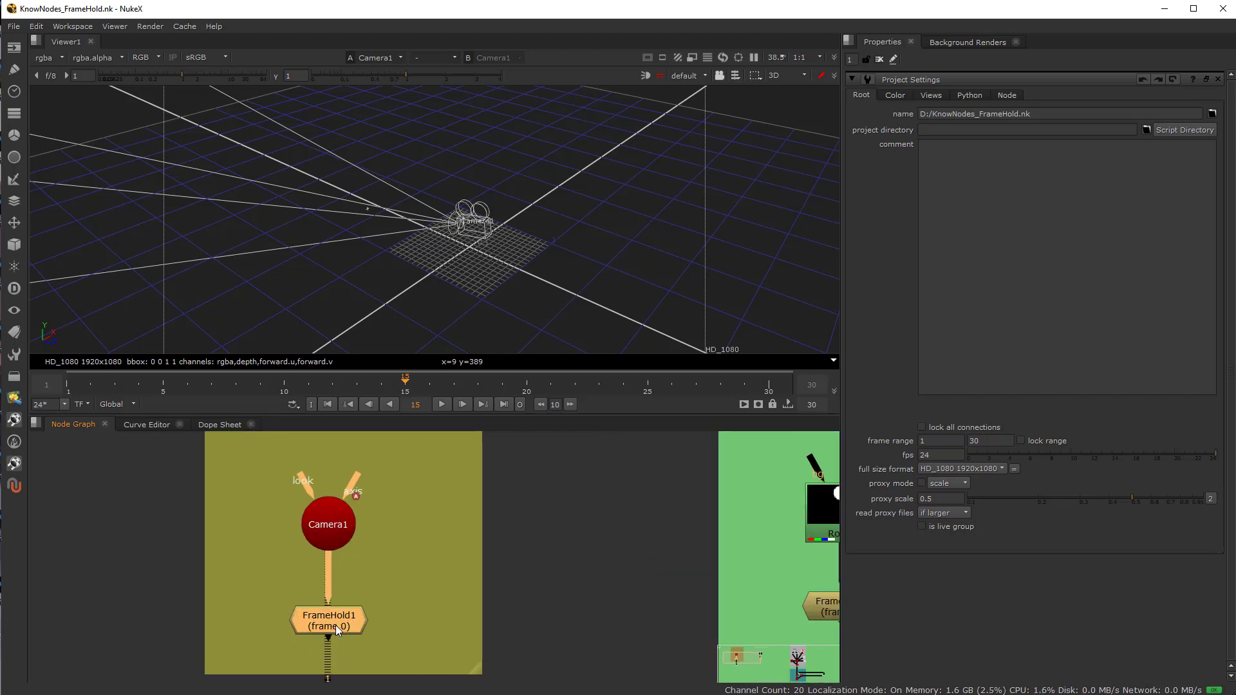
key("1")
double_click(337, 622)
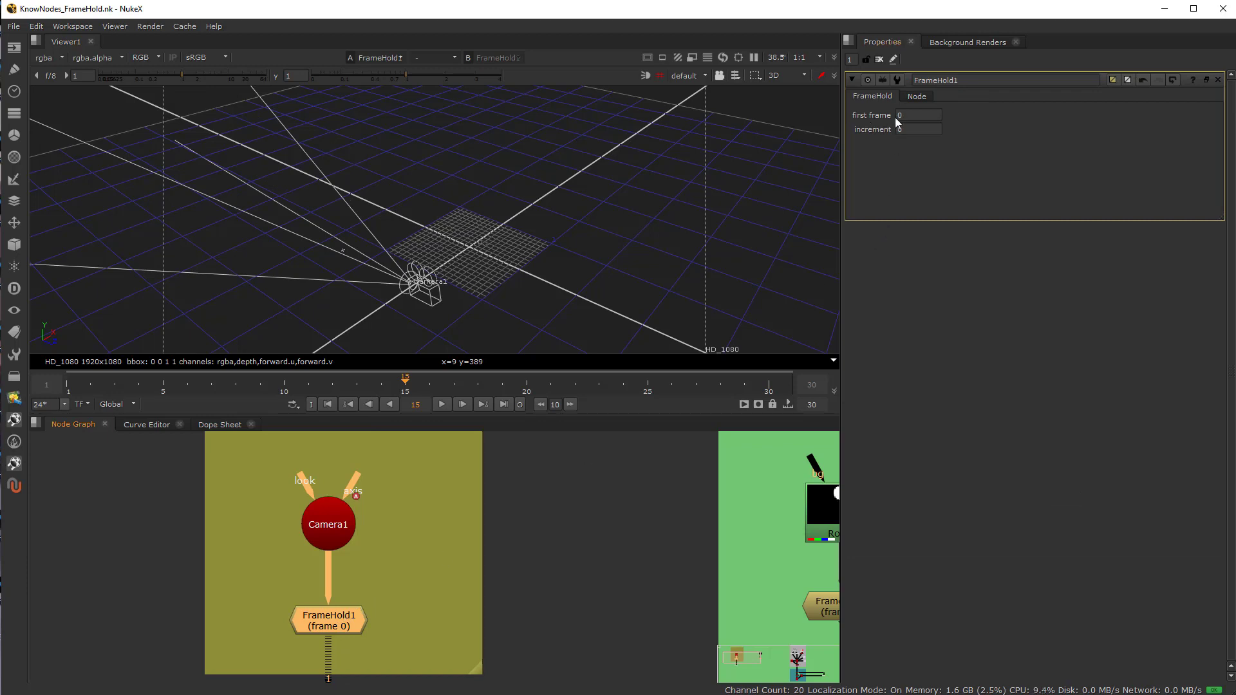
Set FrameHold1's first frame to 15 and scrub the timeline to check the held camera.
left_click_drag(334, 388, 309, 395)
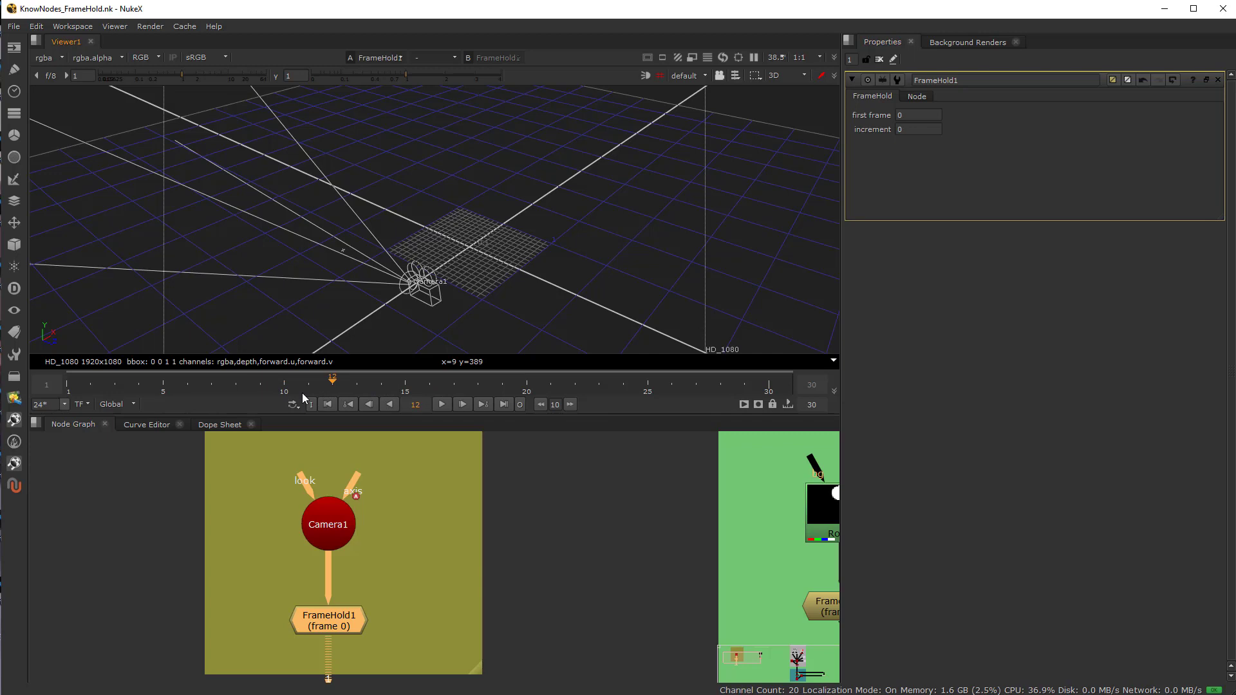
key("Right")
key("Right")
left_click(906, 116)
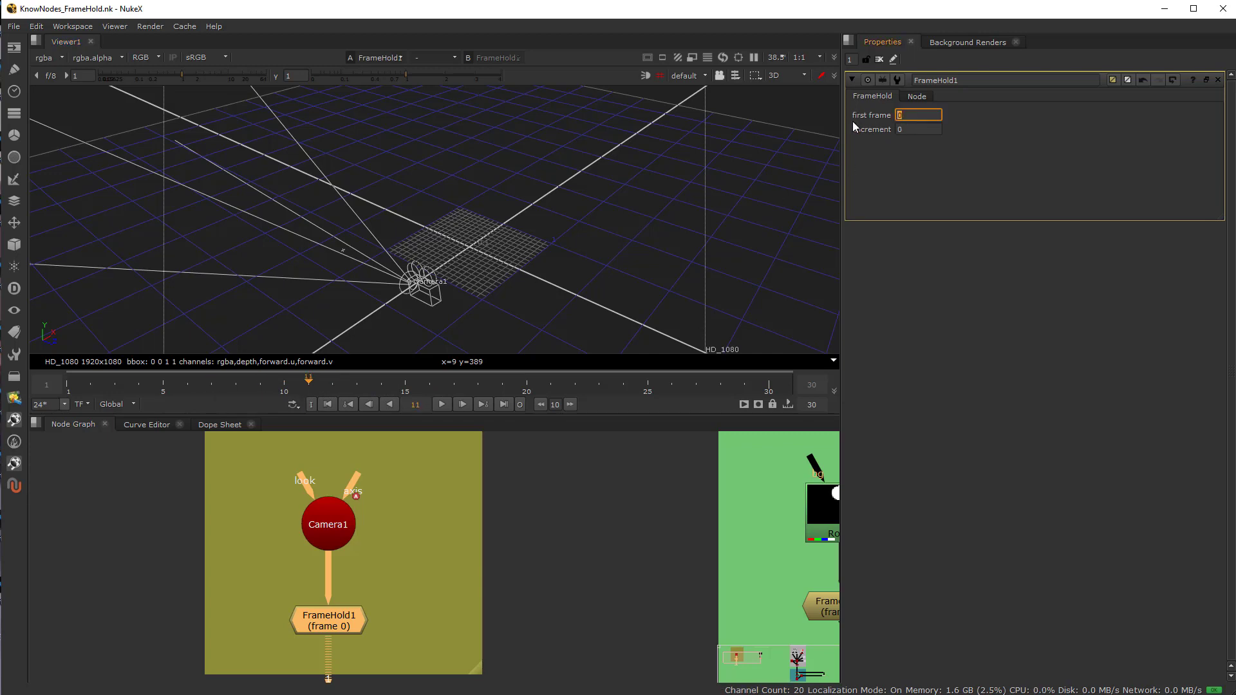
type("15")
key("Return")
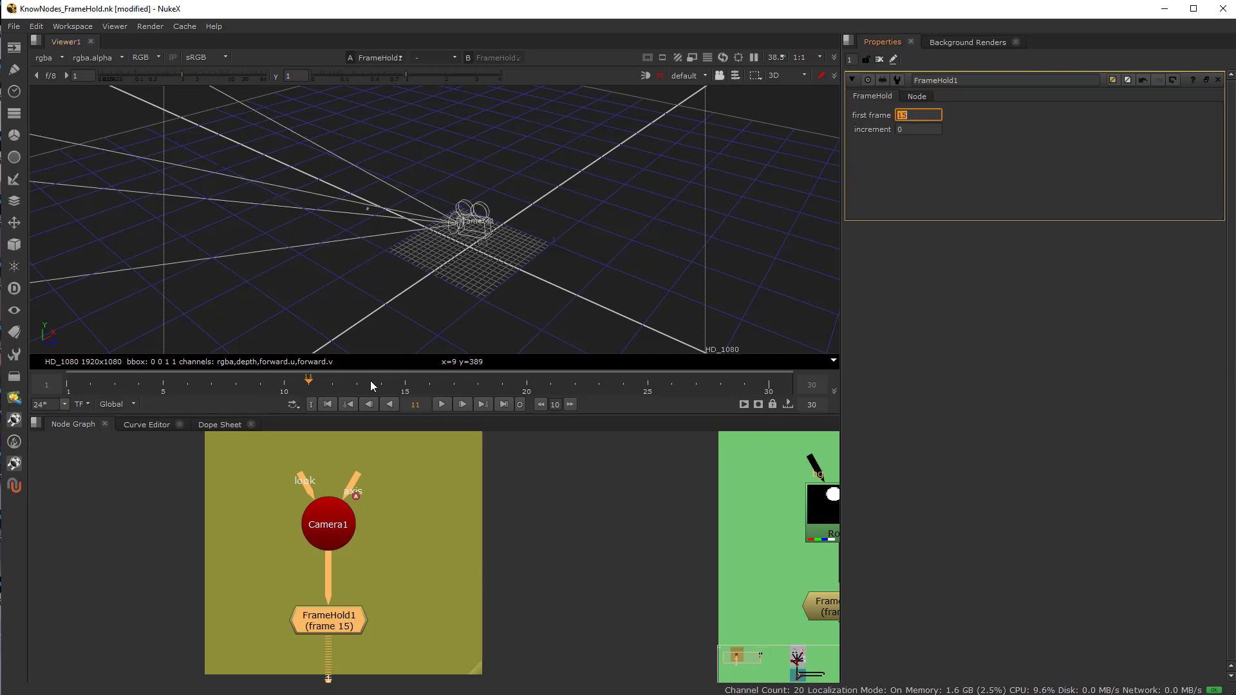
left_click_drag(371, 385, 216, 393)
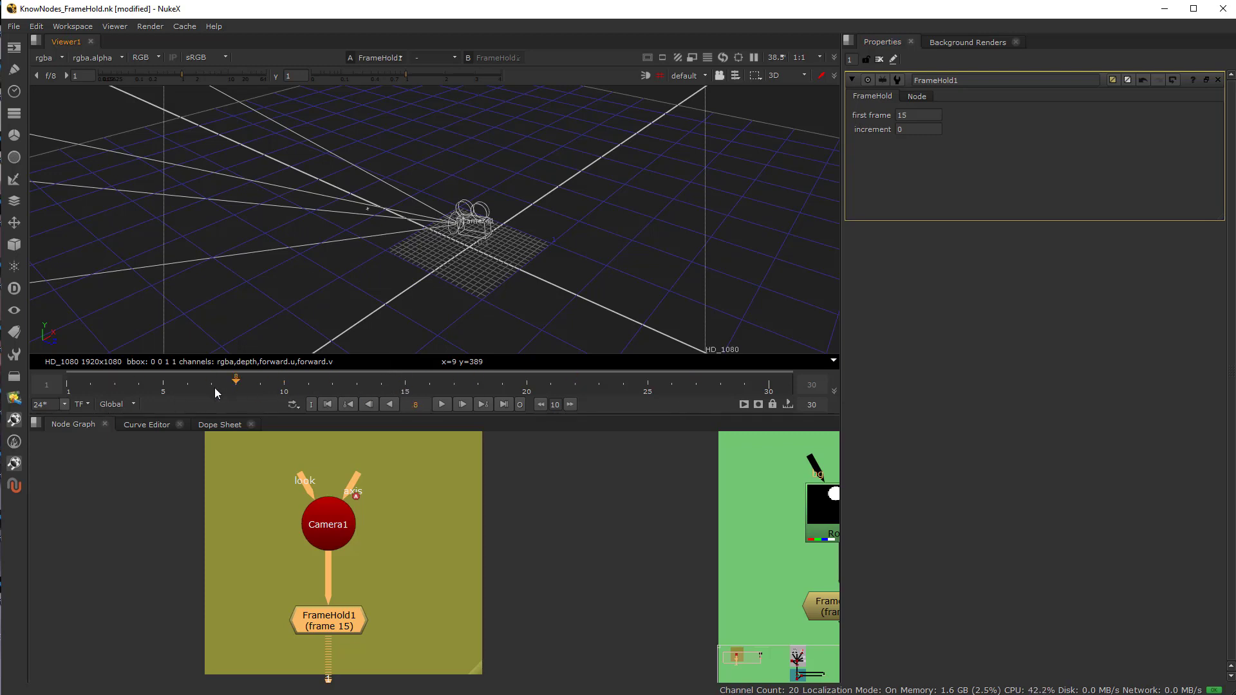
Change FrameHold1's first frame to 30 and scrub the timeline to check the held camera.
double_click(915, 116)
type("30")
key("Return")
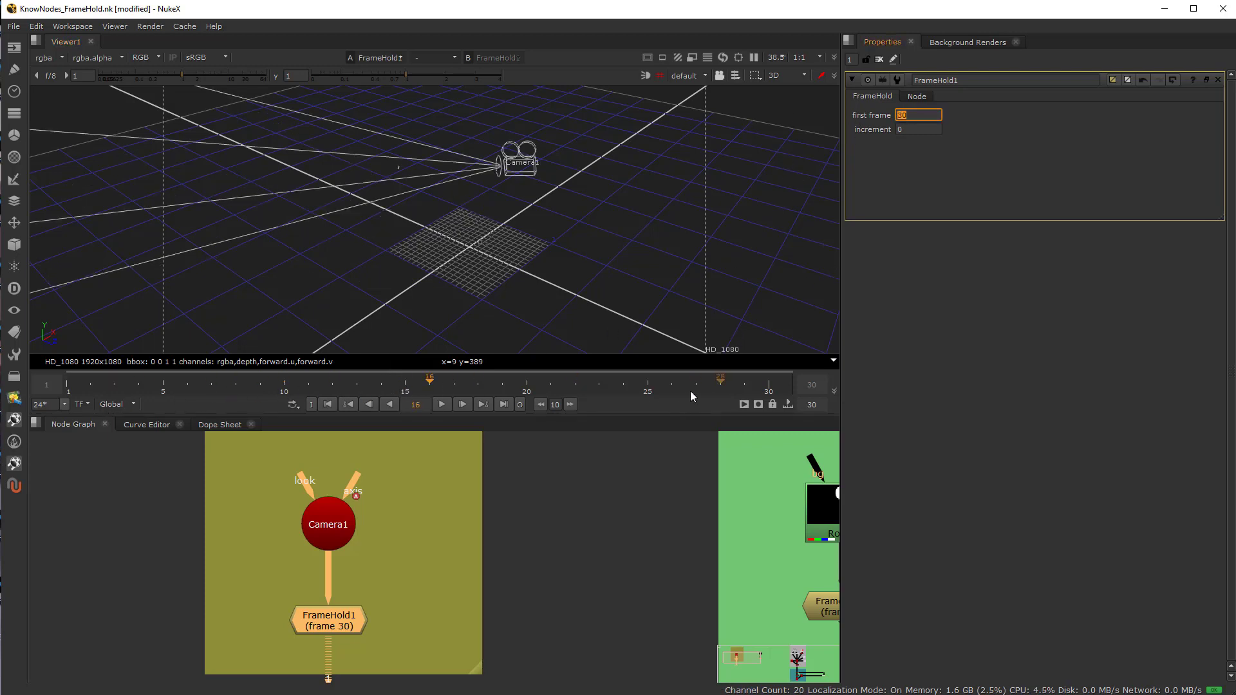
left_click_drag(773, 385, 416, 417)
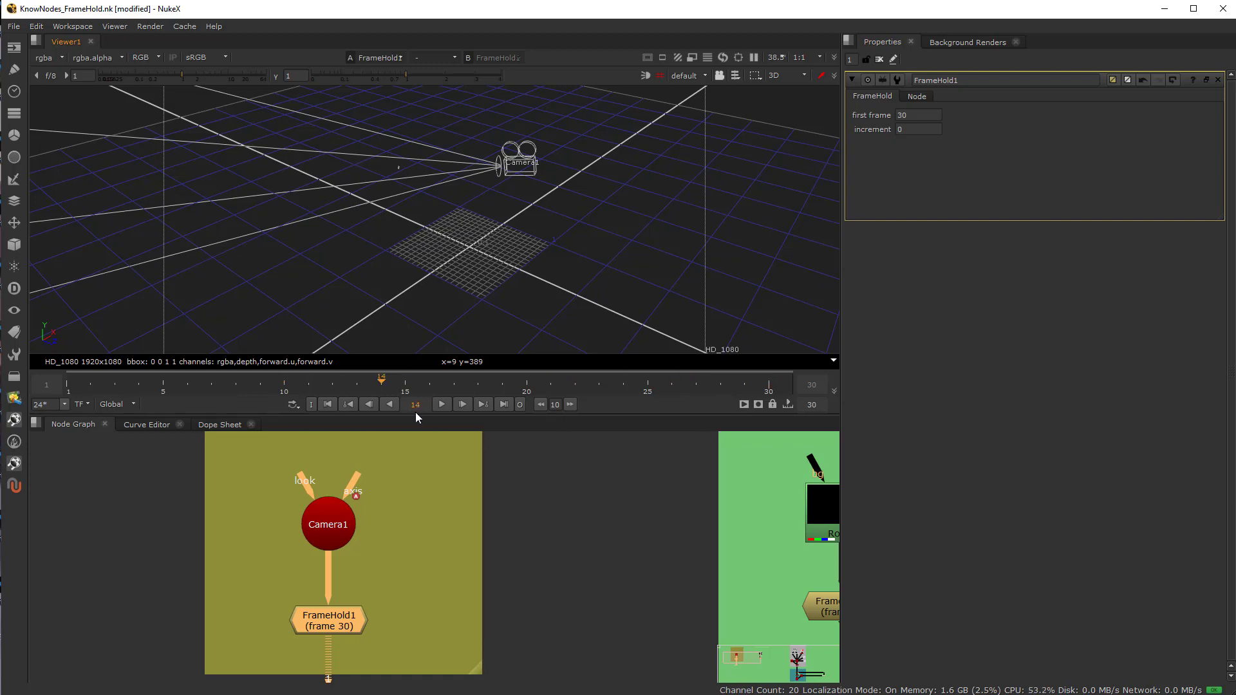
double_click(917, 118)
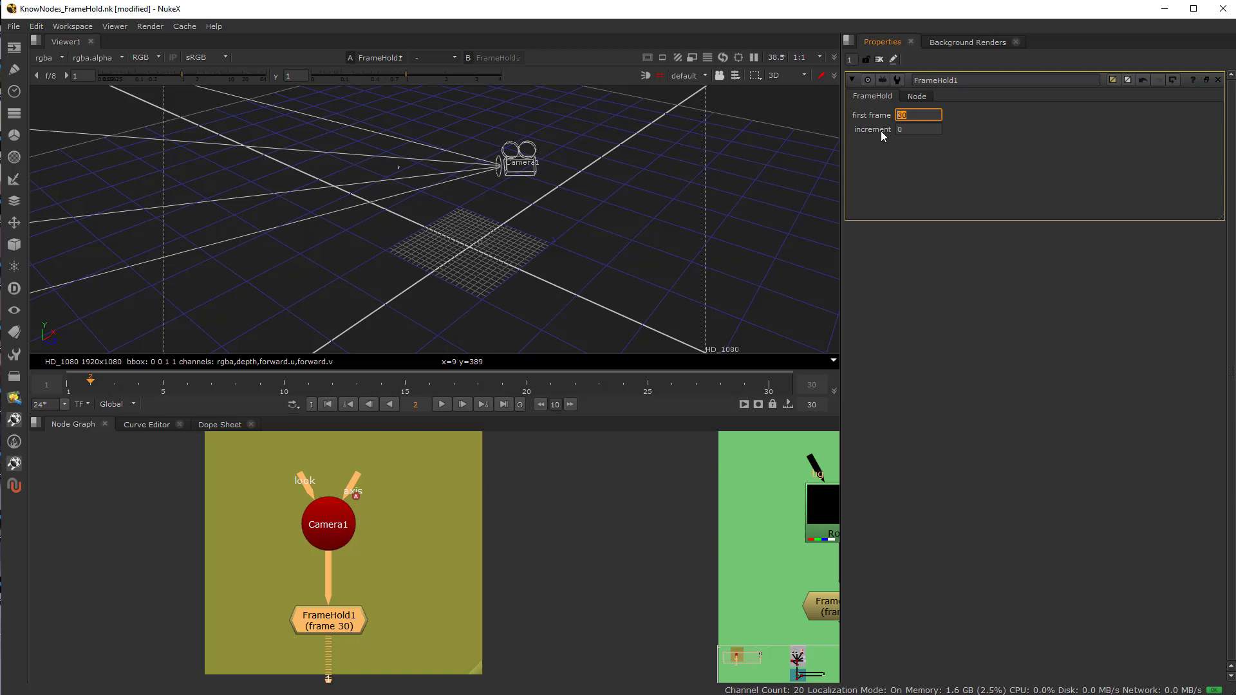
Set FrameHold1's increment to 1, scrub to frame 6 to inspect the camera, and return to frame 1.
left_click_drag(88, 390, 79, 390)
double_click(914, 130)
type("1")
key("Return")
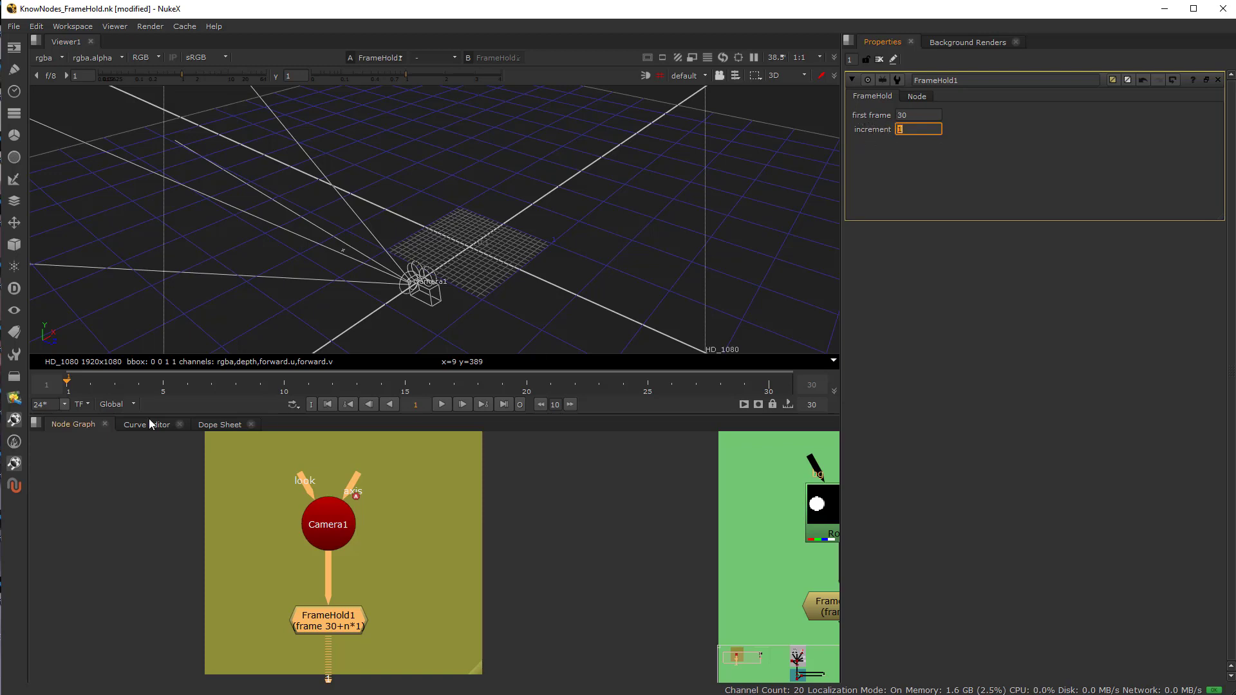
left_click_drag(69, 381, 180, 420)
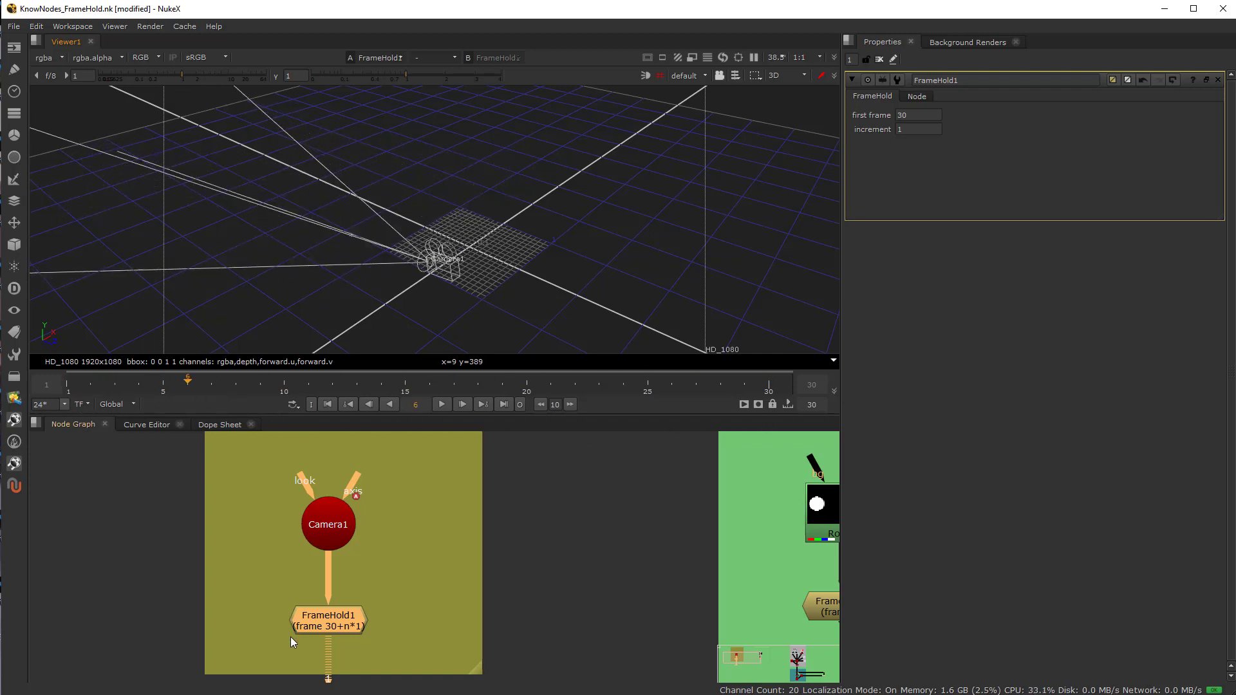
scroll(291, 637, "up", 5)
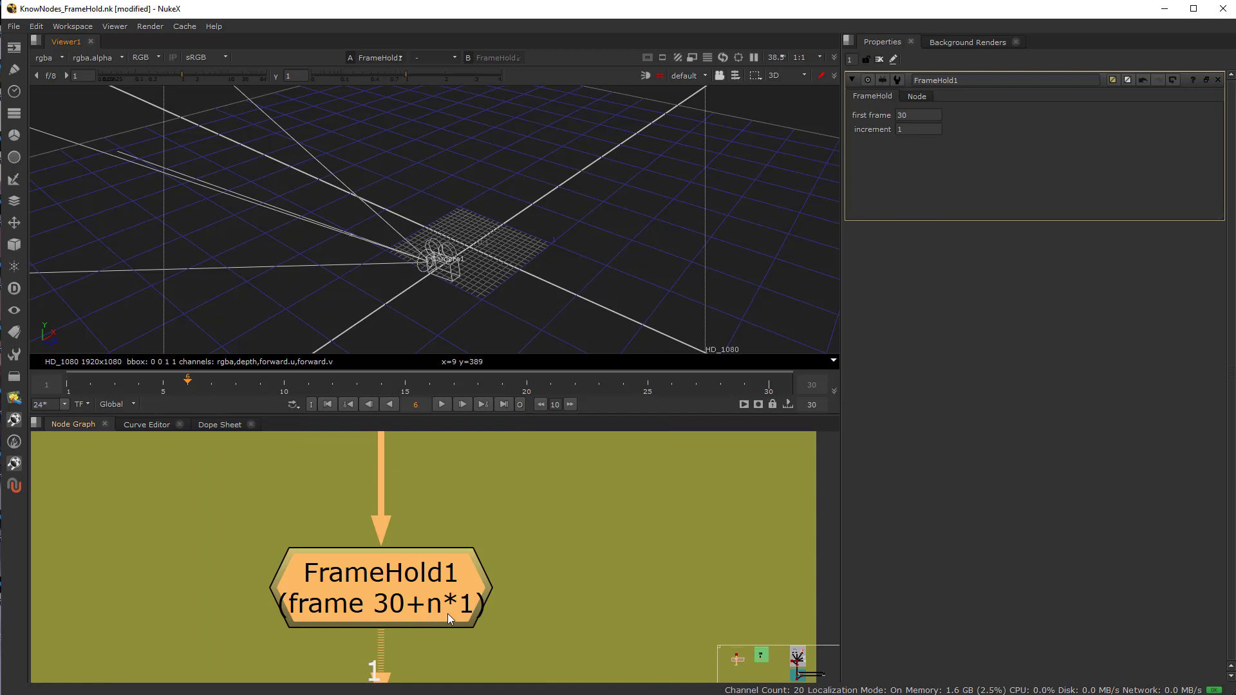
left_click(71, 391)
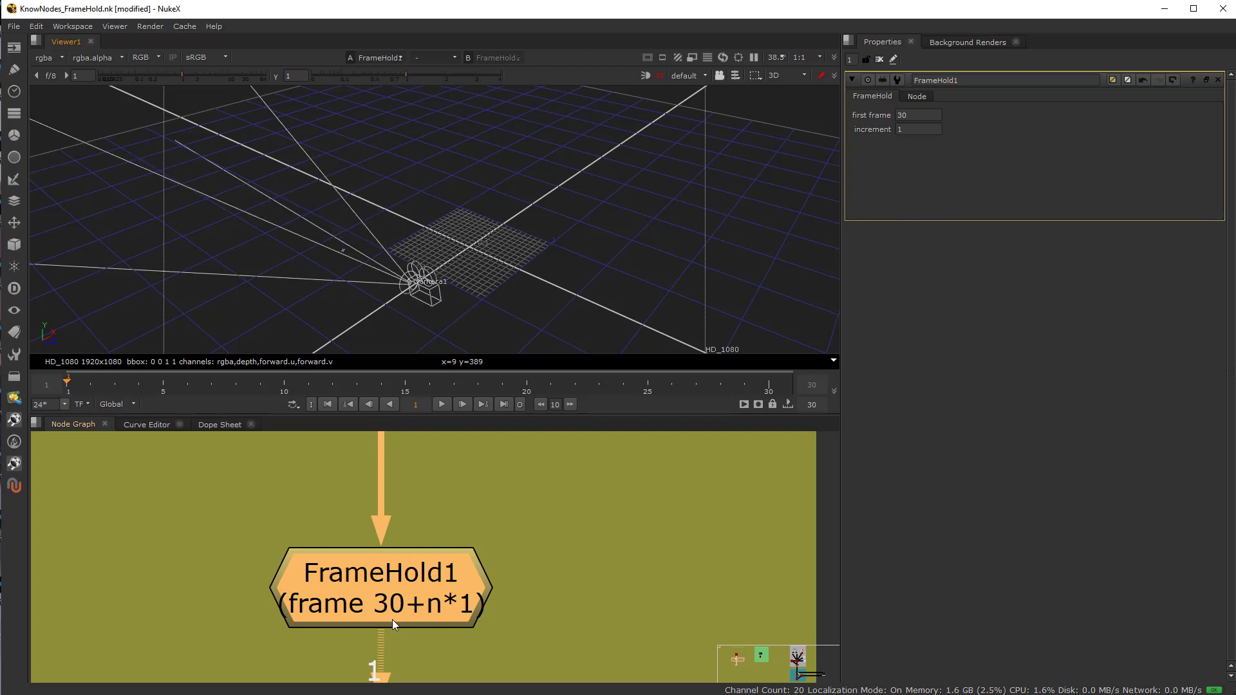
Set FrameHold1's first frame to 1 while keeping the timeline at frame 1.
double_click(905, 115)
type("1")
left_click(911, 131)
mouse_move(68, 390)
left_mouse_down()
mouse_move(181, 399)
mouse_move(72, 401)
left_mouse_up()
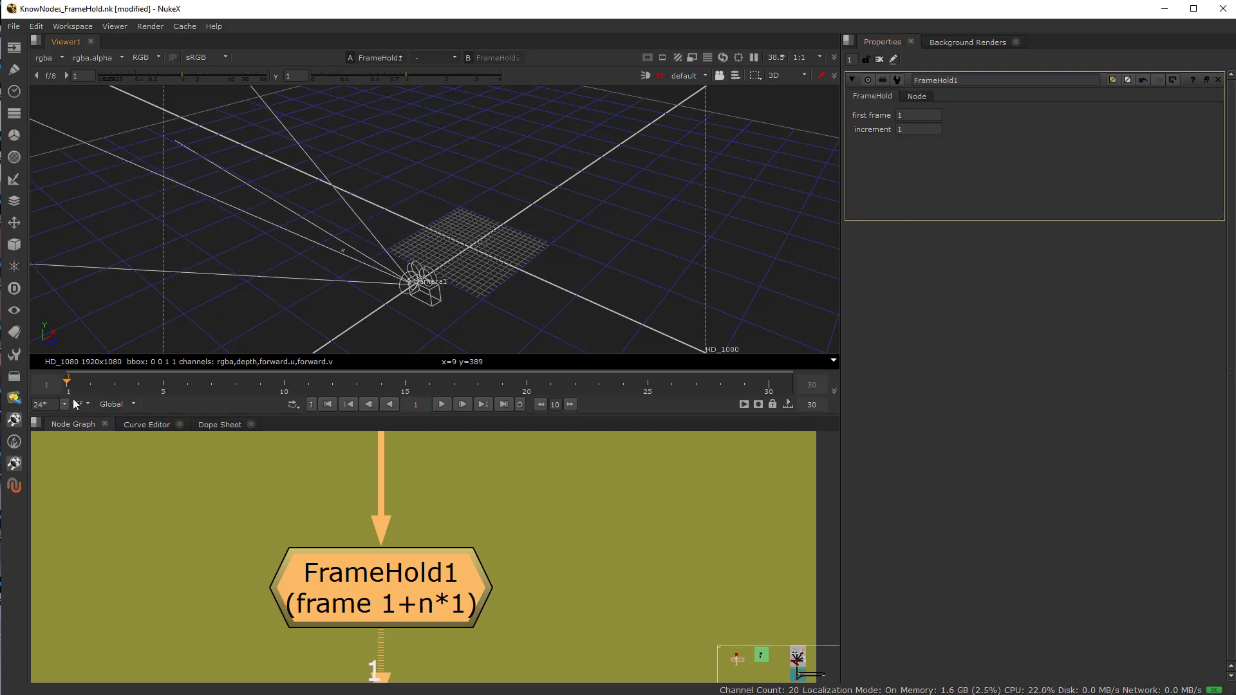
Set FrameHold1's first frame to 0 and its increment to 3.
double_click(913, 116)
scroll(909, 118, "up", 12)
scroll(916, 116, "down", 4)
scroll(916, 116, "down", 9)
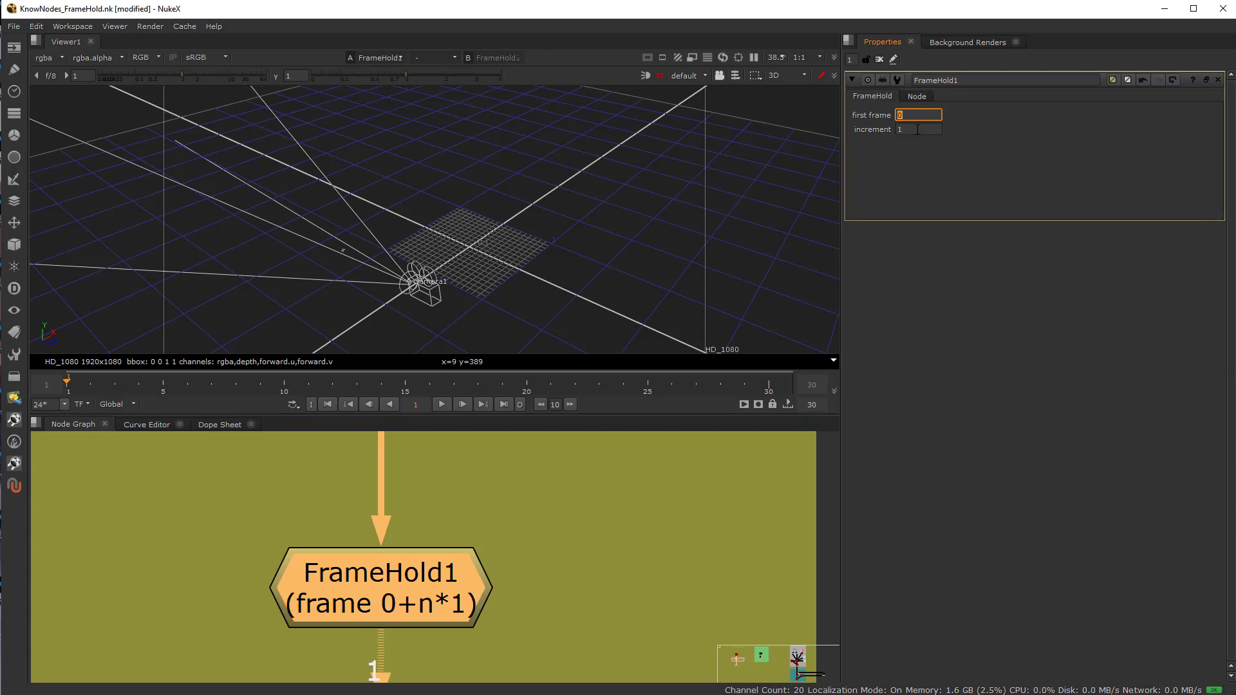
key("Tab")
scroll(913, 130, "up", 2)
Step back and forth through the first frames to check when the held camera updates.
left_click(72, 385)
key("Right")
key("Right")
key("Left")
key("Left")
key("Right")
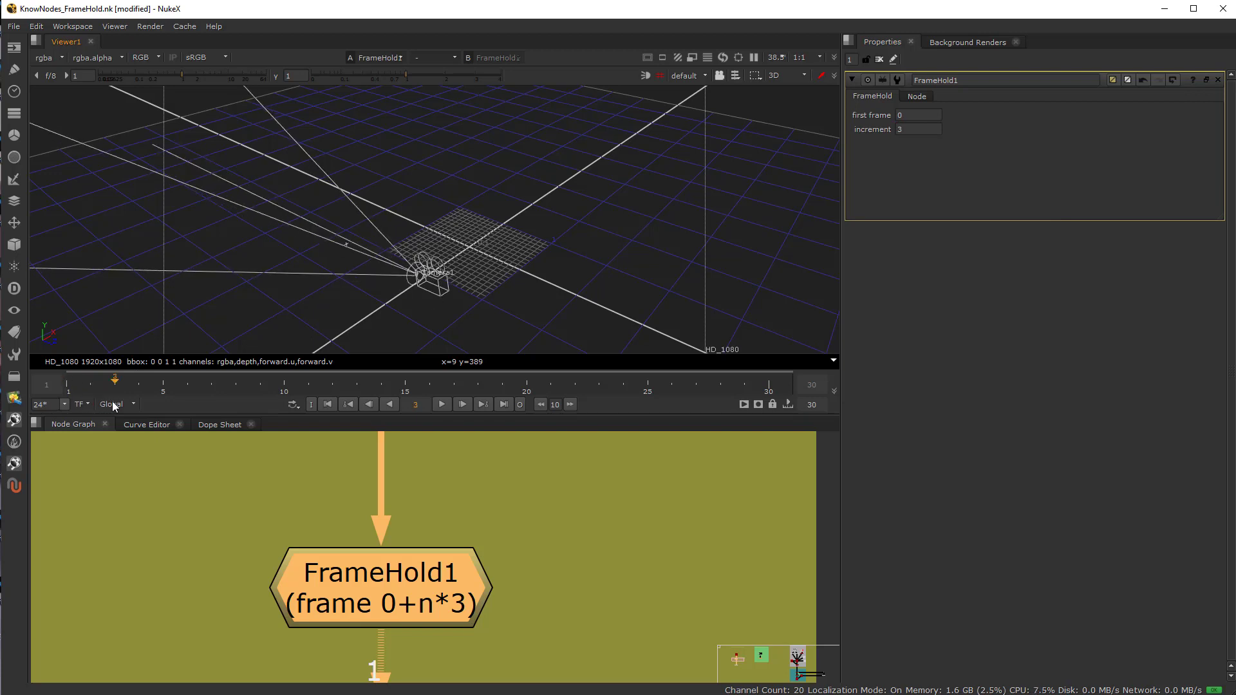
key("Right")
Set FrameHold1's first frame to 1 and scrub from frame 1 to 4 to check the camera's stepping.
left_click(911, 116)
type("1")
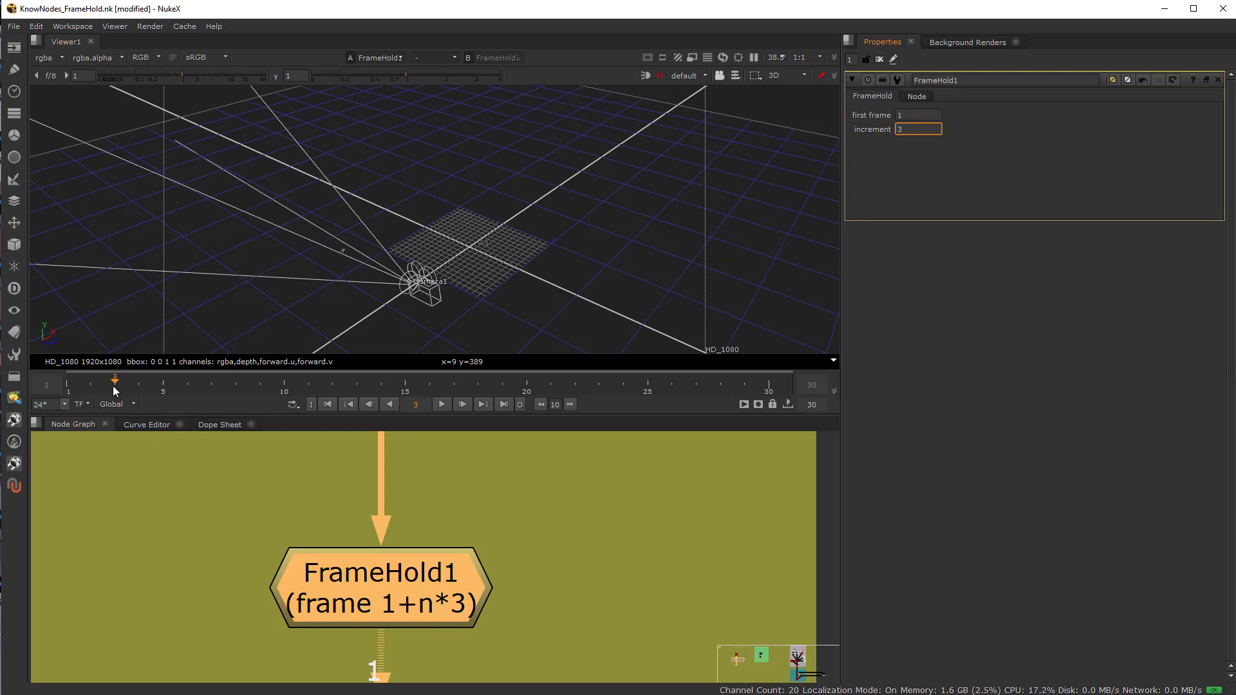
left_click(72, 392)
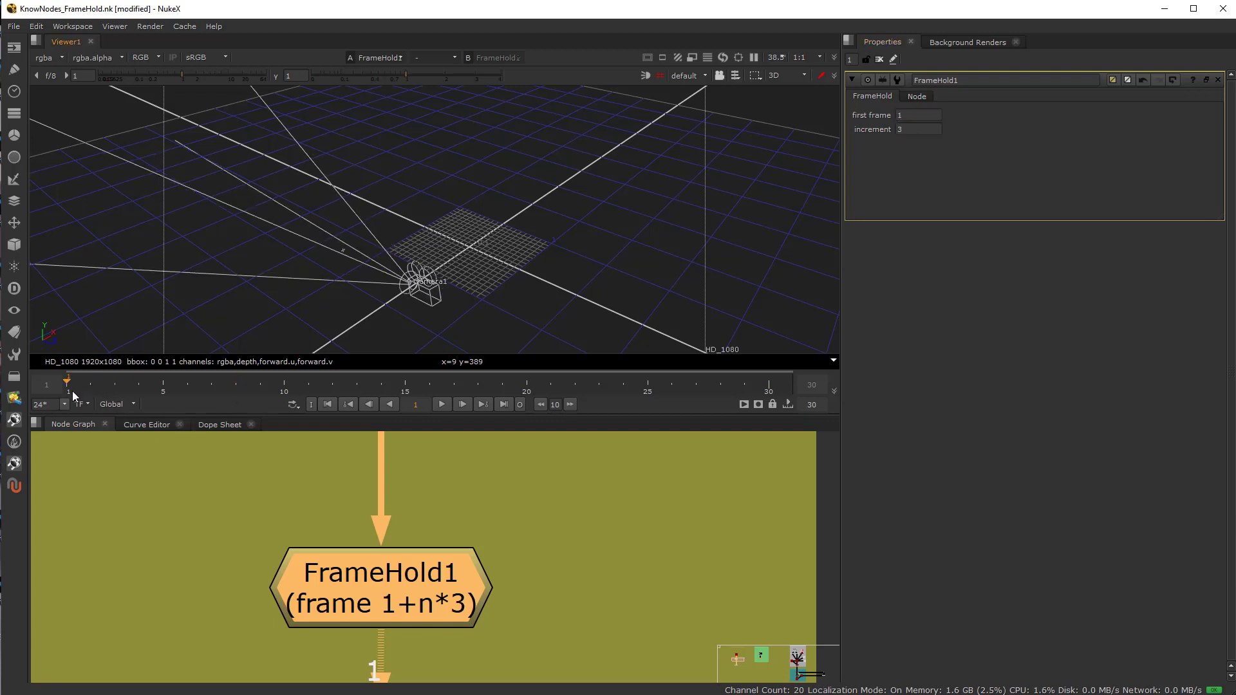
mouse_move(118, 388)
left_mouse_down()
mouse_move(141, 394)
mouse_move(65, 403)
mouse_move(135, 395)
left_mouse_up()
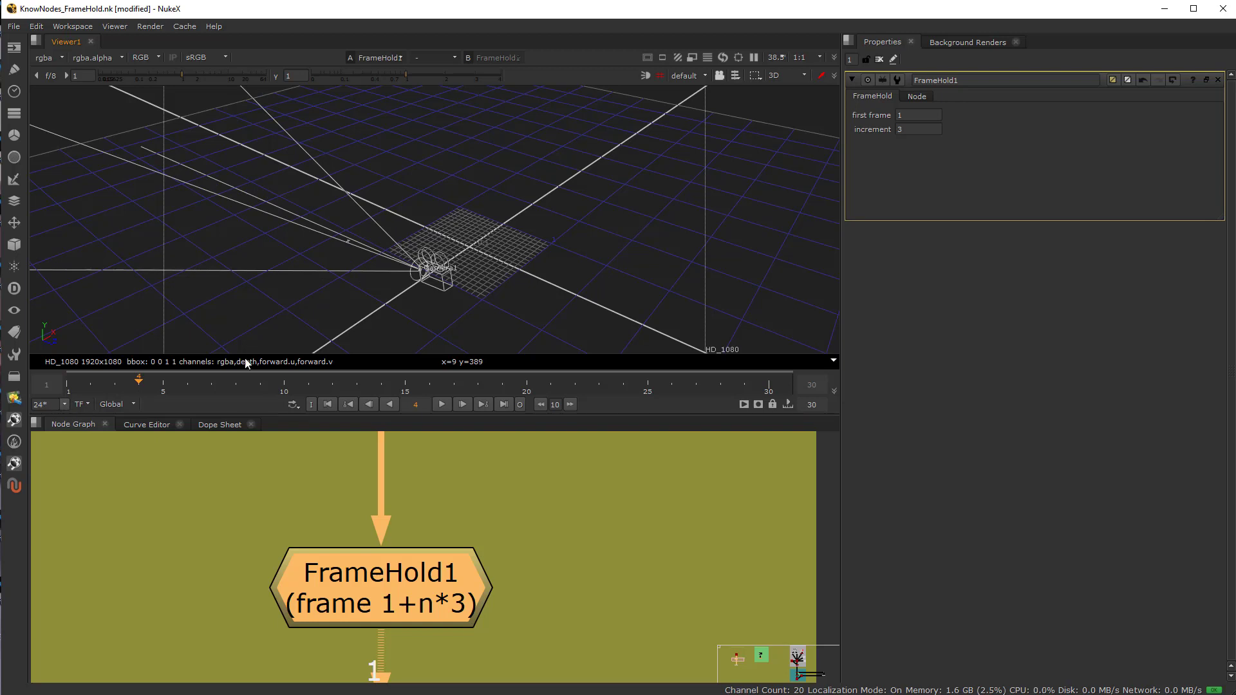
Return the timeline to frame 1 and disable the FrameHold1 node.
left_click_drag(140, 376, 75, 392)
key("d")
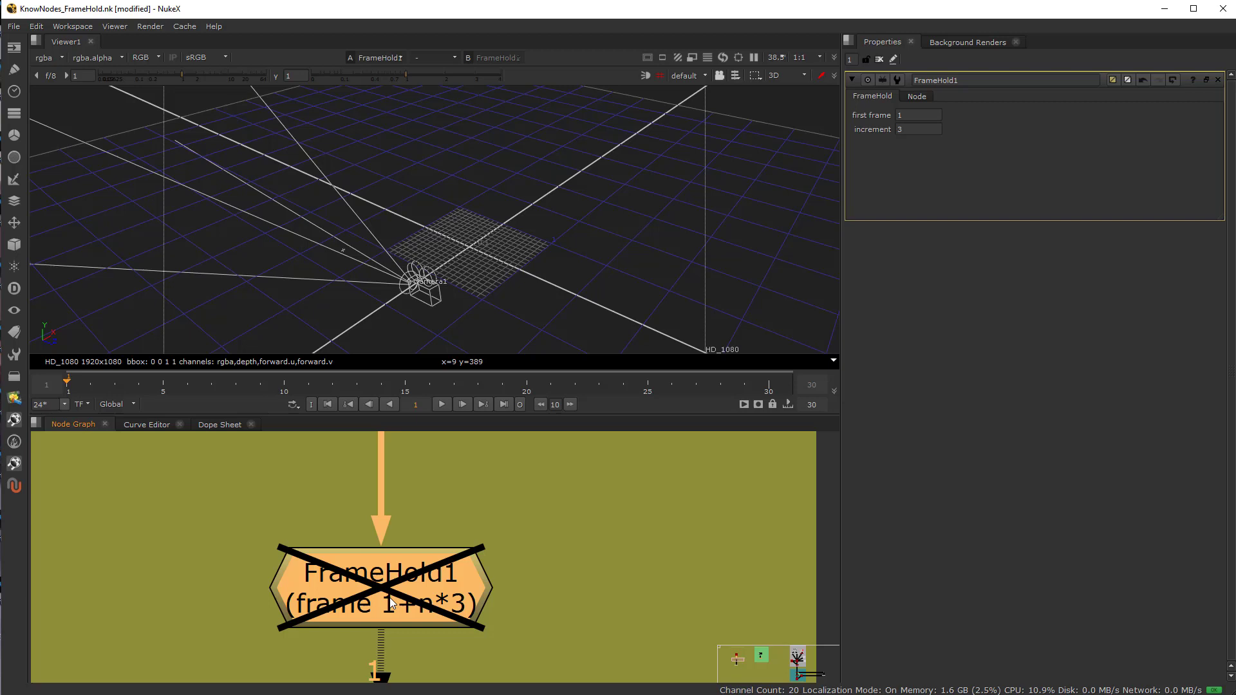
Re-enable FrameHold1 and scrub the timeline through frames 1, 4 and 7 to check the camera's stepping.
key("d")
left_click(73, 389)
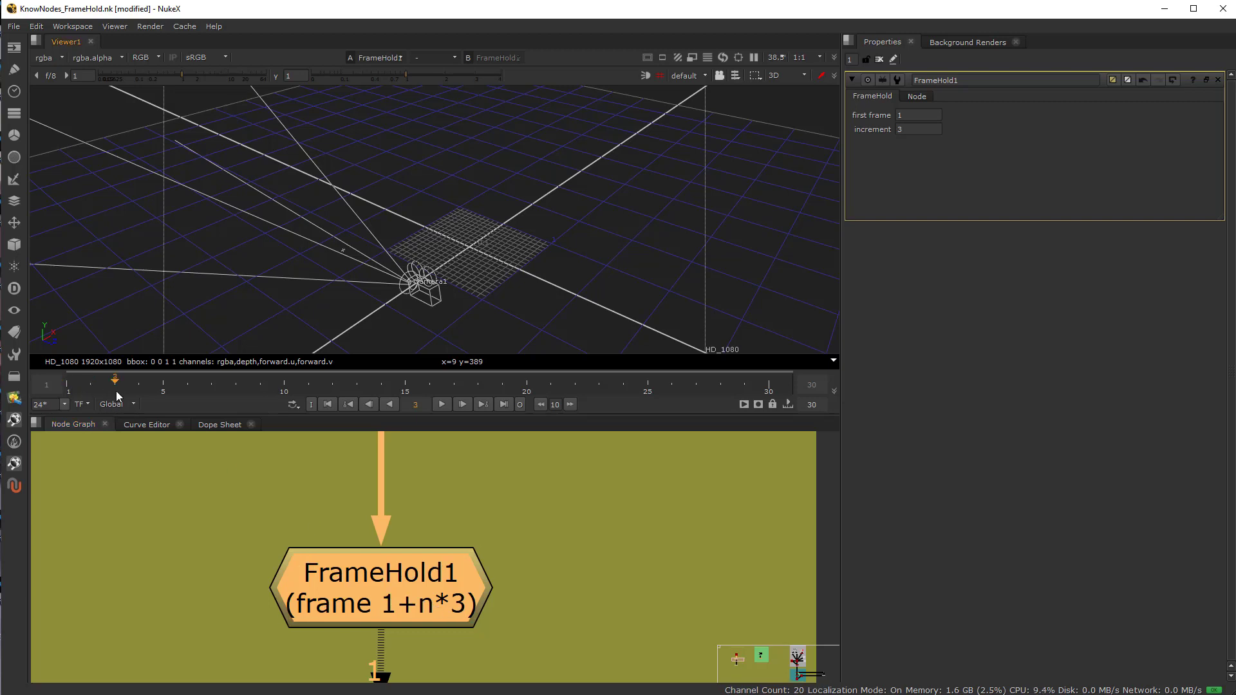
left_click(137, 390)
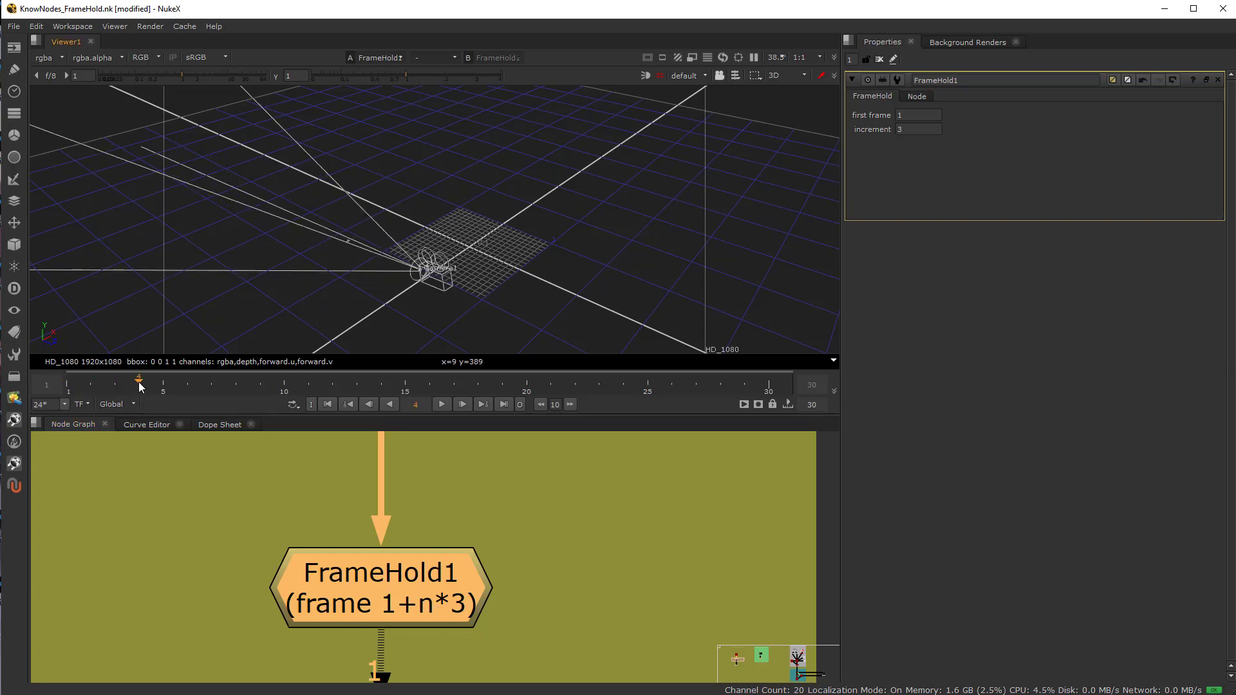
left_click(210, 391)
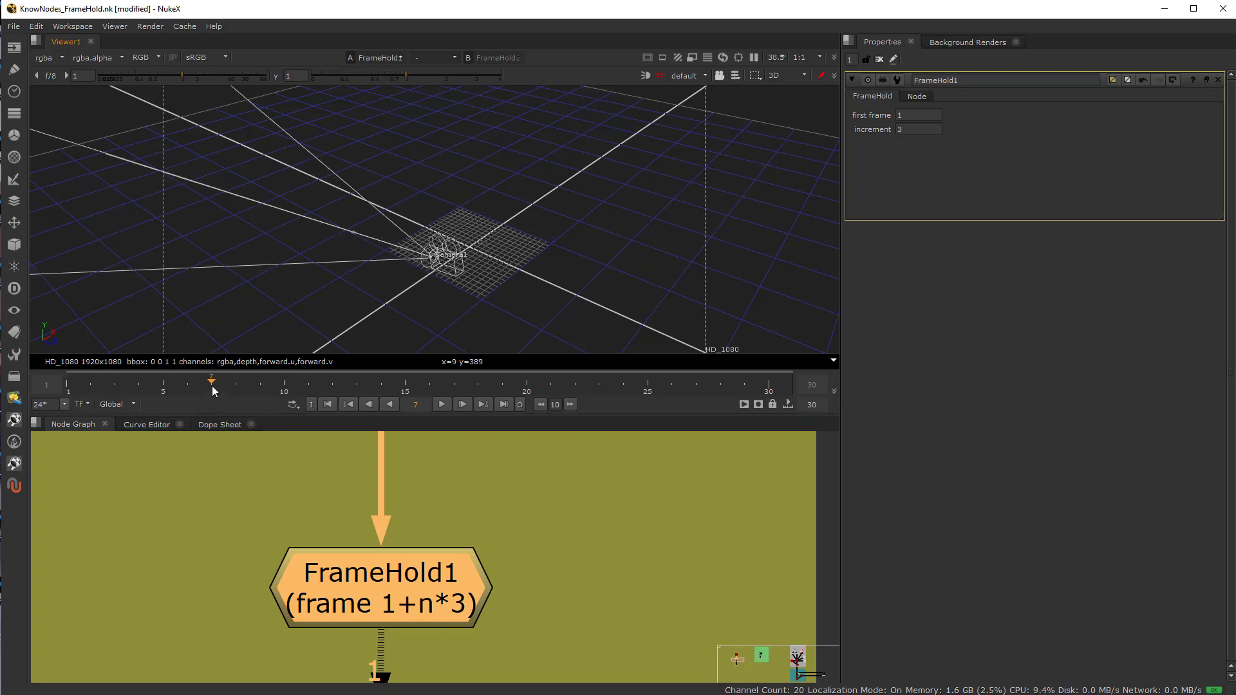
left_click(227, 394)
left_click_drag(255, 394, 109, 391)
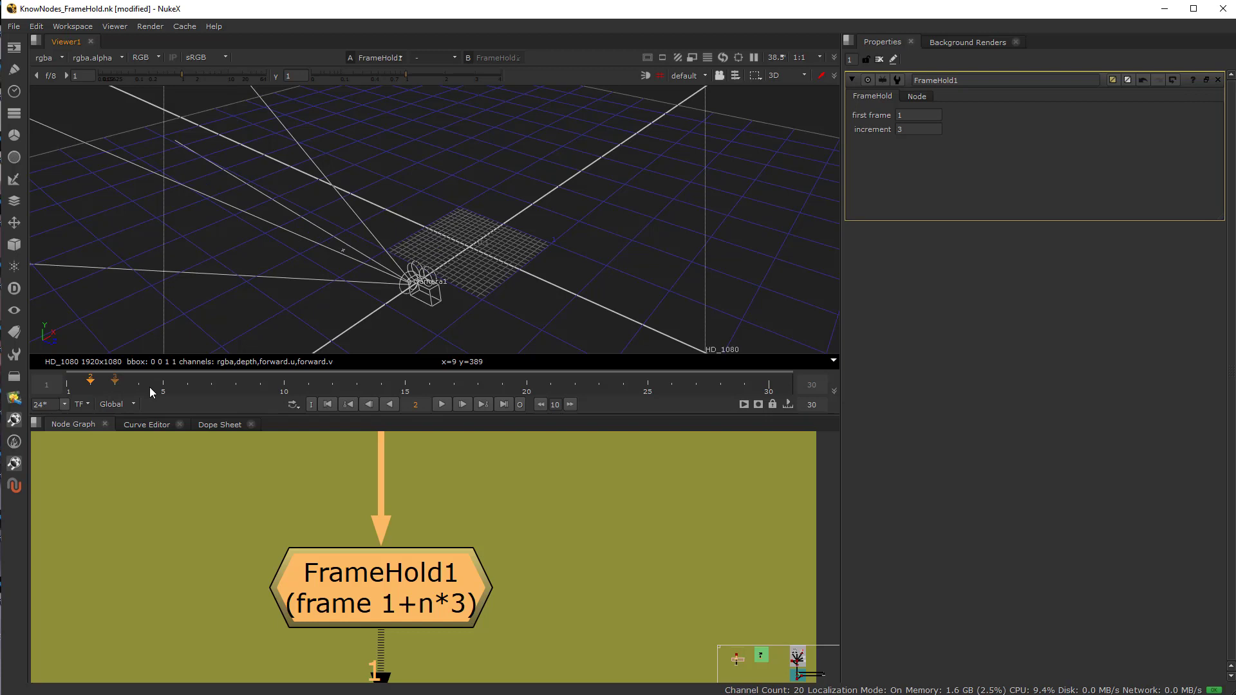
left_click_drag(125, 390, 421, 405)
Play the animation forwards and look through Camera1 with the 3D view locked to it.
left_click(441, 404)
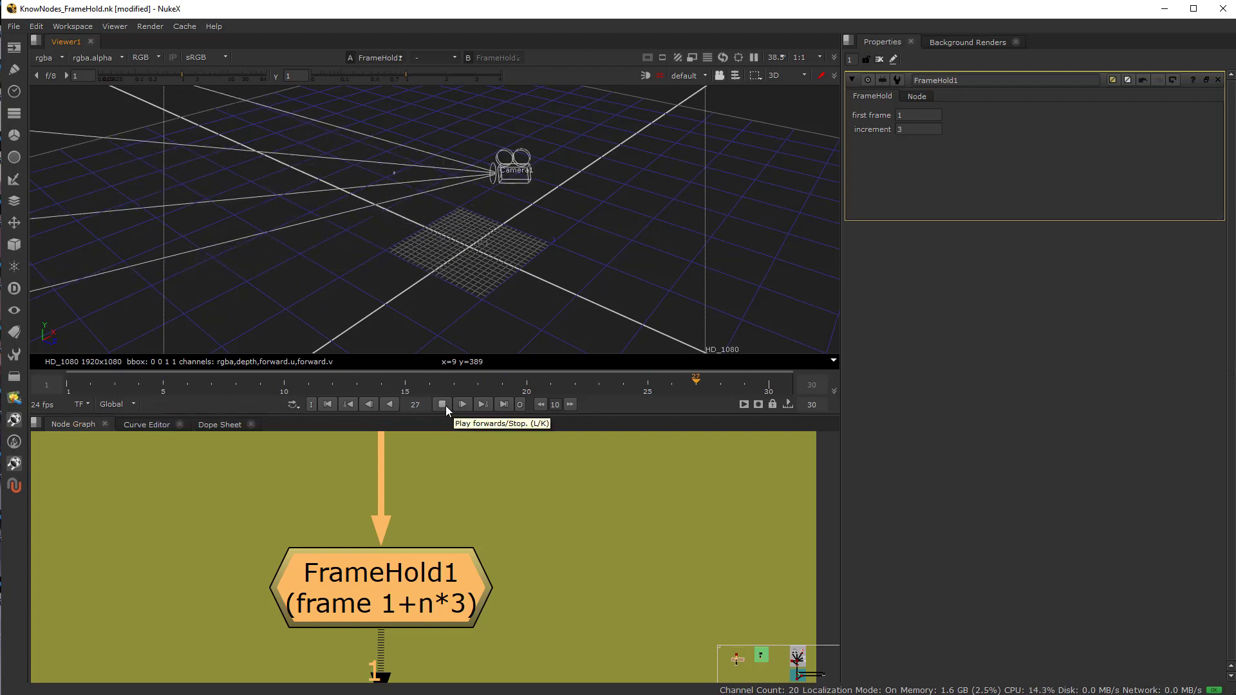
left_click(689, 76)
left_click(700, 103)
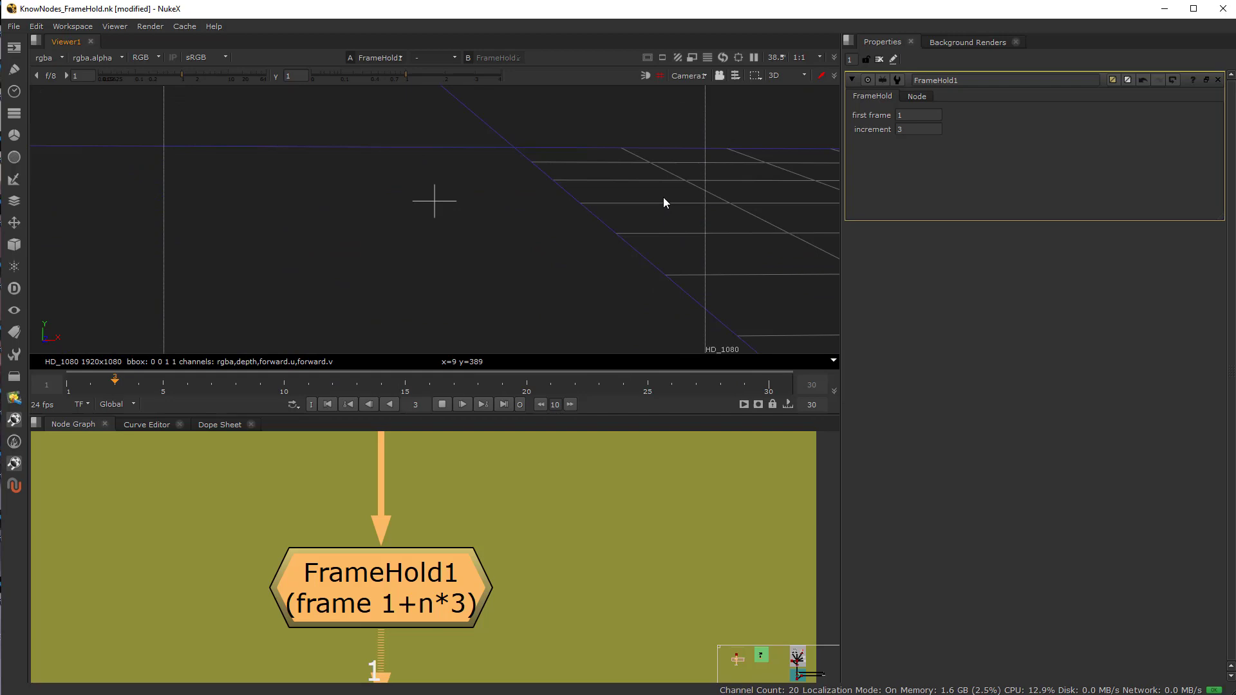
left_click(720, 75)
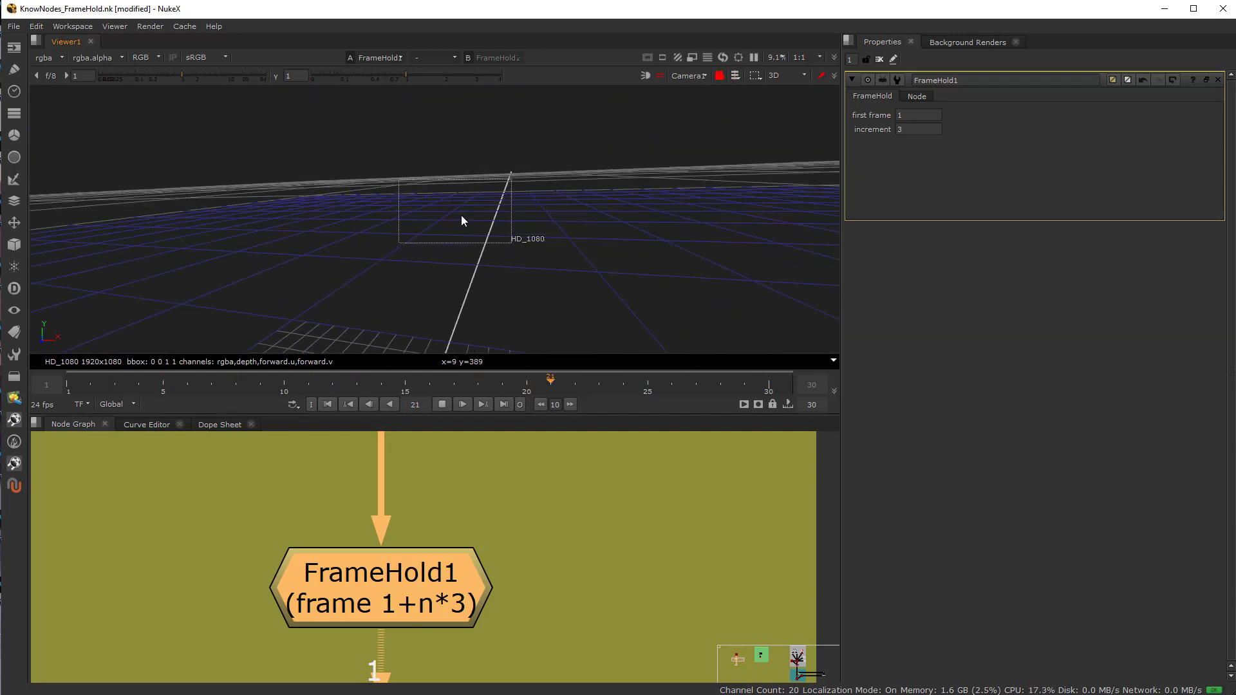
Set FrameHold1's increment to 6, stop playback, and scrub around frame 8 to check the hold.
left_click(915, 129)
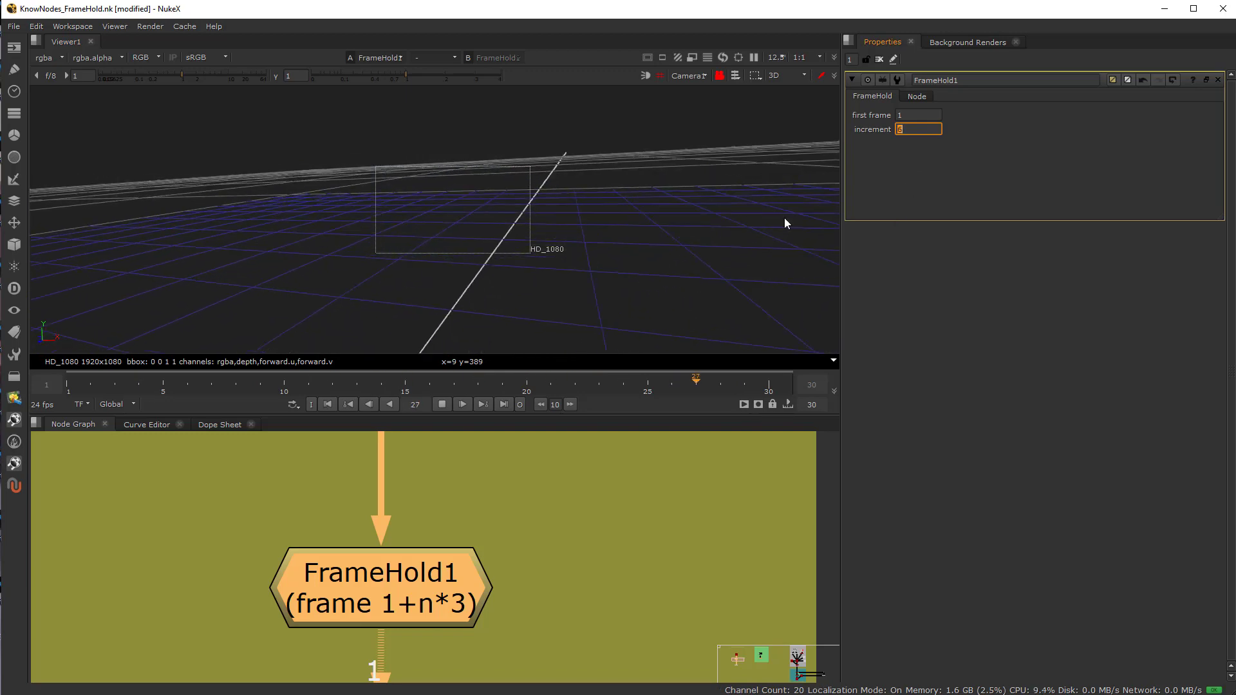
left_click(442, 405)
left_click_drag(309, 388, 252, 389)
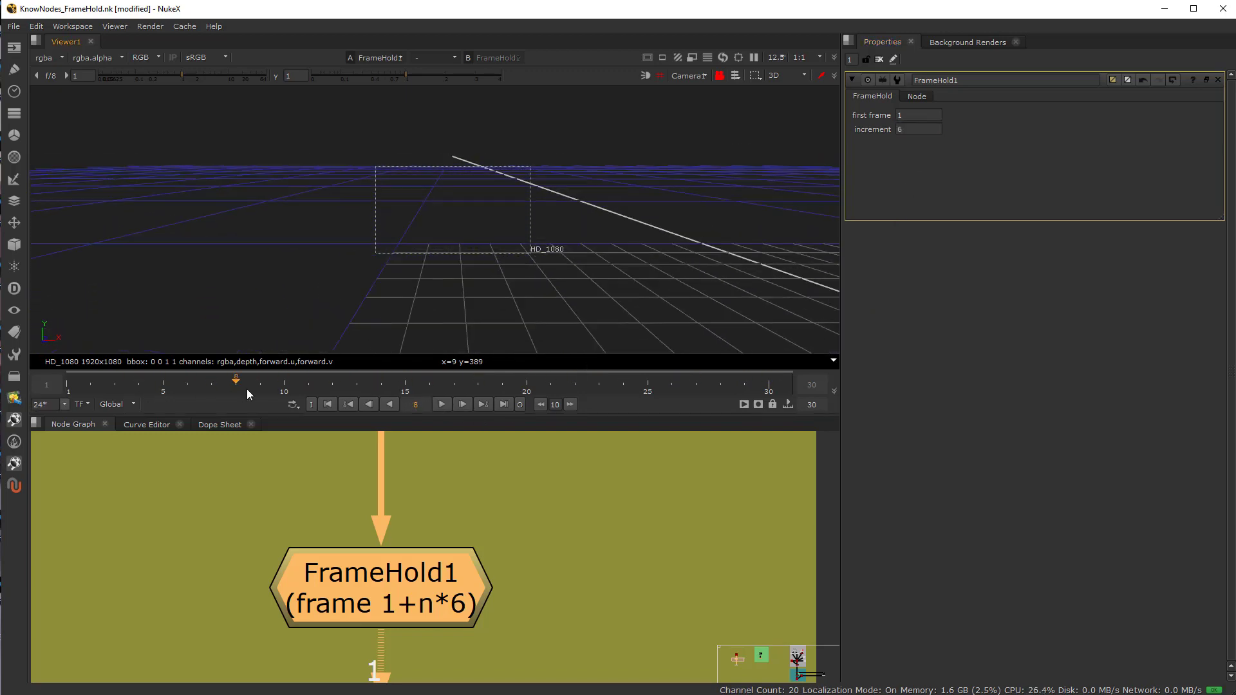
left_click_drag(247, 394, 222, 411)
Set FrameHold1's increment to 5 and scrub forward to frame 12 while looking through Camera1.
double_click(911, 131)
left_click(392, 585)
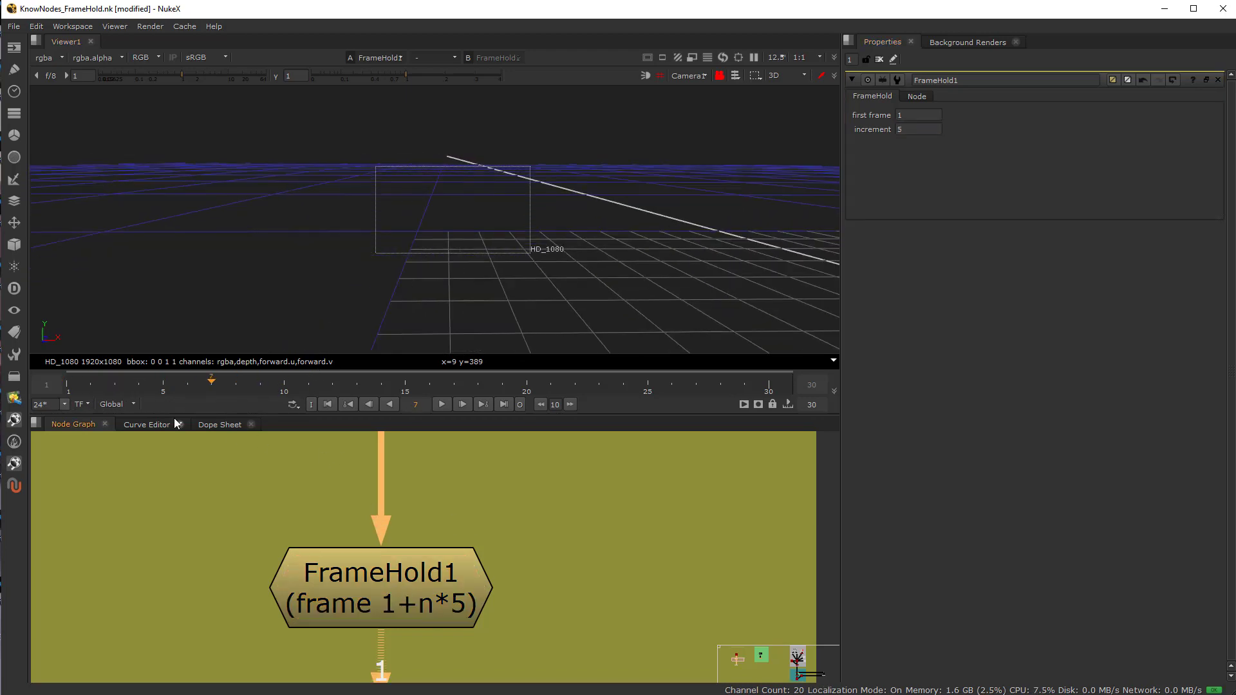
left_click_drag(123, 391, 236, 388)
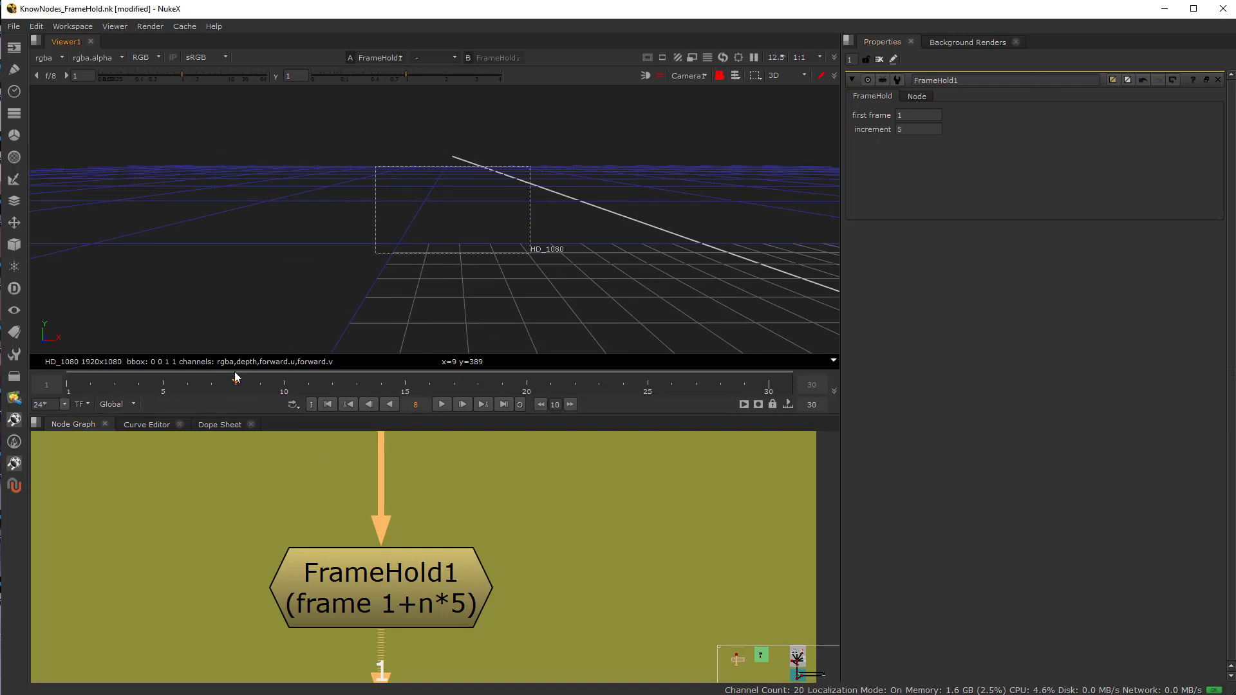
left_click_drag(235, 376, 332, 385)
Check the viewer's 2D view briefly, return to 3D, and switch from Camera1 to the default view.
scroll(360, 589, "down", 5)
scroll(367, 601, "up", 3)
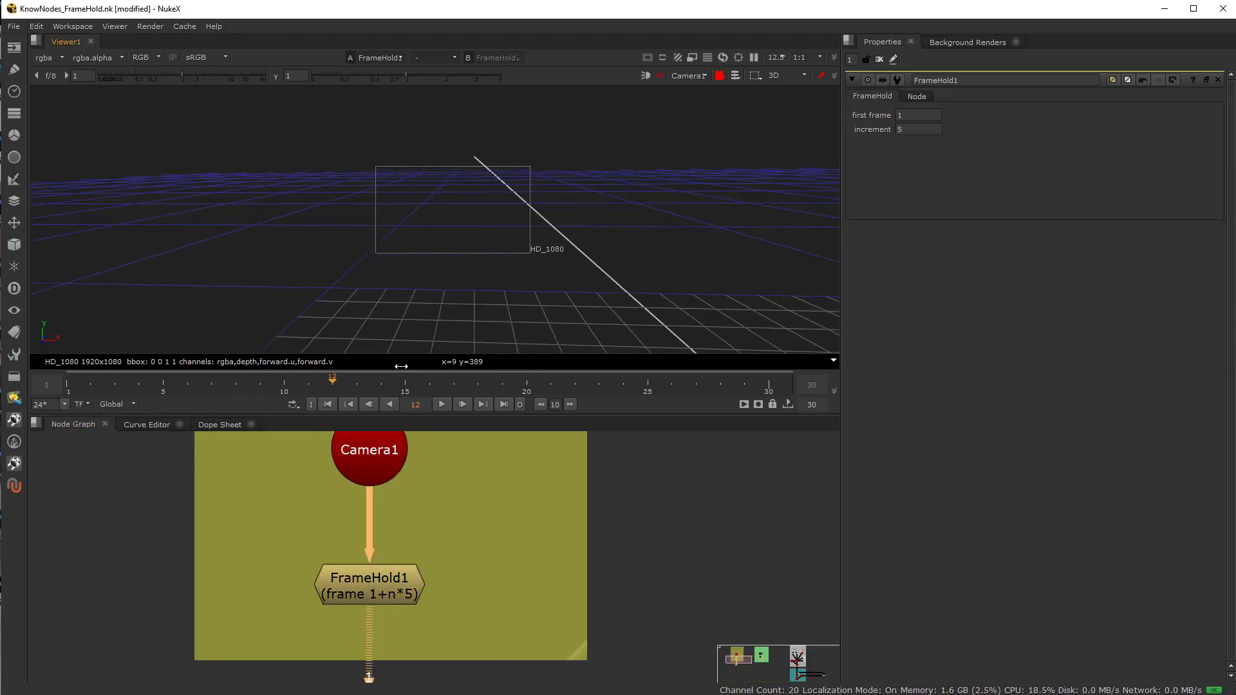
key("Tab")
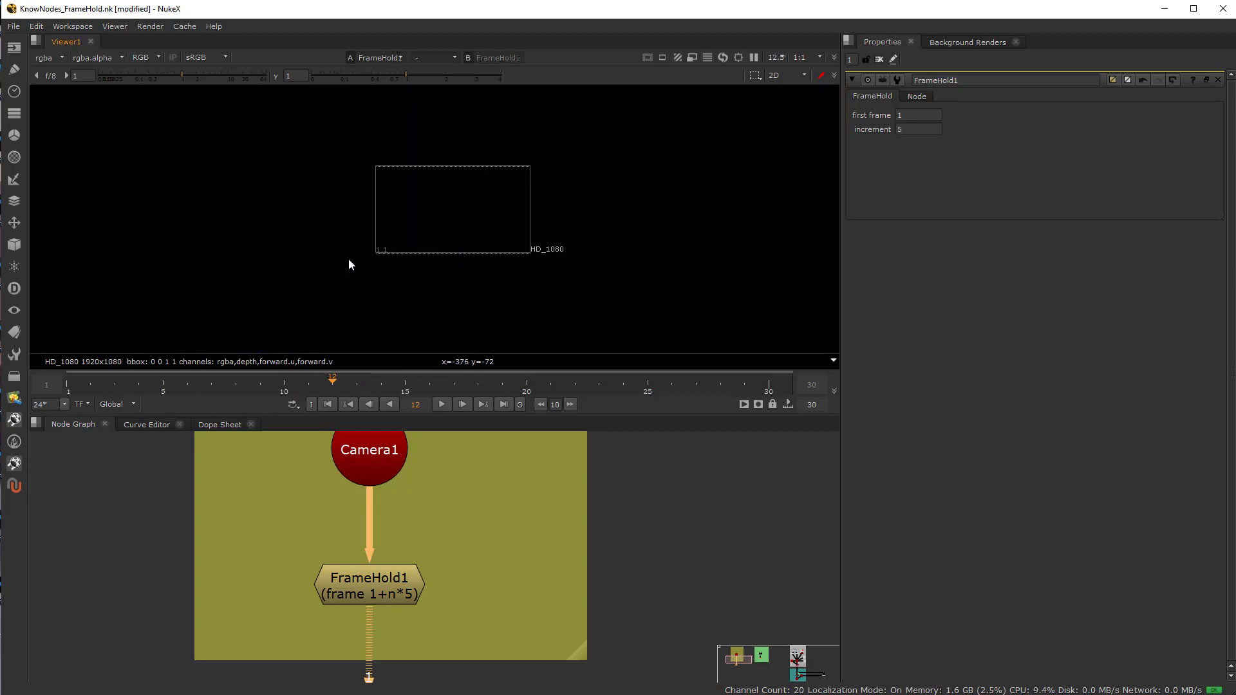
key("Tab")
left_click(699, 76)
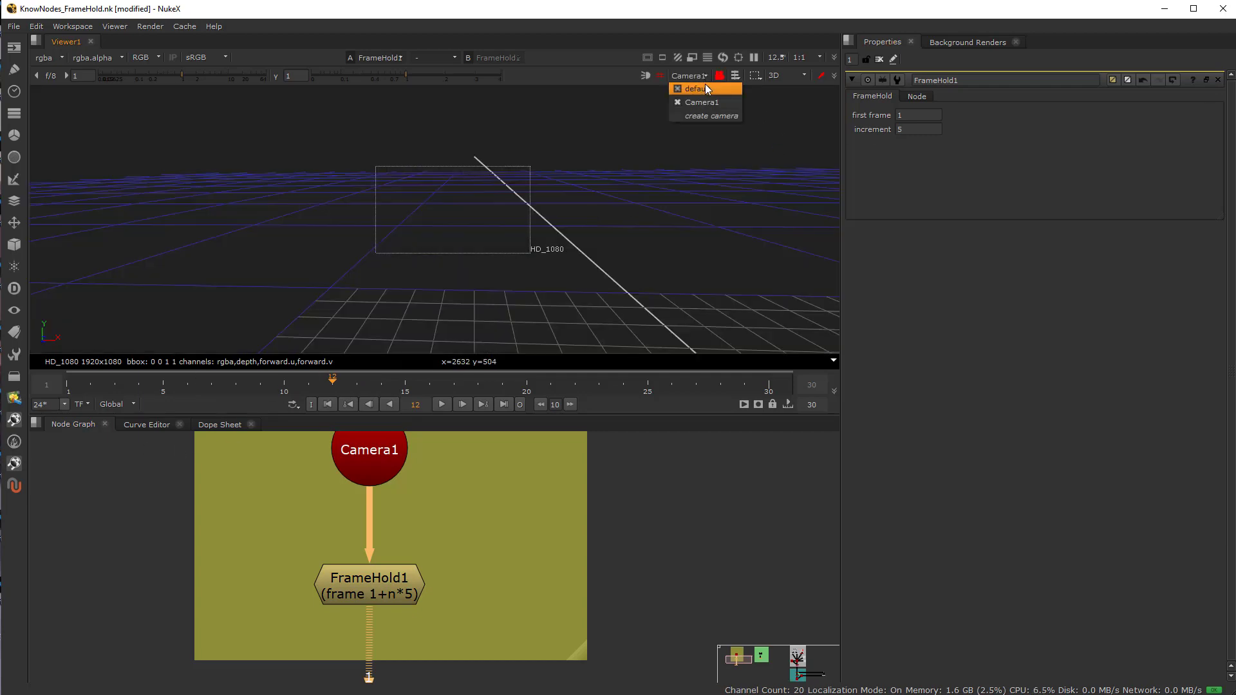
left_click(701, 89)
Scrub between frames 1 and 10, ending on frame 6, to check when the held camera updates.
mouse_move(271, 391)
left_mouse_down()
mouse_move(80, 391)
mouse_move(493, 406)
mouse_move(192, 404)
mouse_move(283, 406)
left_mouse_up()
left_click(903, 130)
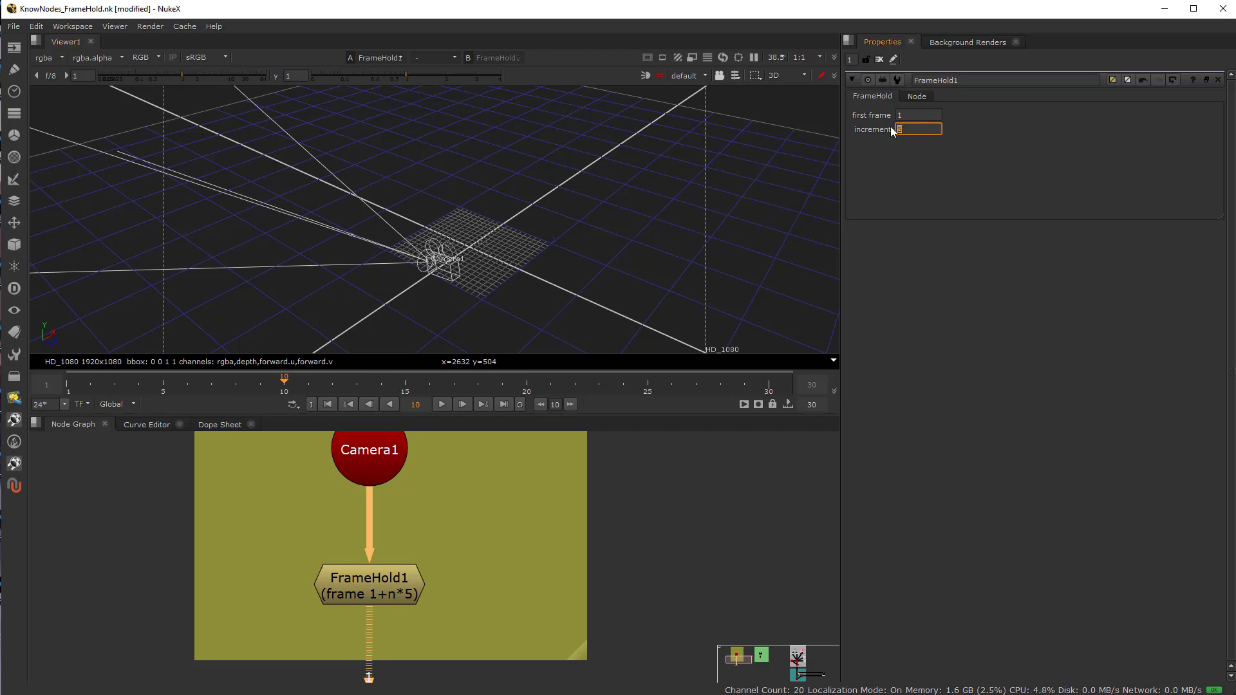
key("shift+Tab")
key("Tab")
left_click(75, 394)
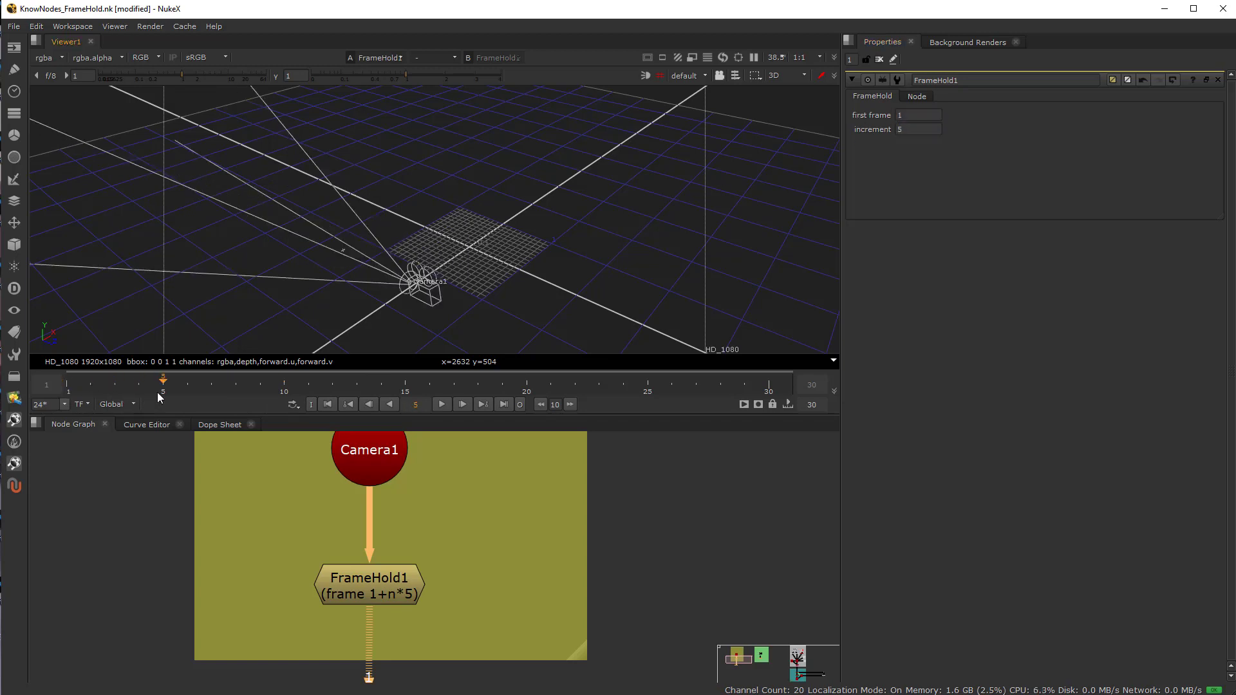
key("Right")
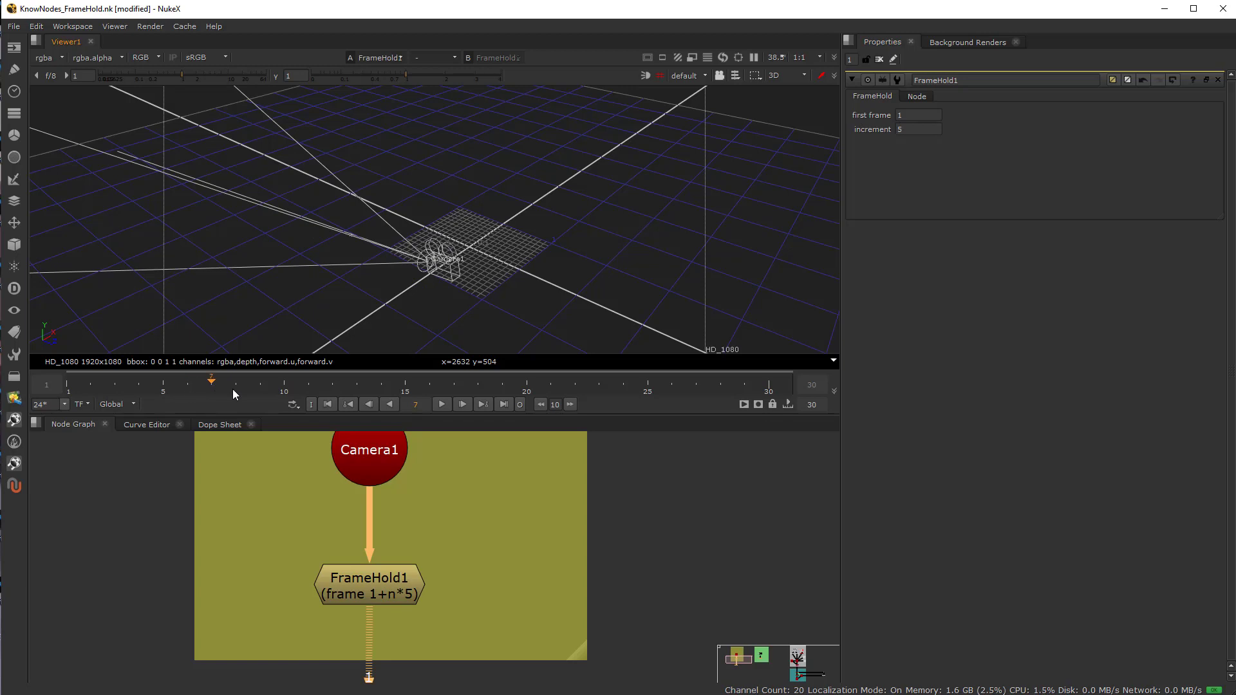
left_click_drag(233, 391, 188, 400)
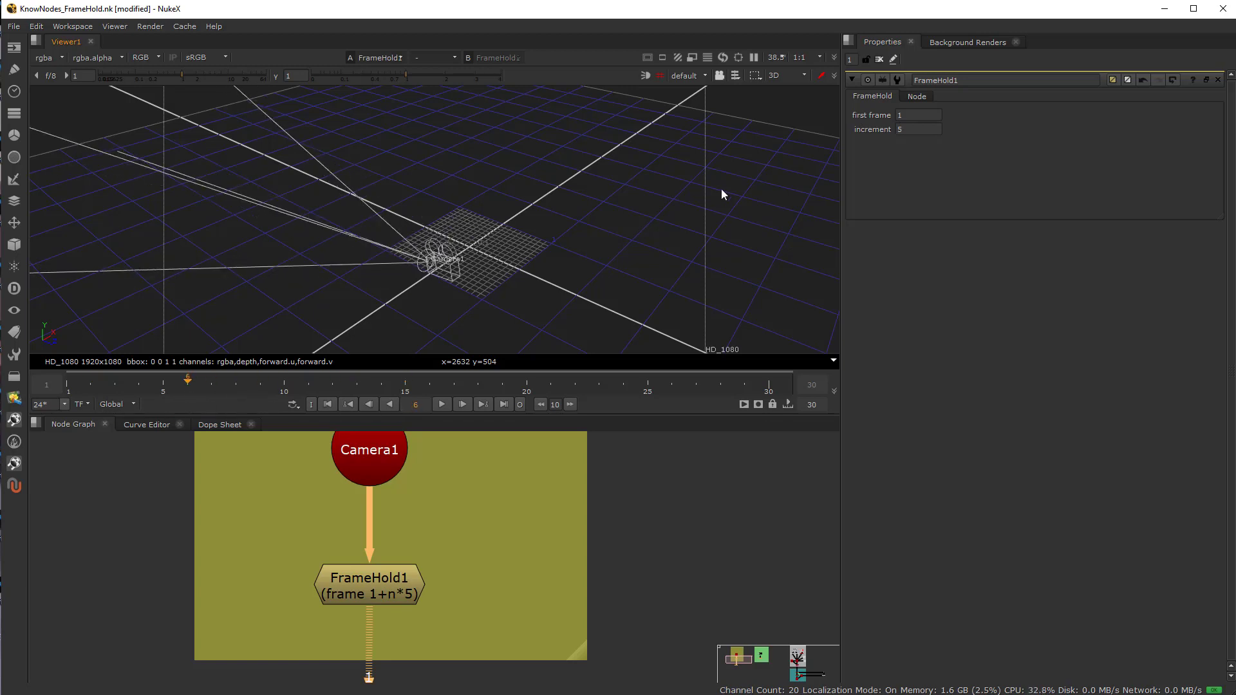
Look through Camera1 at frame 6 with the 3D view locked to it.
left_click(701, 76)
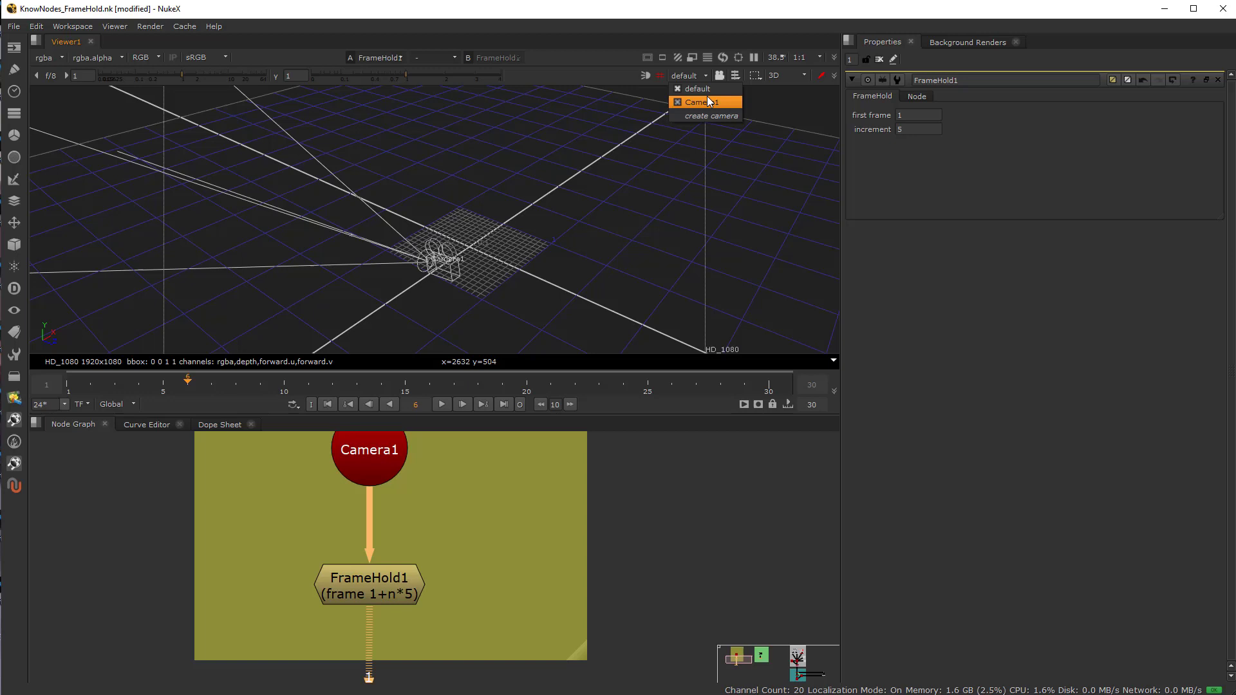
left_click(709, 102)
left_click(720, 76)
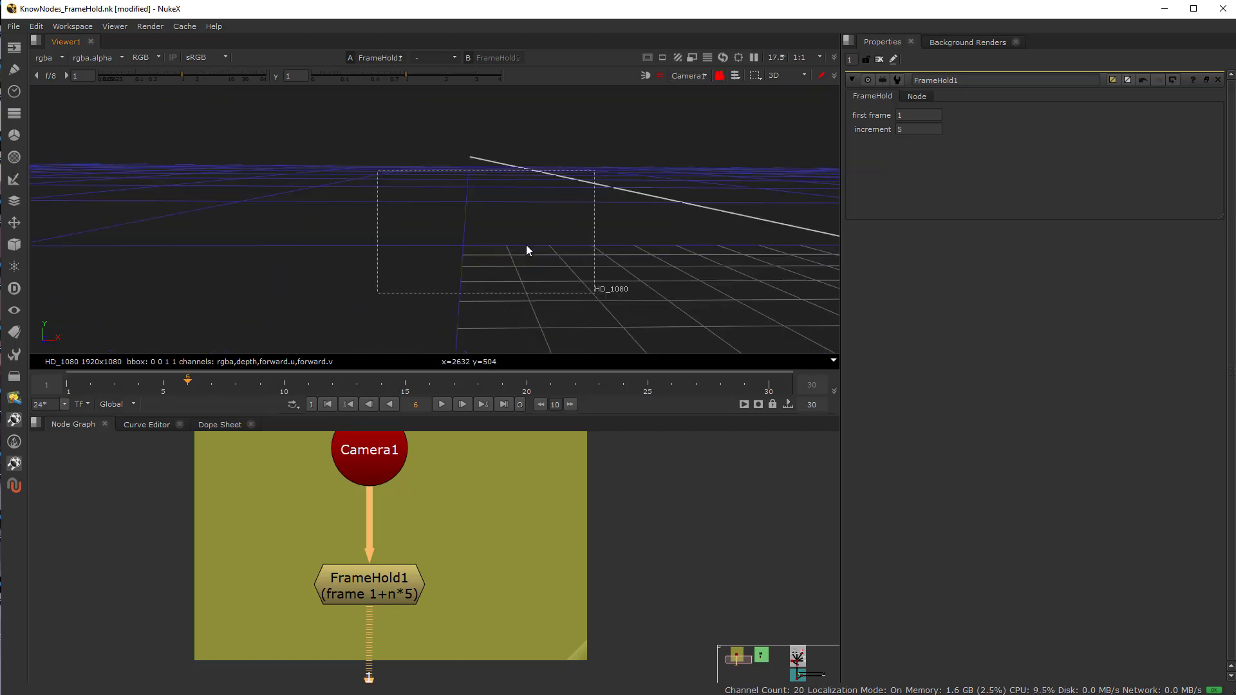
mouse_move(187, 383)
left_mouse_down()
mouse_move(173, 384)
mouse_move(434, 384)
mouse_move(195, 394)
left_mouse_up()
Return the 3D viewer to the default view and scrub from the first frames to frame 13.
left_click(699, 76)
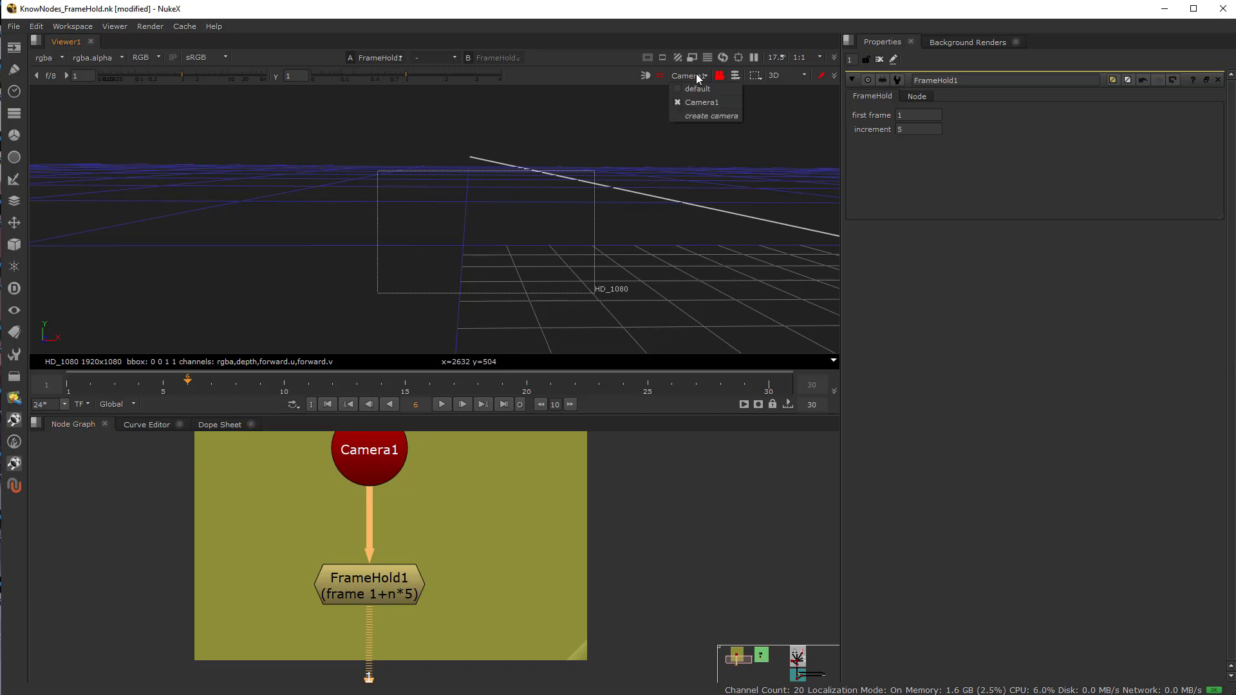
left_click(690, 87)
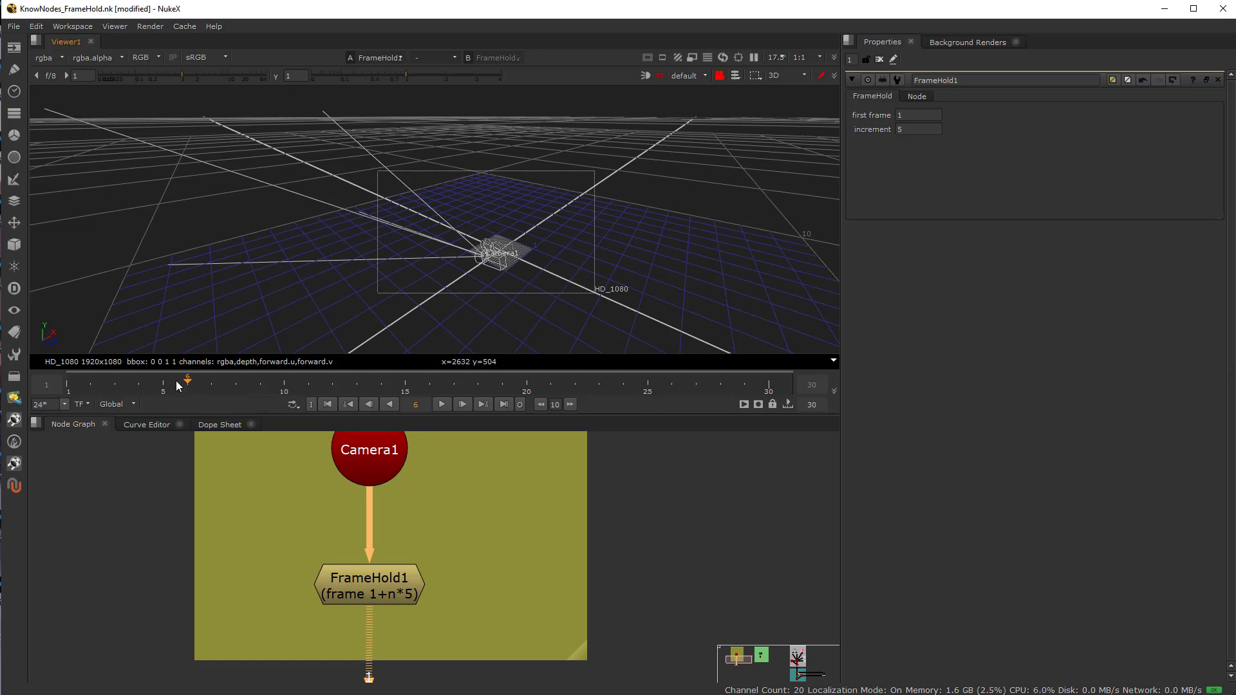
left_click_drag(93, 387, 368, 394)
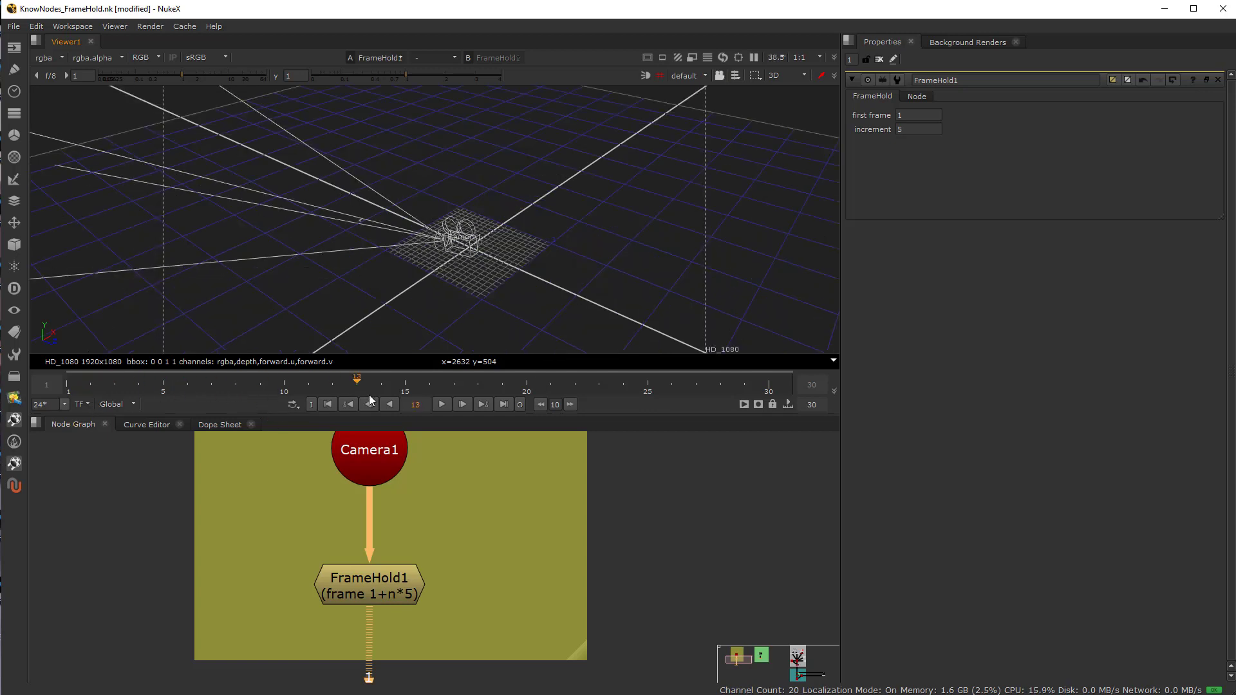
Move the timeline to frame 12 and connect the viewer to Roto1 in the FOOTAGE HOLD group.
scroll(390, 528, "down", 4)
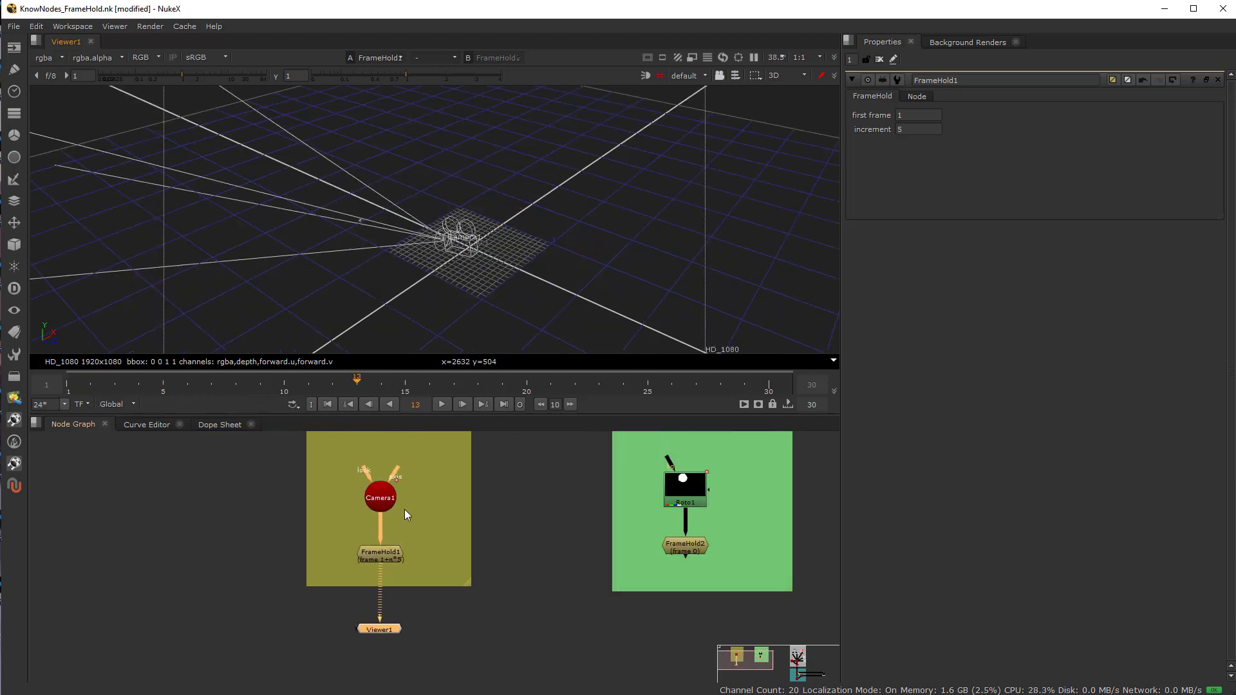
scroll(413, 527, "down", 3)
scroll(477, 509, "up", 2)
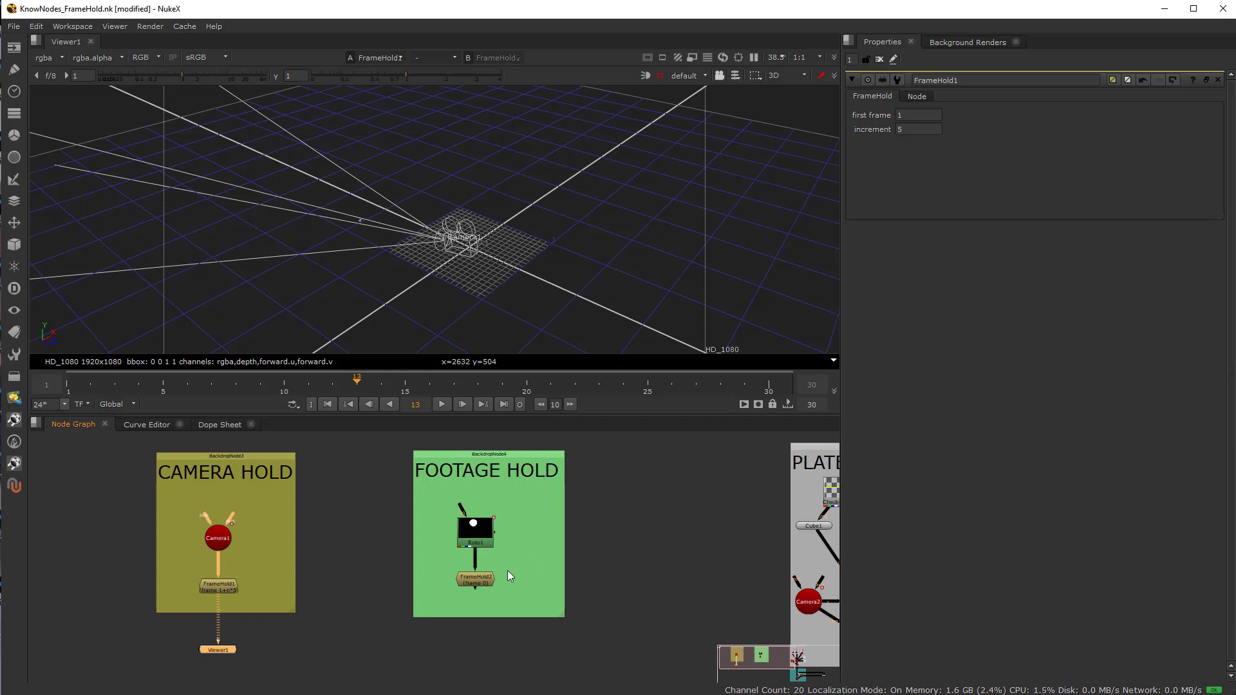
left_click_drag(352, 385, 339, 390)
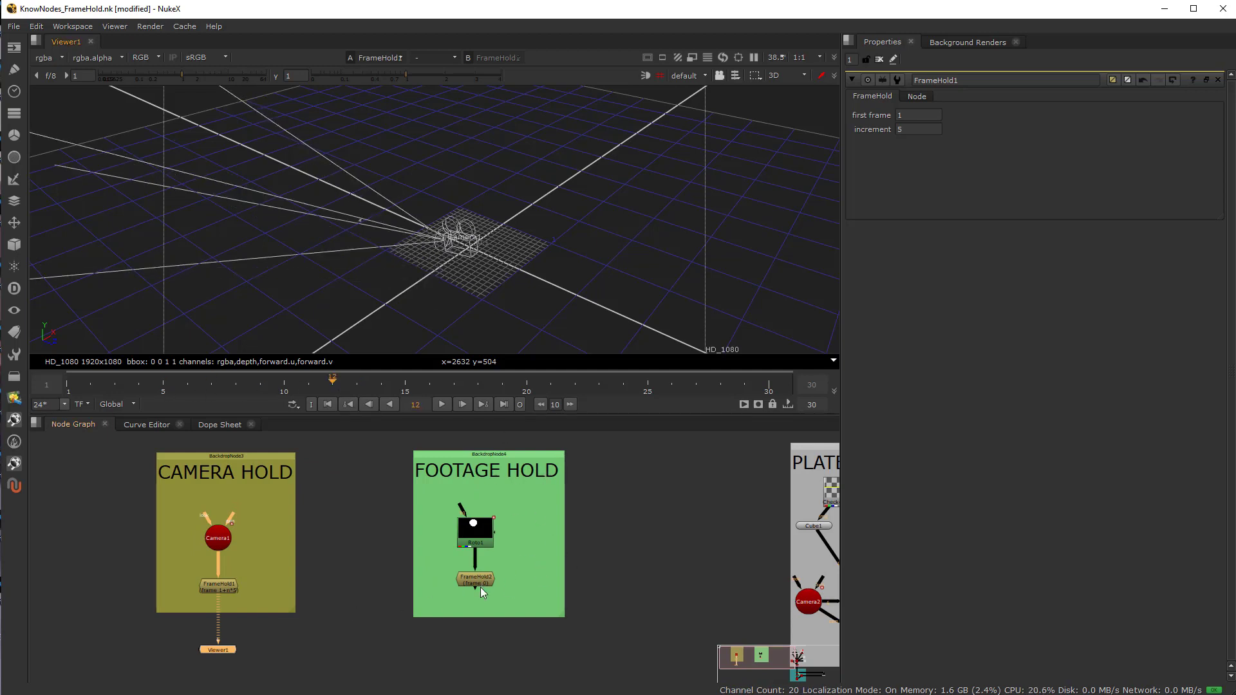
scroll(470, 553, "up", 4)
key("1")
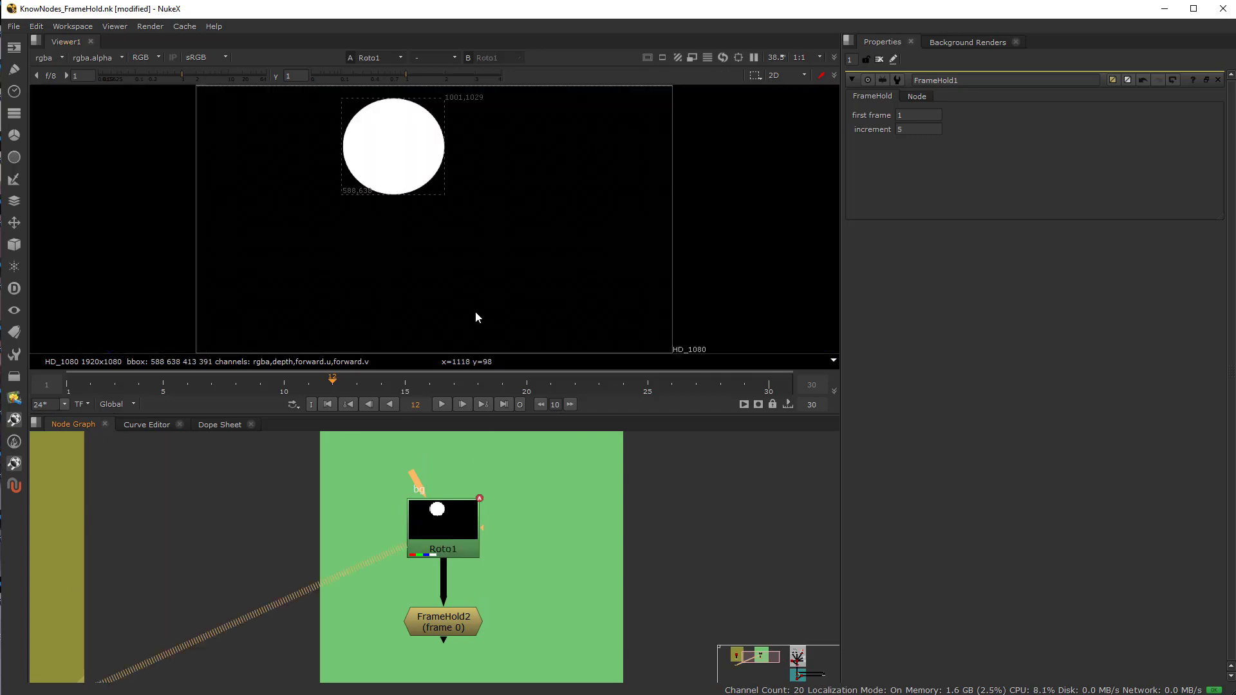
Toggle the viewer between 3D and 2D to compare both views of Roto1, ending in 2D.
key("Tab")
key("Tab")
key("Tab")
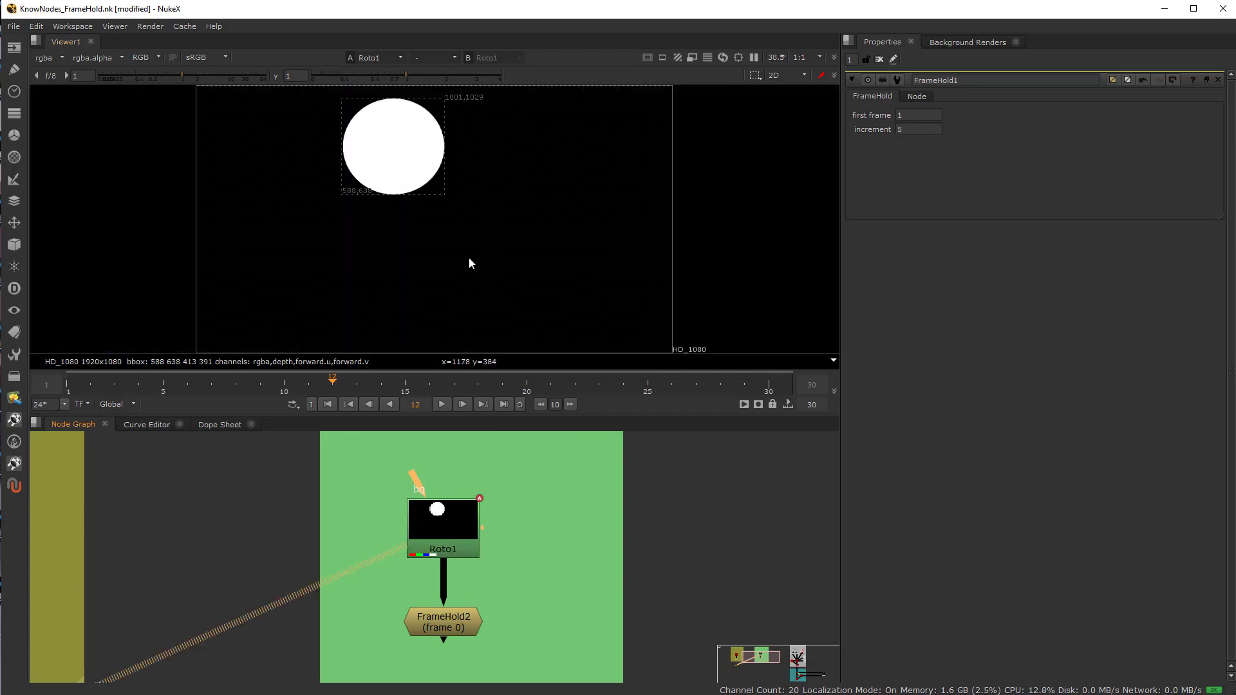
key("Tab")
key("Tab")
key("Tab")
key("Tab")
key("Tab")
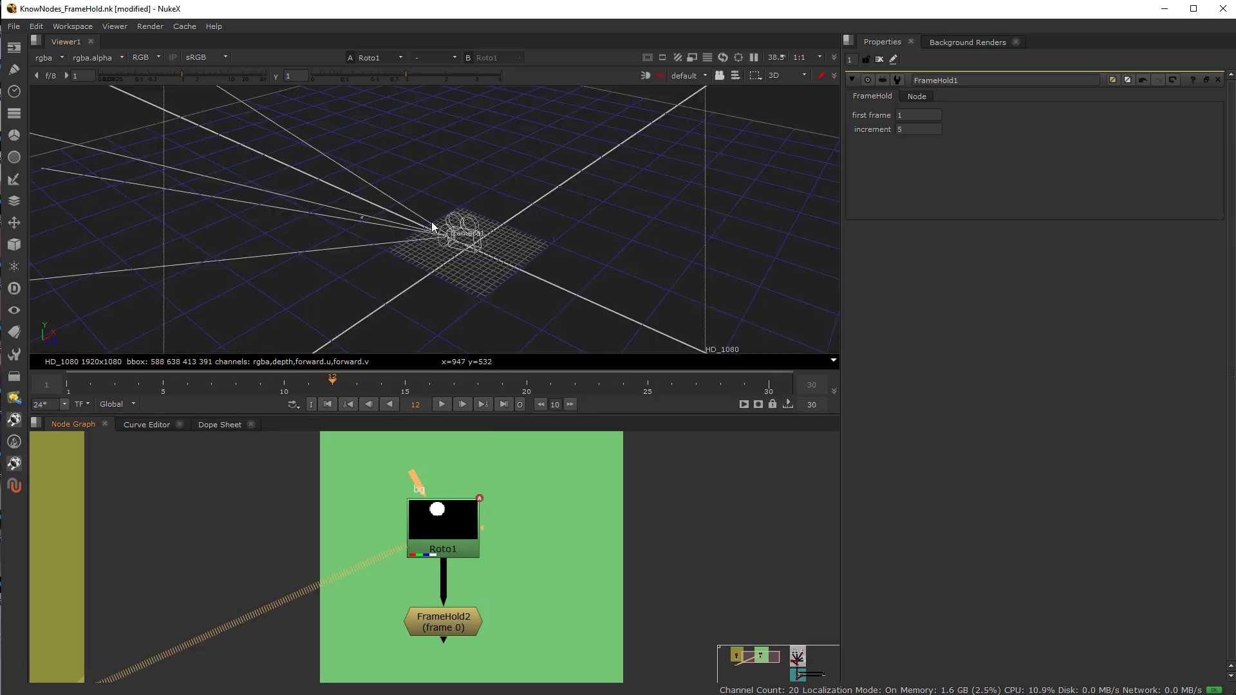
key("Tab")
key("Tab")
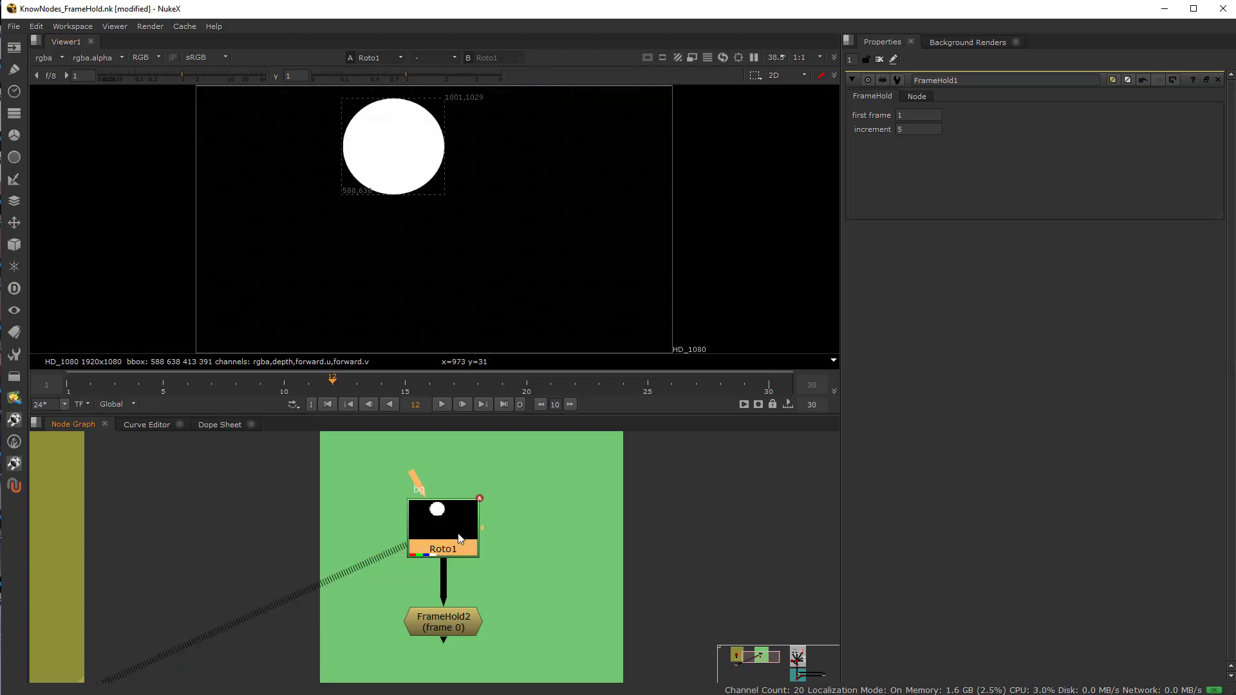
Open Roto1's shape settings and scrub to frame 20 to examine the circle's animation.
double_click(443, 541)
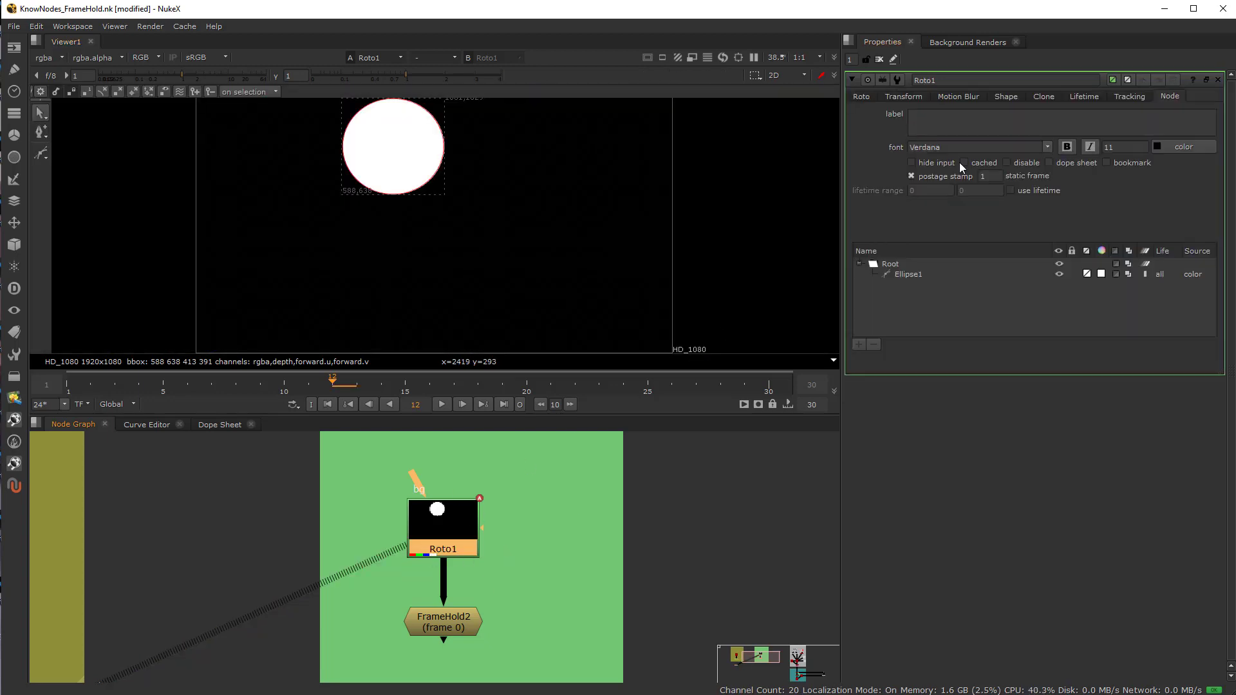
left_click(866, 97)
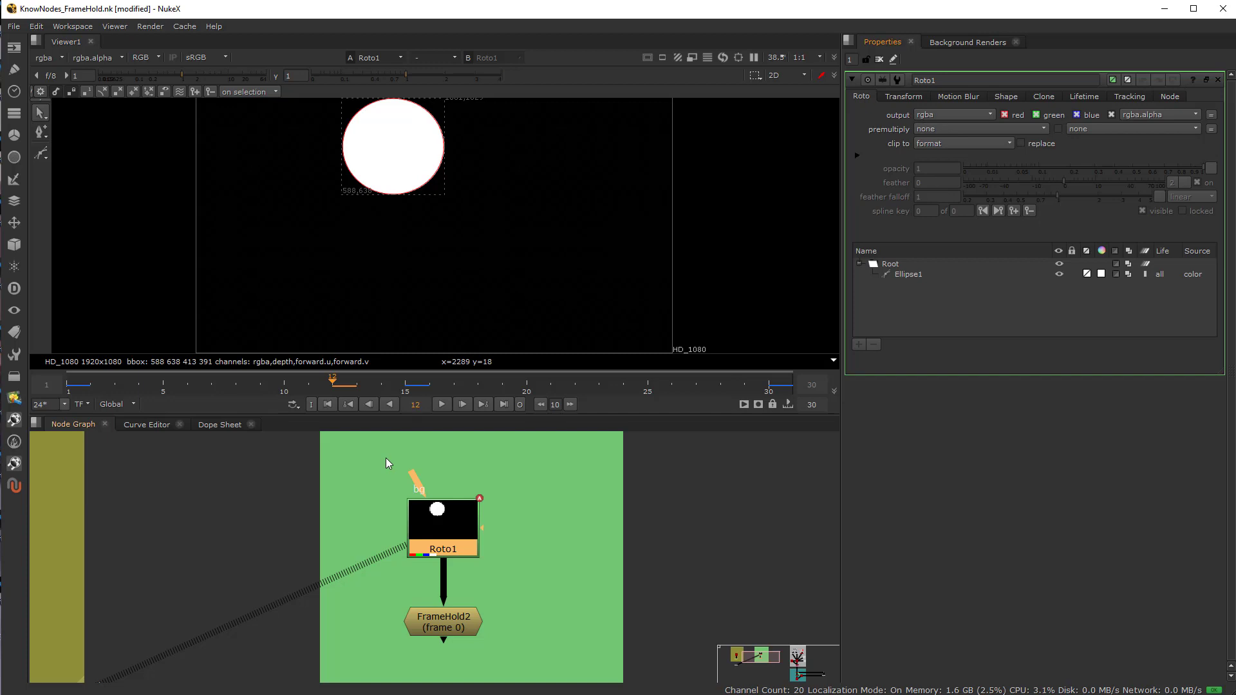
left_click_drag(327, 387, 528, 417)
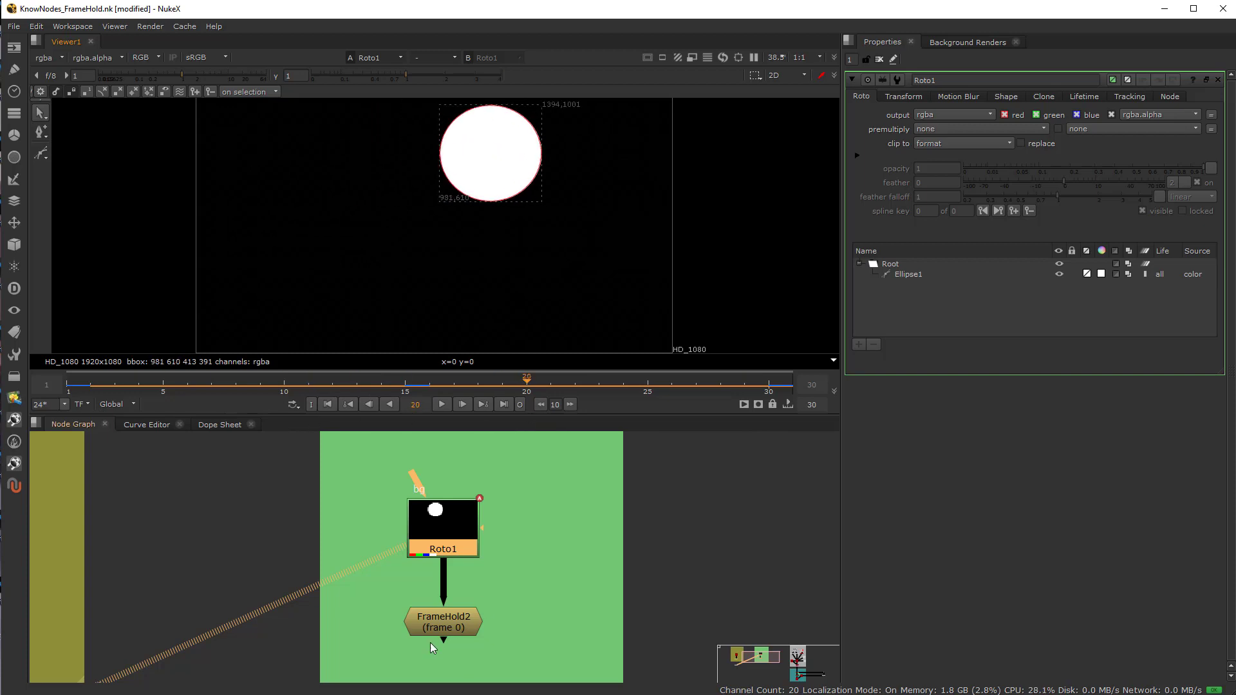
Connect the viewer to FrameHold2, scrub back to frame 1, and open the node's properties.
left_click(443, 622)
key("1")
left_click_drag(193, 387, 76, 391)
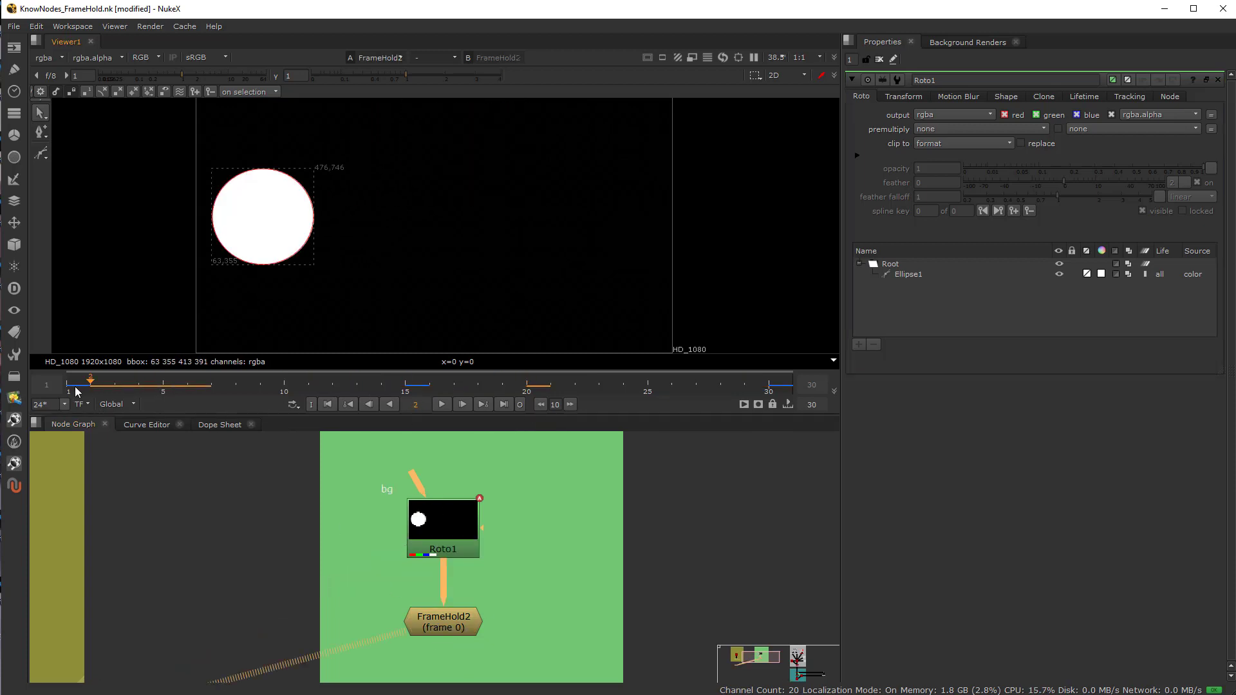
double_click(421, 626)
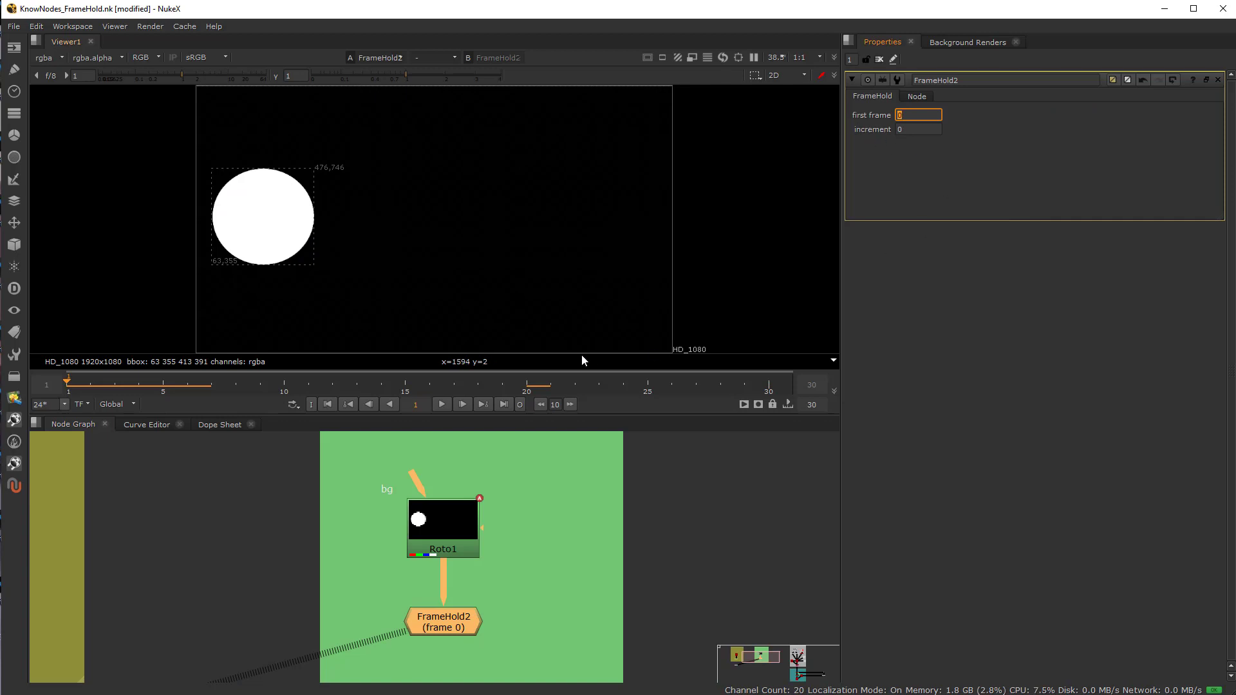
Set FrameHold2's first frame to 15 and scrub to frame 18 to check the held circle.
type("15")
key("Return")
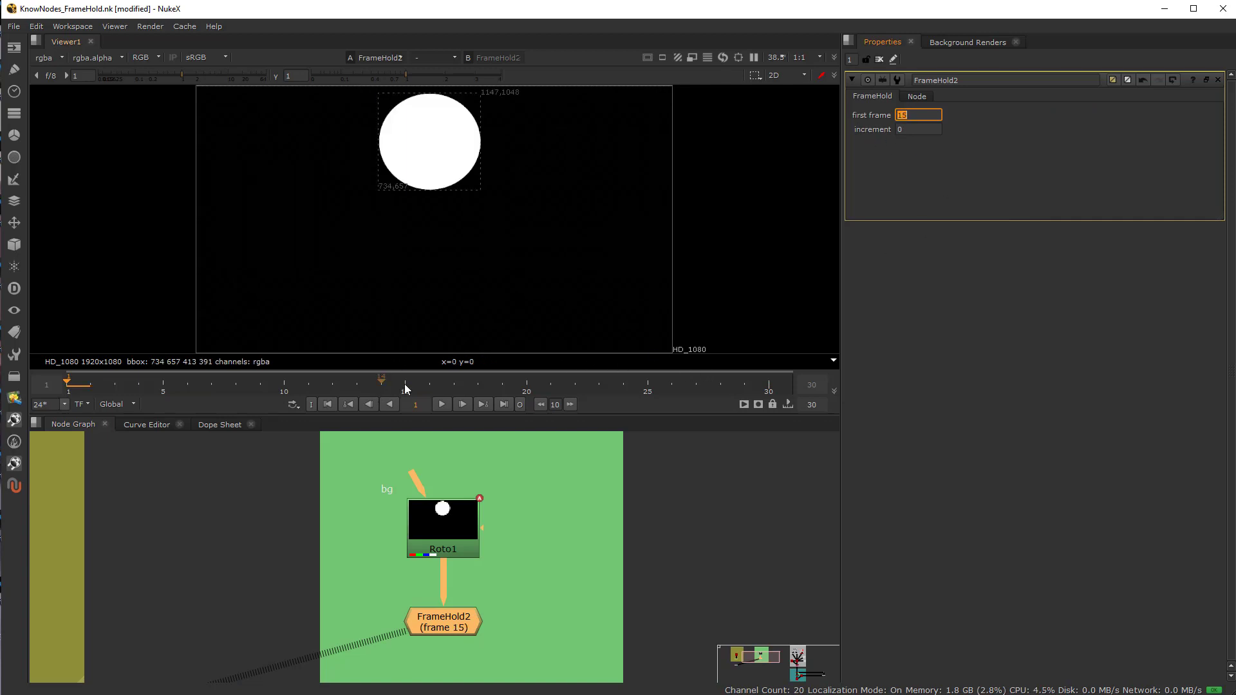
left_click_drag(405, 389, 477, 401)
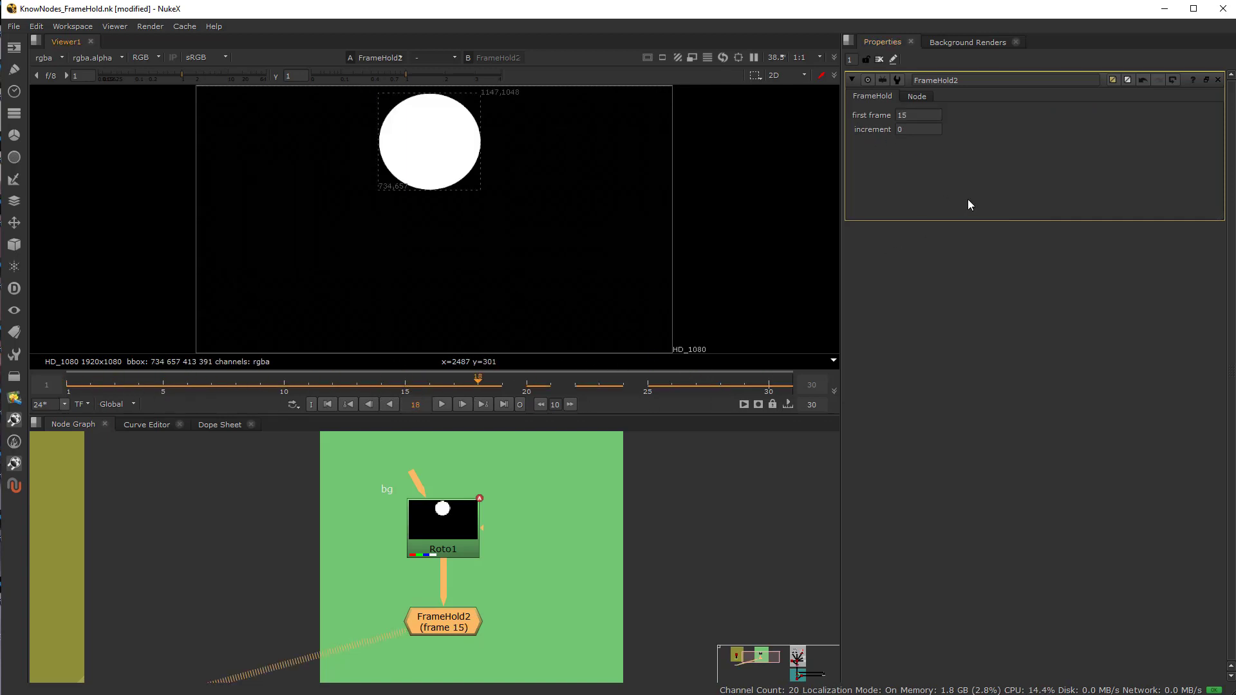
Set FrameHold2's first frame to 30 and scrub back to frame 1 to check the hold.
double_click(918, 116)
type("30")
key("Return")
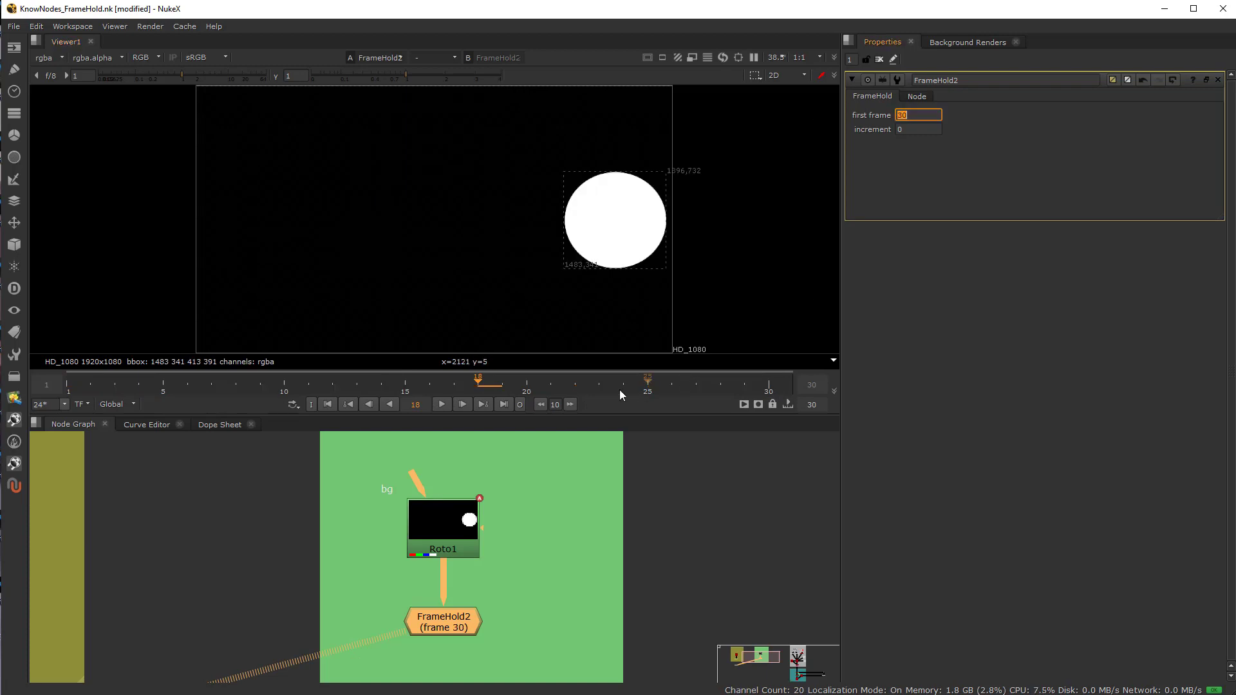
left_click_drag(649, 390, 140, 394)
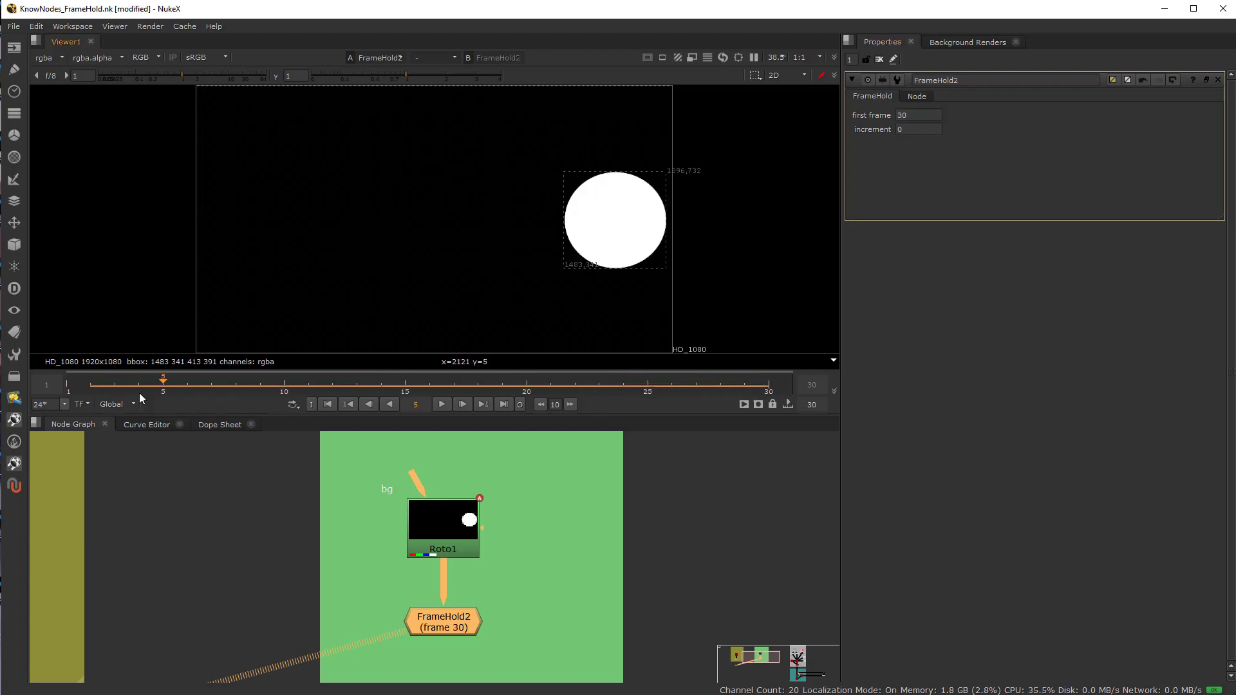
left_click(71, 393)
Set FrameHold2's first frame to 1 and increment to 3, and scrub to frame 11 to check the stepping.
double_click(927, 113)
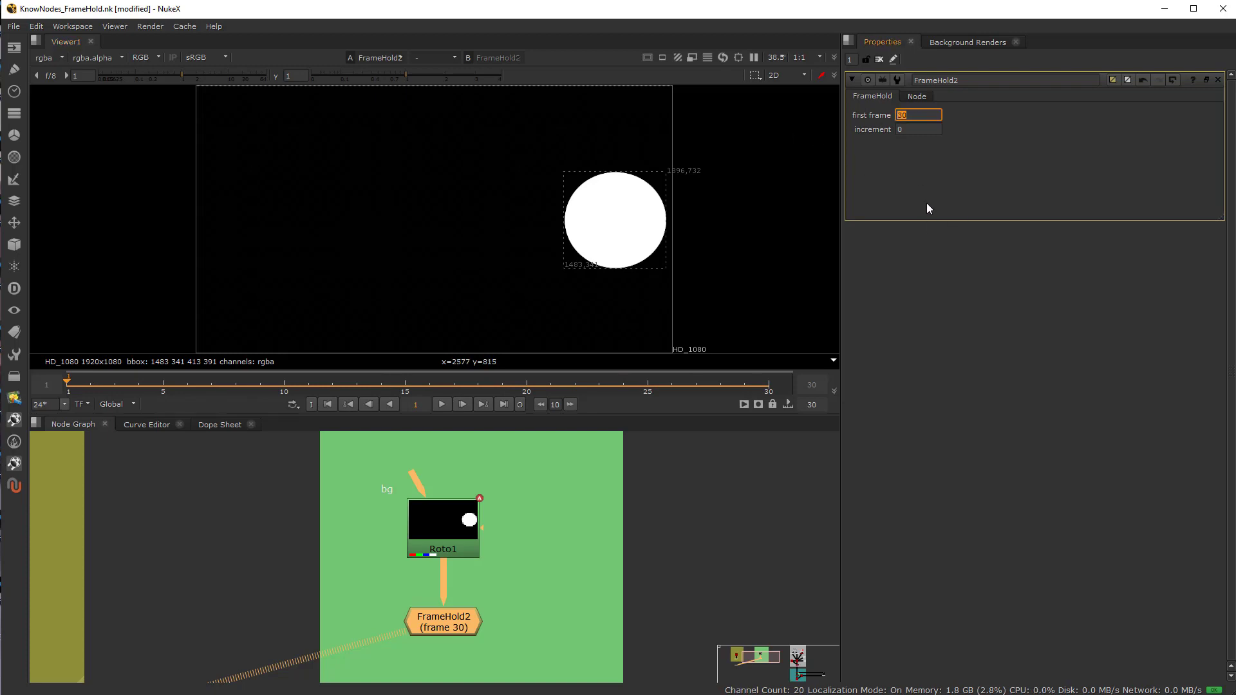
type("1")
key("Tab")
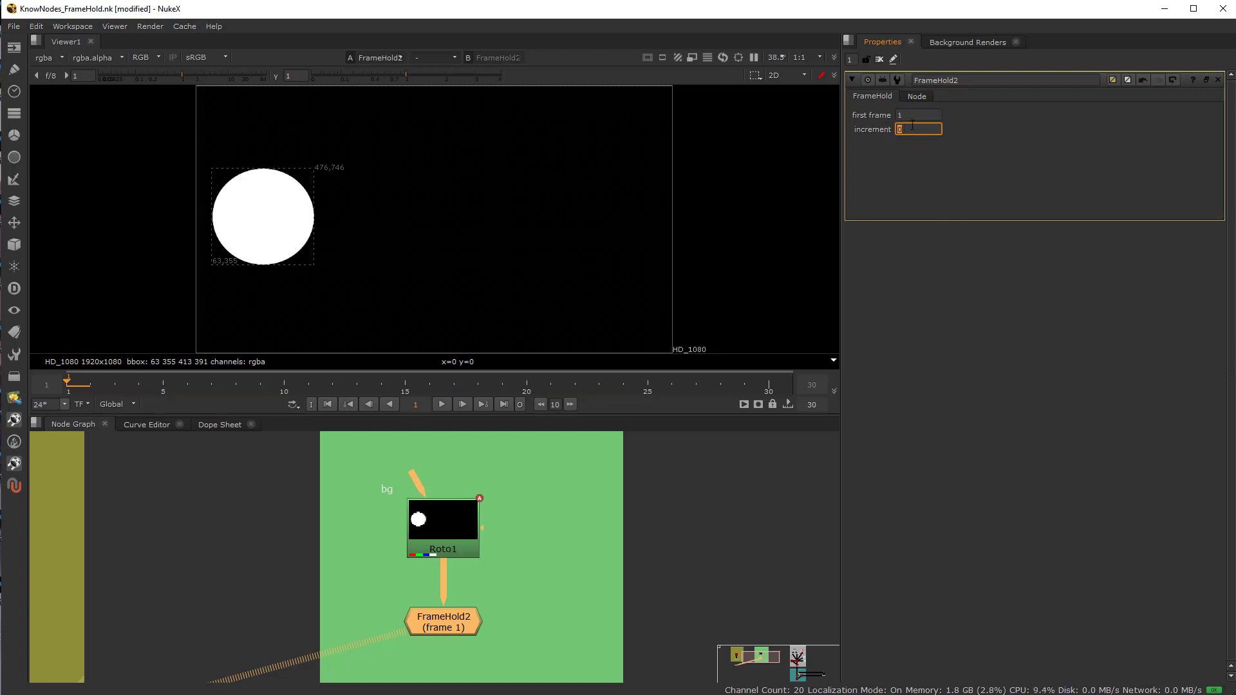
type("3")
key("Return")
left_click_drag(94, 393, 309, 420)
Examine the PLATE and CAMERA SOLVE node groups beside the FOOTAGE HOLD group.
scroll(306, 544, "down", 9)
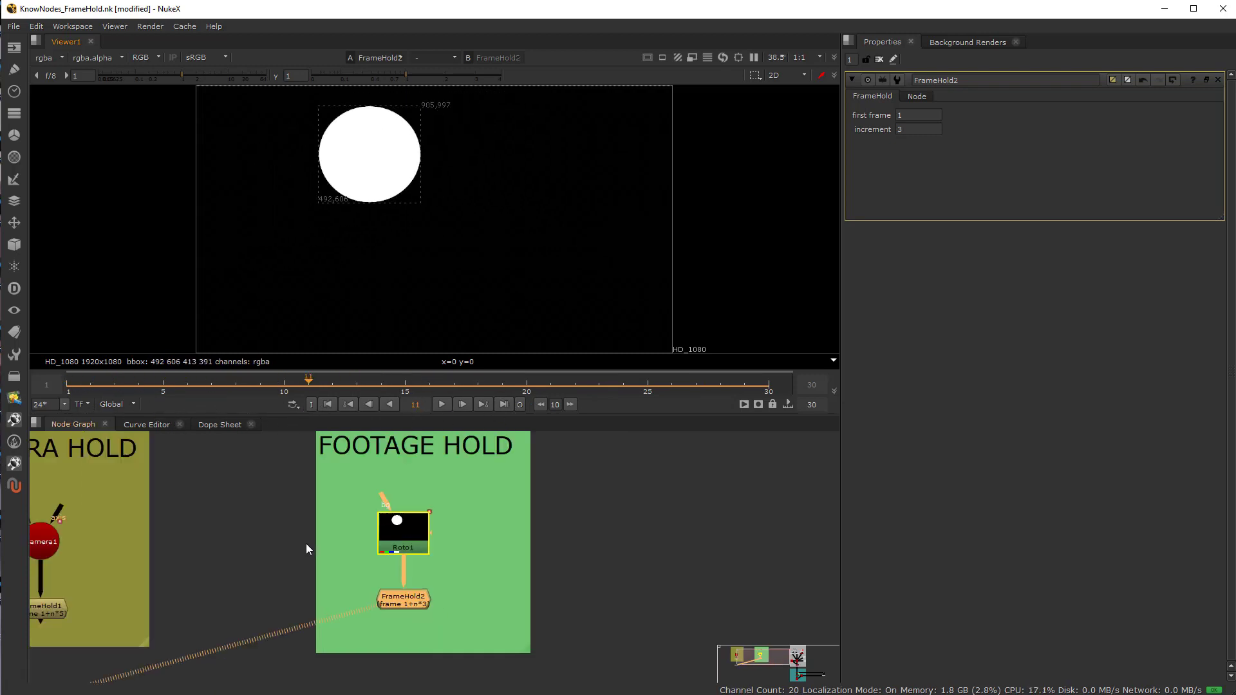
middle_click_drag(472, 572, 345, 591)
scroll(334, 574, "up", 6)
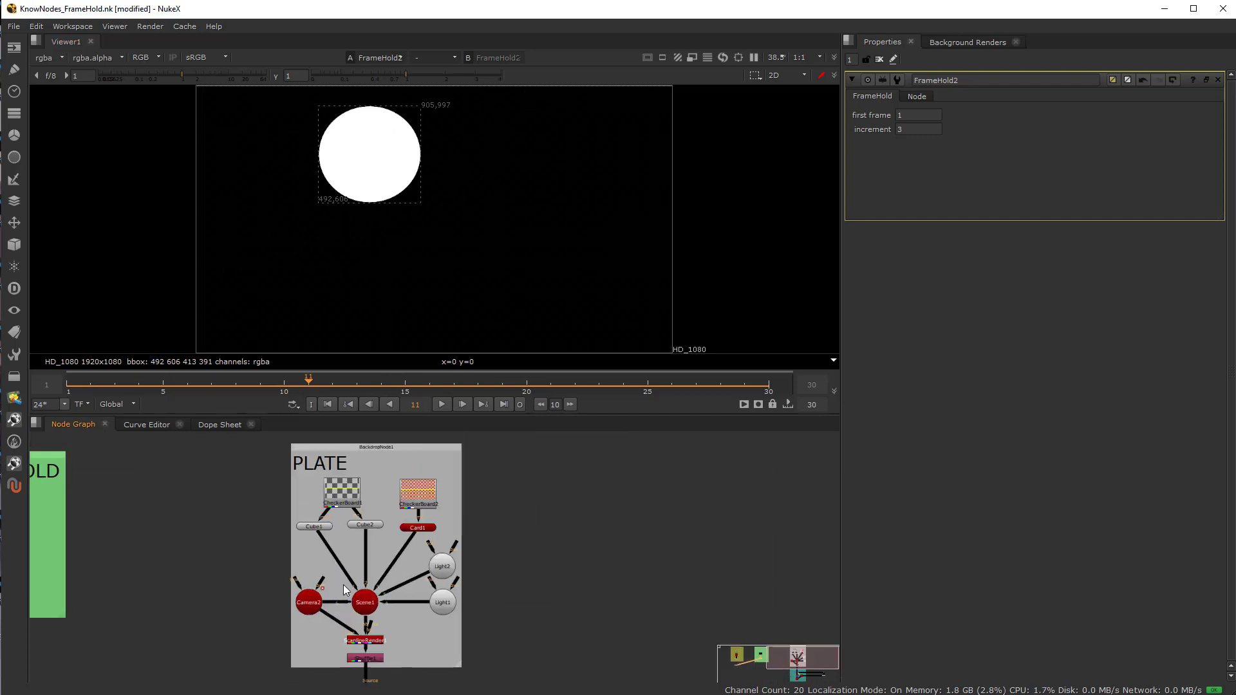
scroll(371, 540, "down", 3)
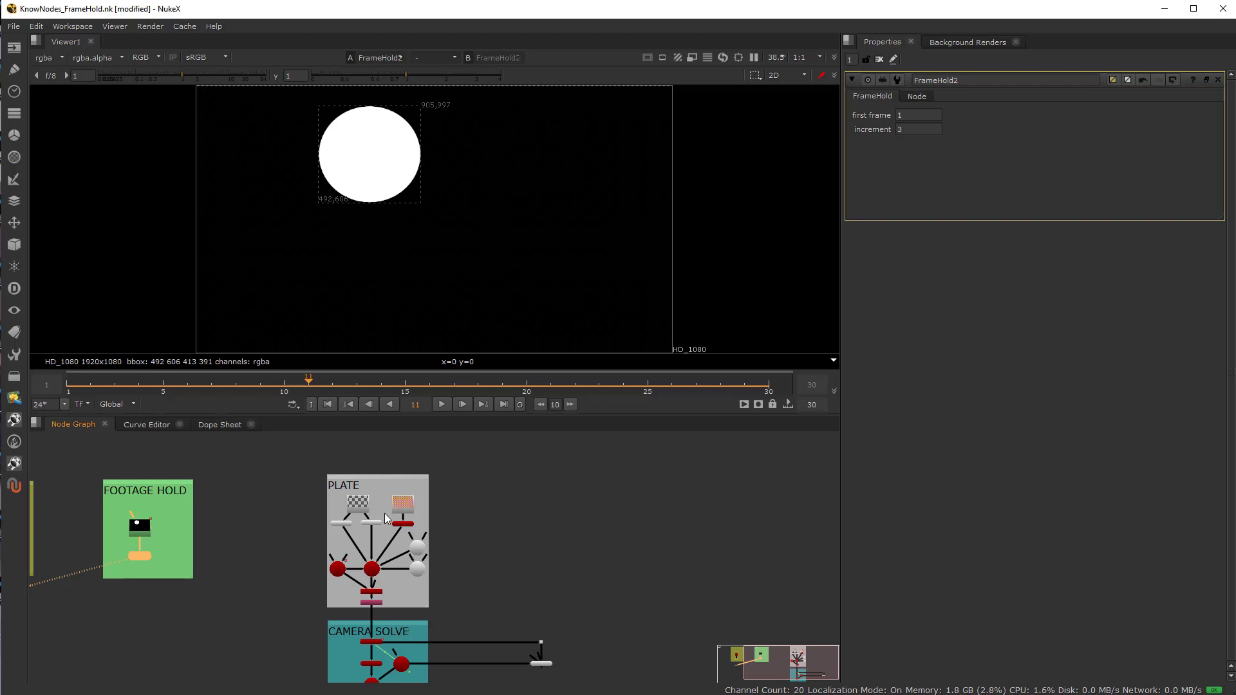
scroll(386, 517, "up", 3)
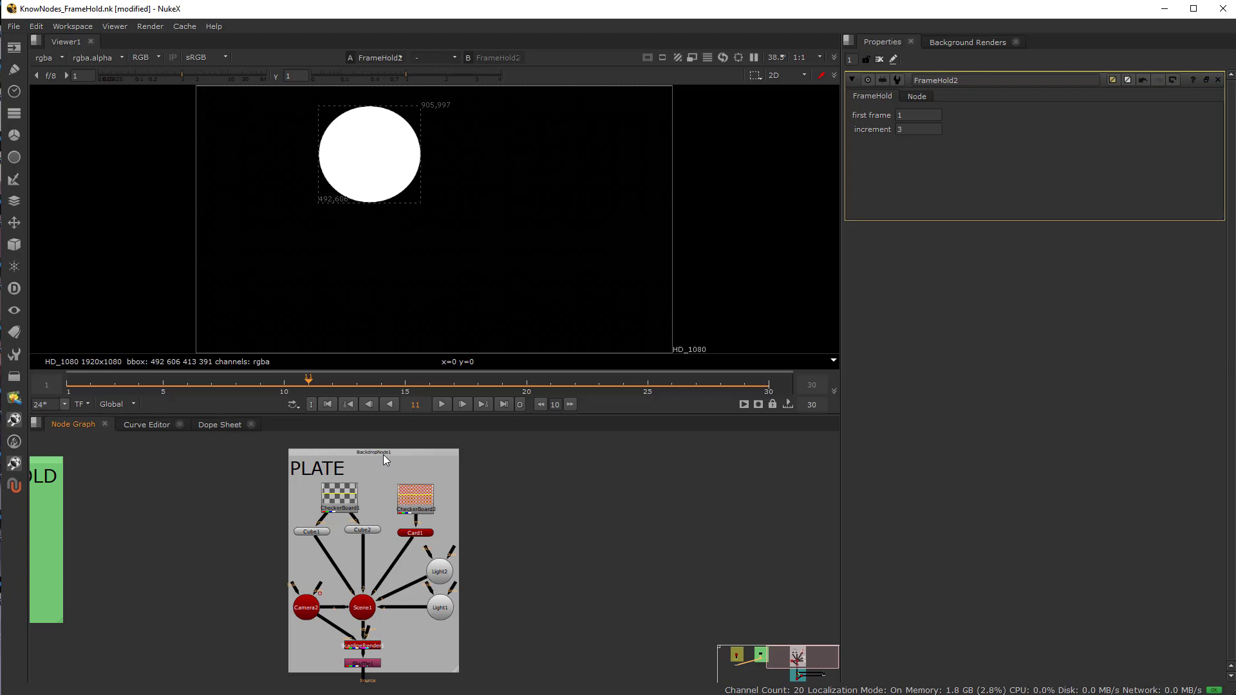
scroll(436, 605, "down", 2)
middle_click_drag(421, 649, 431, 539)
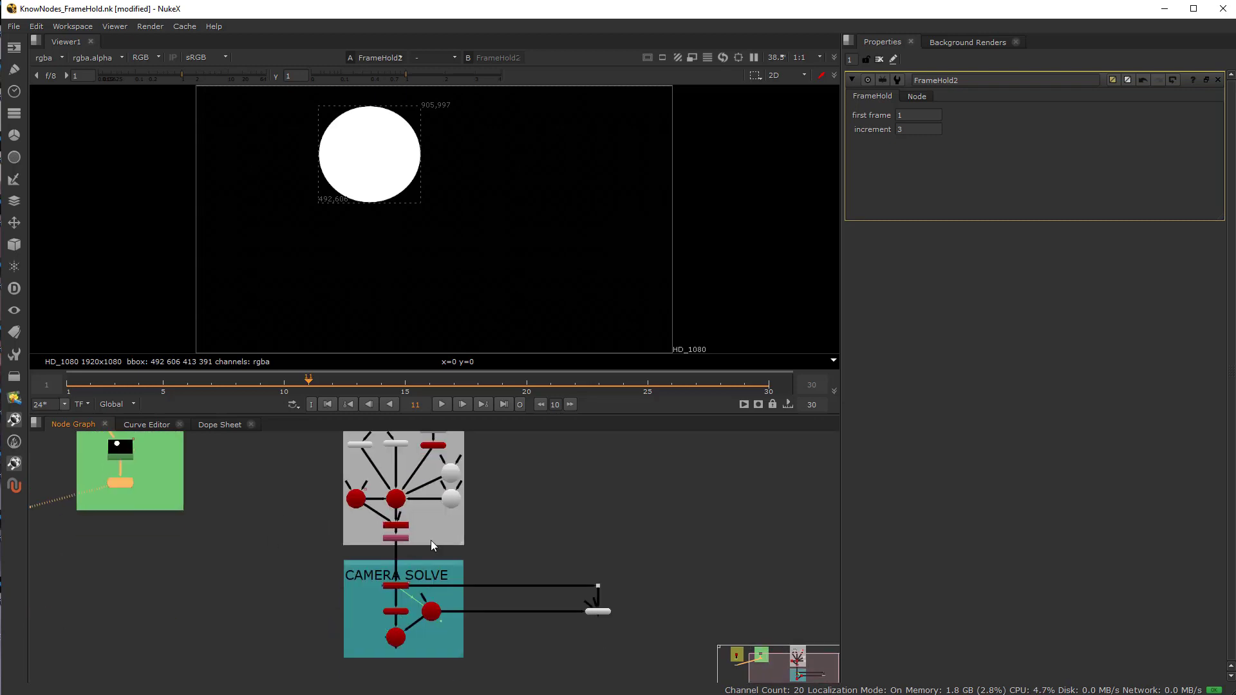
scroll(401, 537, "up", 6)
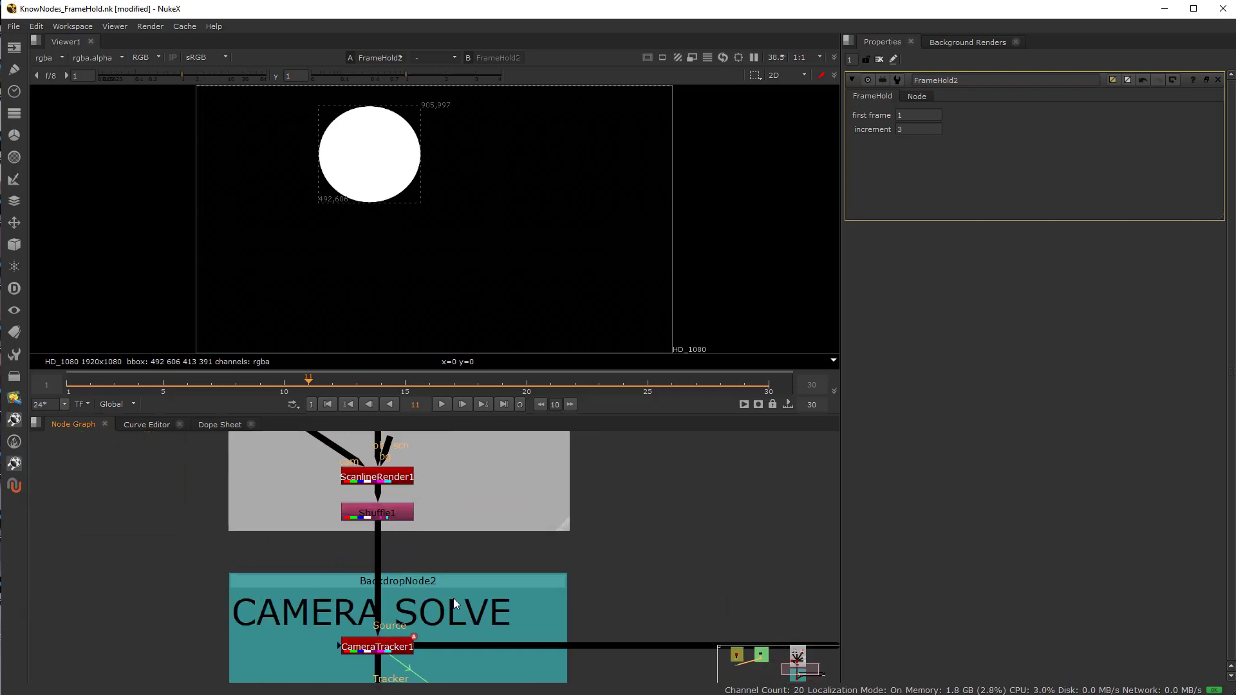
scroll(389, 535, "up", 4)
Connect the viewer to Shuffle1, open its properties, and play the rendered plate, stopping at frame 12.
left_click(383, 549)
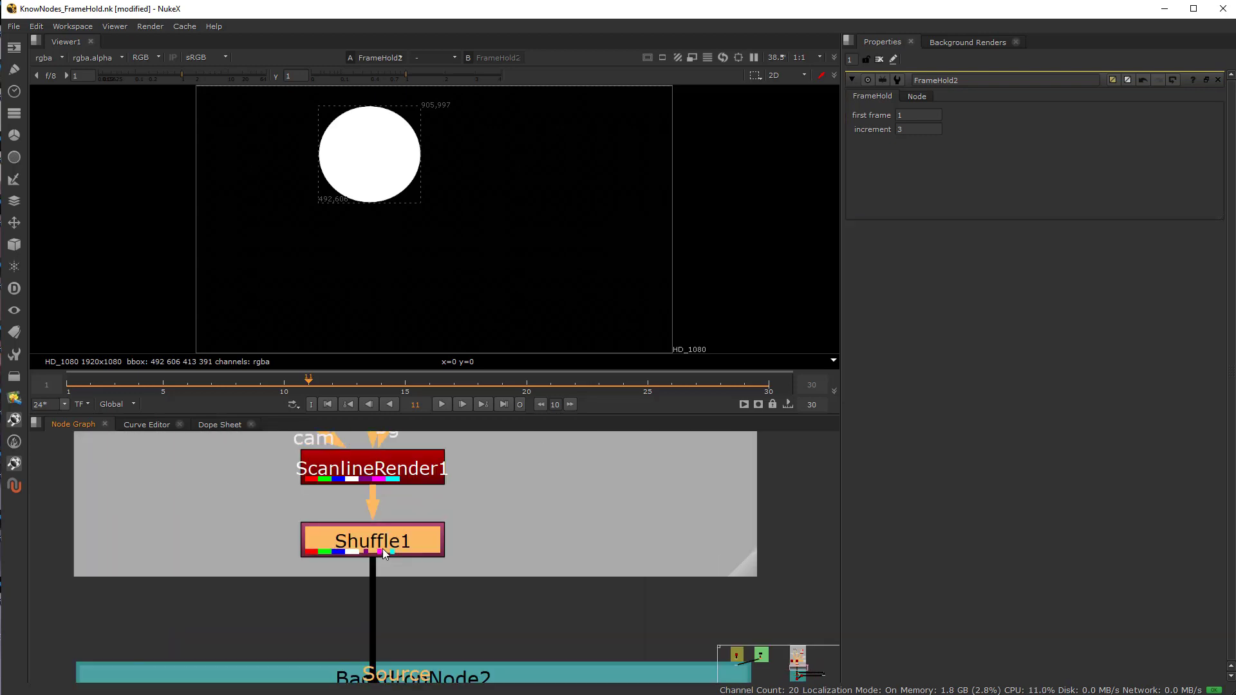
key("1")
double_click(390, 542)
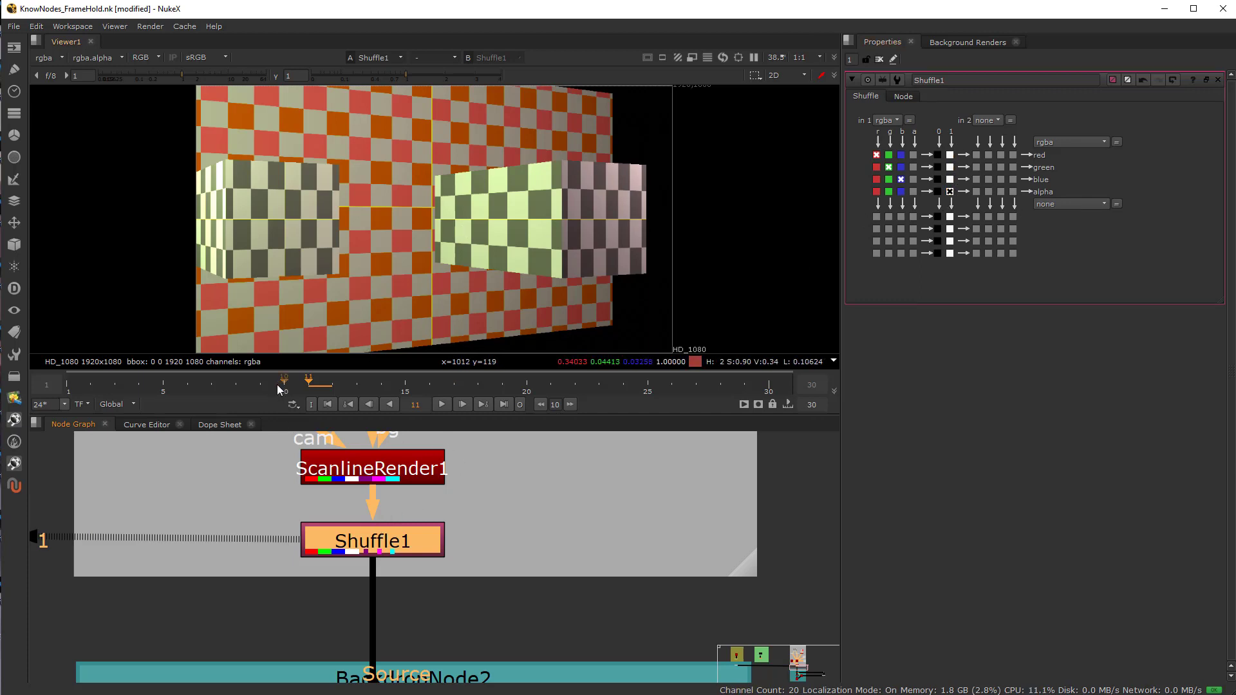
left_click(387, 405)
left_click(442, 405)
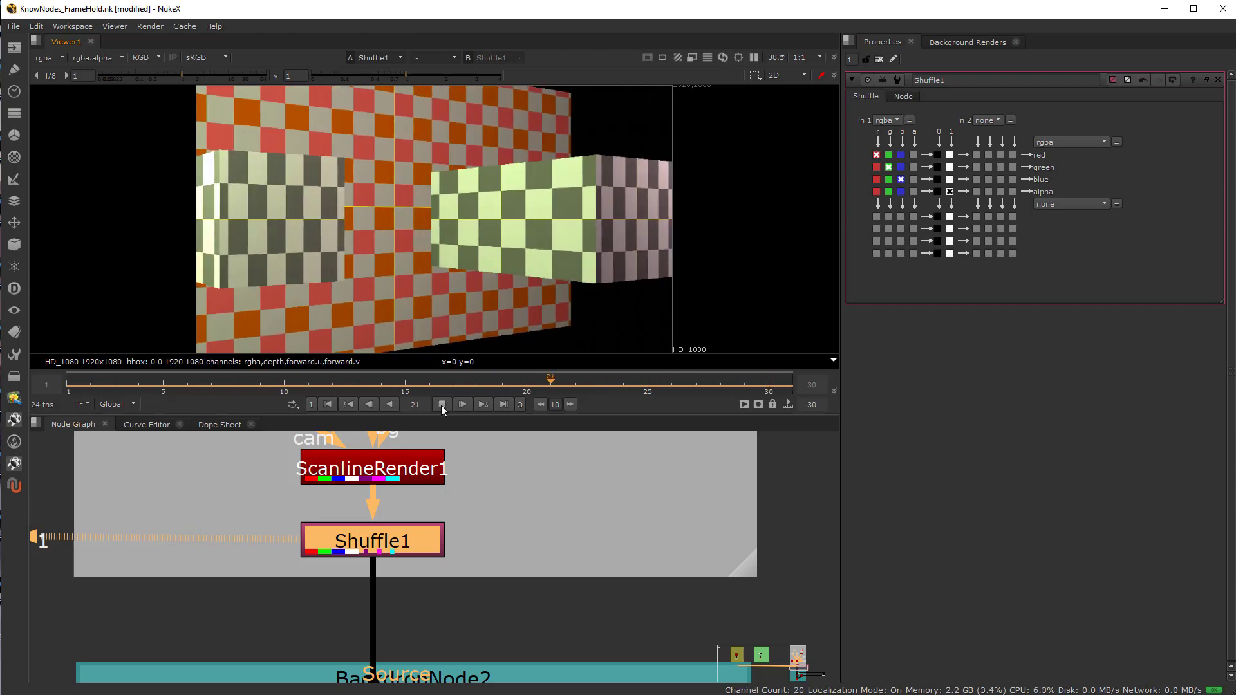
left_click(442, 404)
Connect the viewer to CameraTracker1 and open its properties to examine the tracks on the plate.
scroll(448, 579, "down", 5)
middle_click_drag(438, 643, 445, 554)
scroll(445, 557, "up", 4)
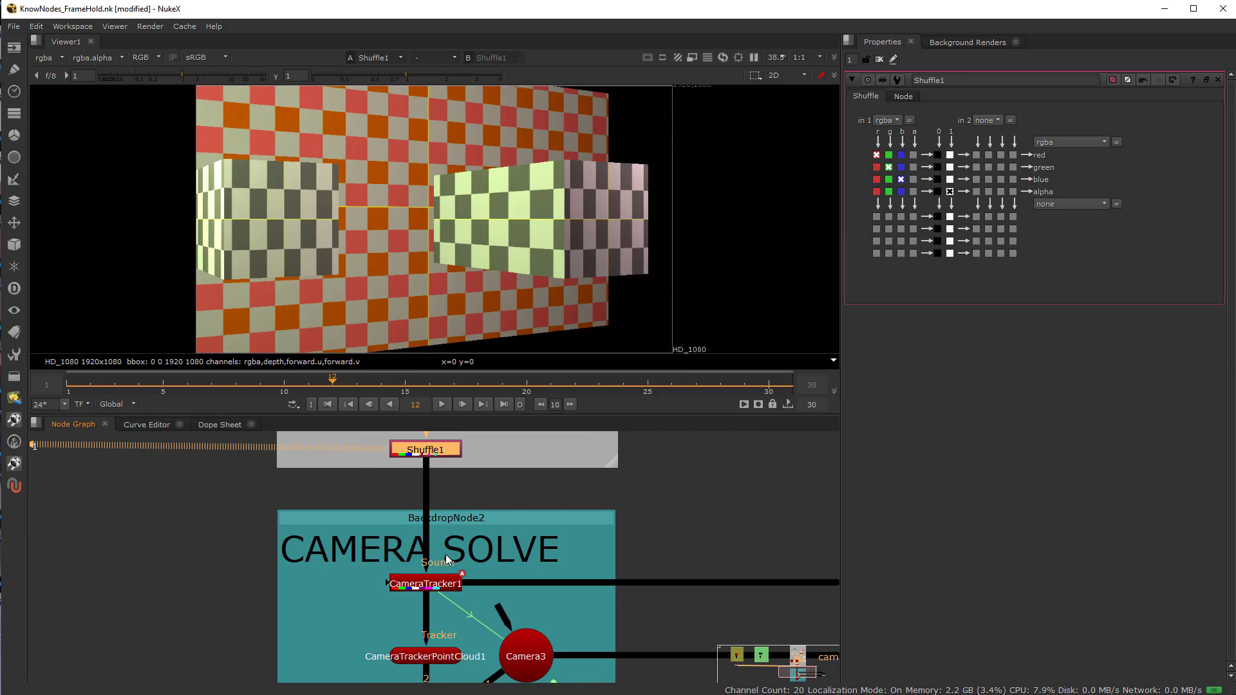
left_click(415, 591)
key("1")
double_click(417, 595)
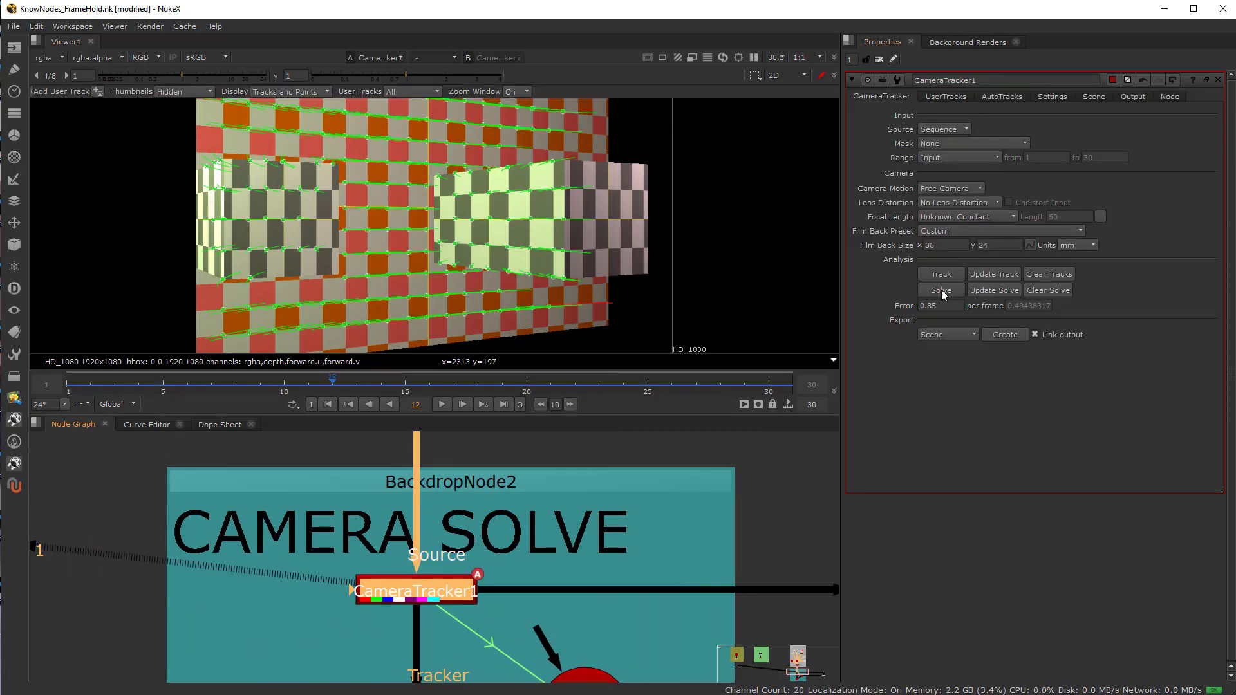
left_click_drag(356, 385, 346, 423)
Connect the viewer to Scene2 and examine the solved point cloud and camera in 3D.
scroll(445, 673, "down", 3)
middle_click_drag(445, 673, 443, 530)
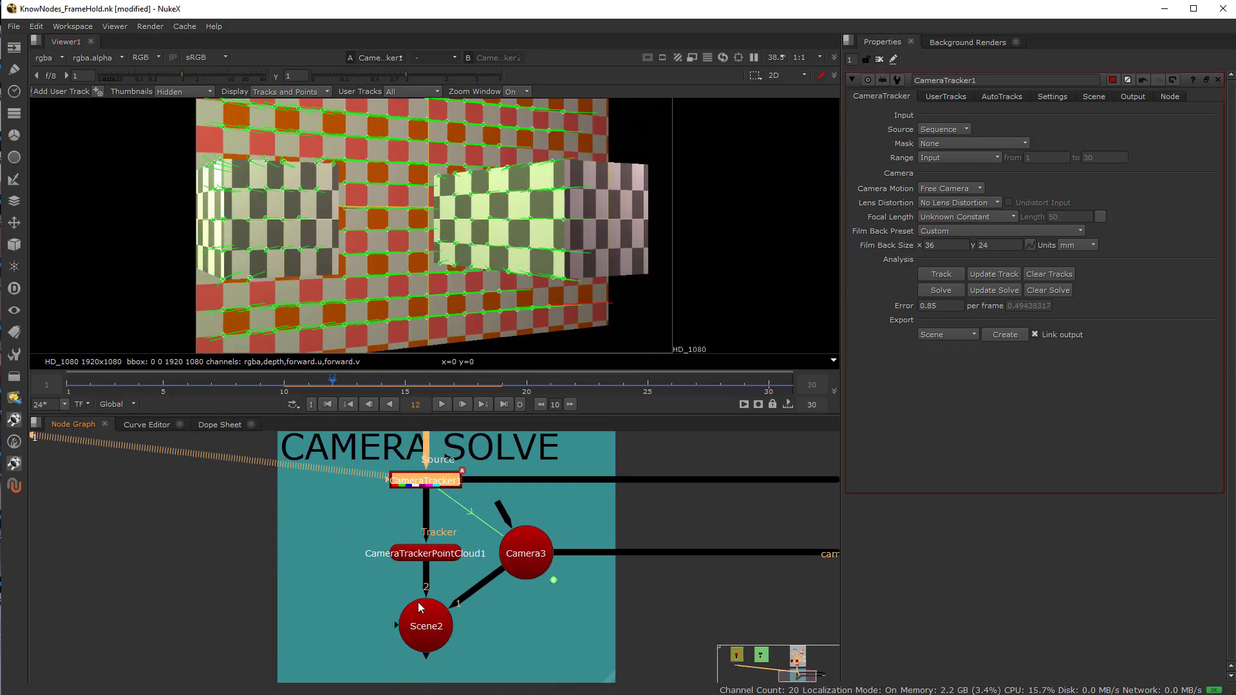
scroll(425, 632, "up", 3)
left_click(425, 631)
key("1")
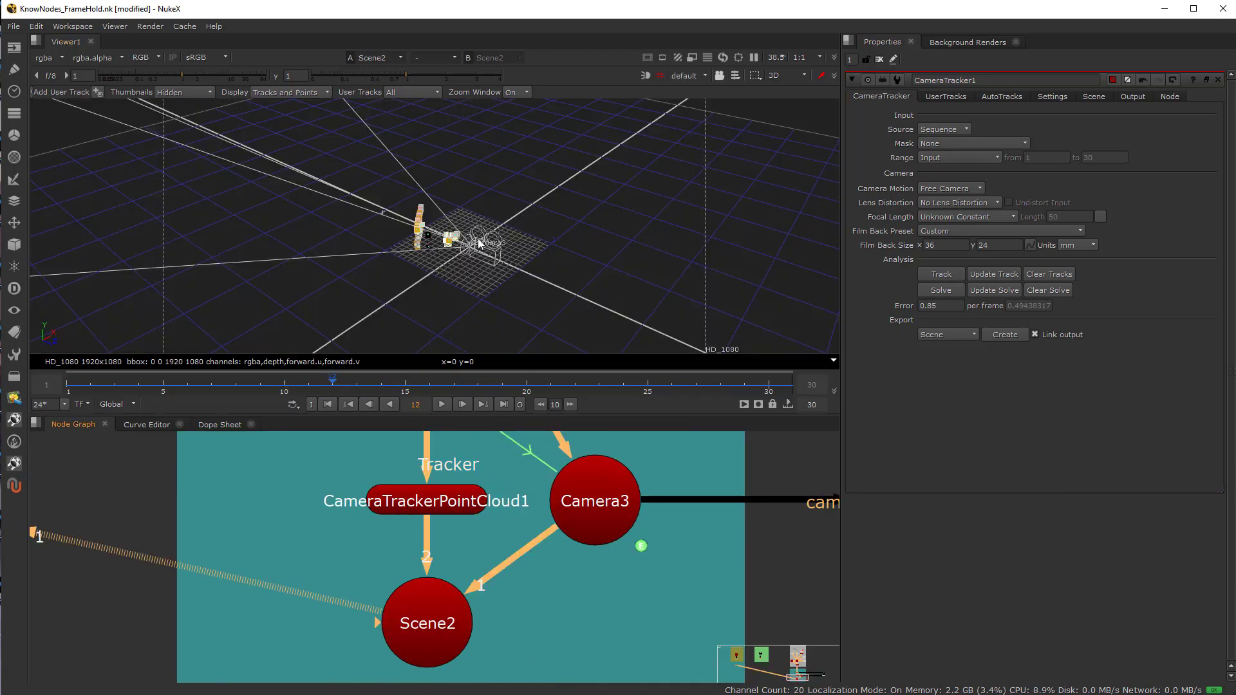
scroll(478, 240, "up", 3)
left_click_drag(478, 240, 416, 335, "ctrl")
scroll(417, 237, "up", 2)
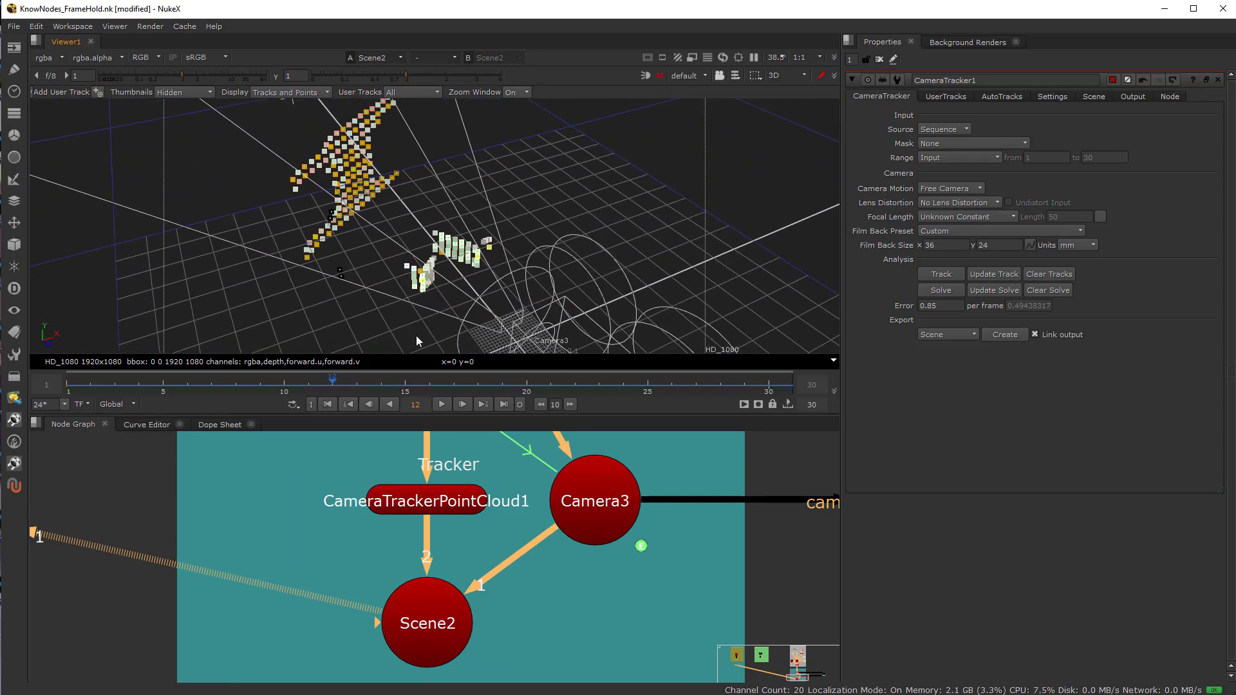
Scrub the solved scene forward and step back to frame 15 to check the camera's movement.
left_click_drag(330, 386, 504, 393)
scroll(453, 280, "down", 3)
key("Left")
key("Left")
key("Left")
key("Left")
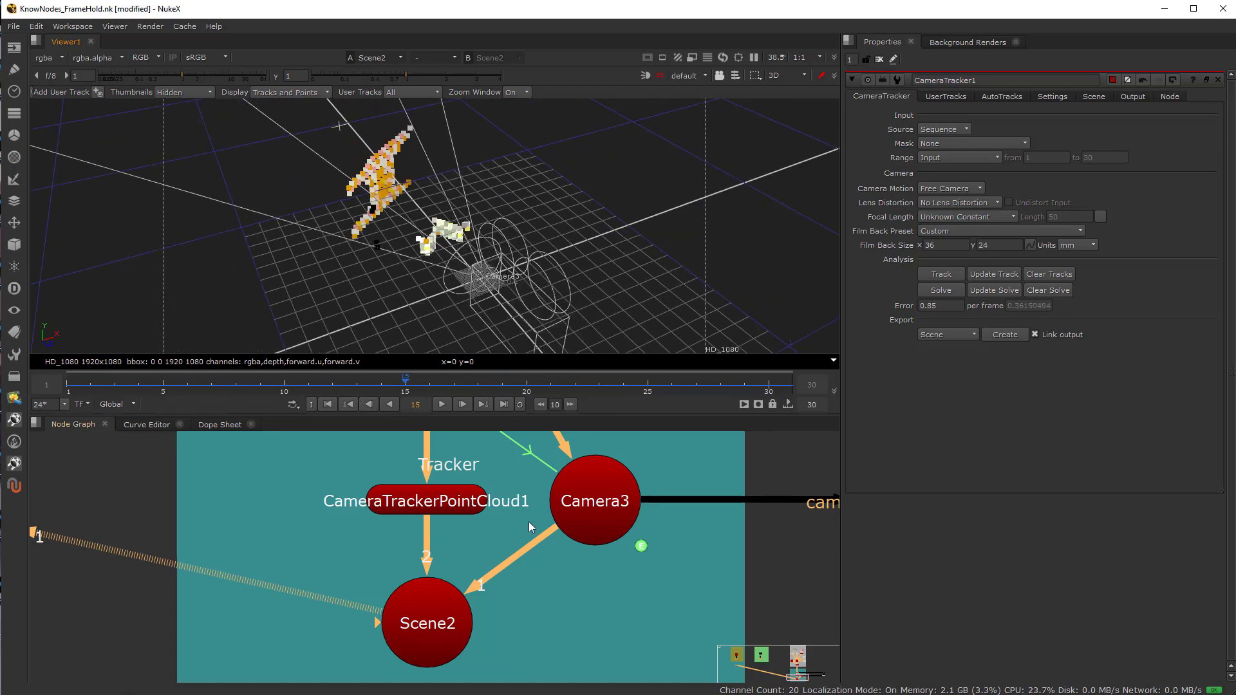
View ModelBuilder1 with its properties open, briefly lowering the viewer gain to examine the card's outline before resetting it.
scroll(547, 535, "down", 5)
scroll(477, 560, "up", 5)
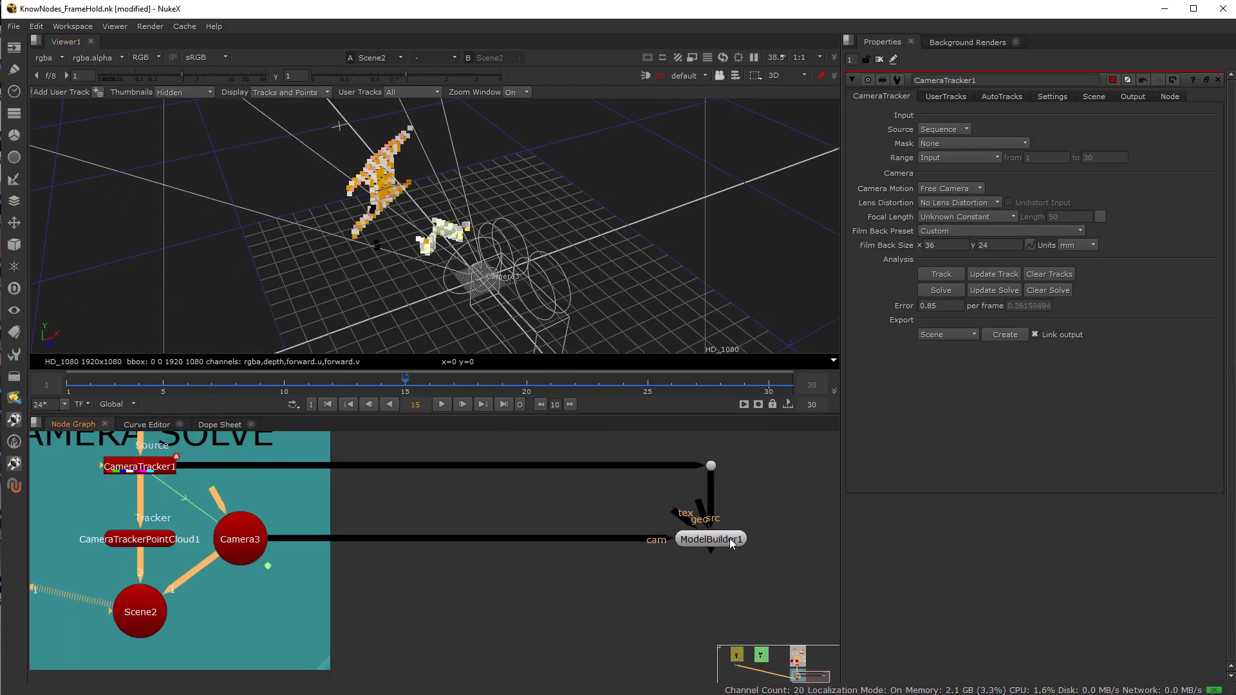
left_click(720, 541)
key("1")
double_click(720, 543)
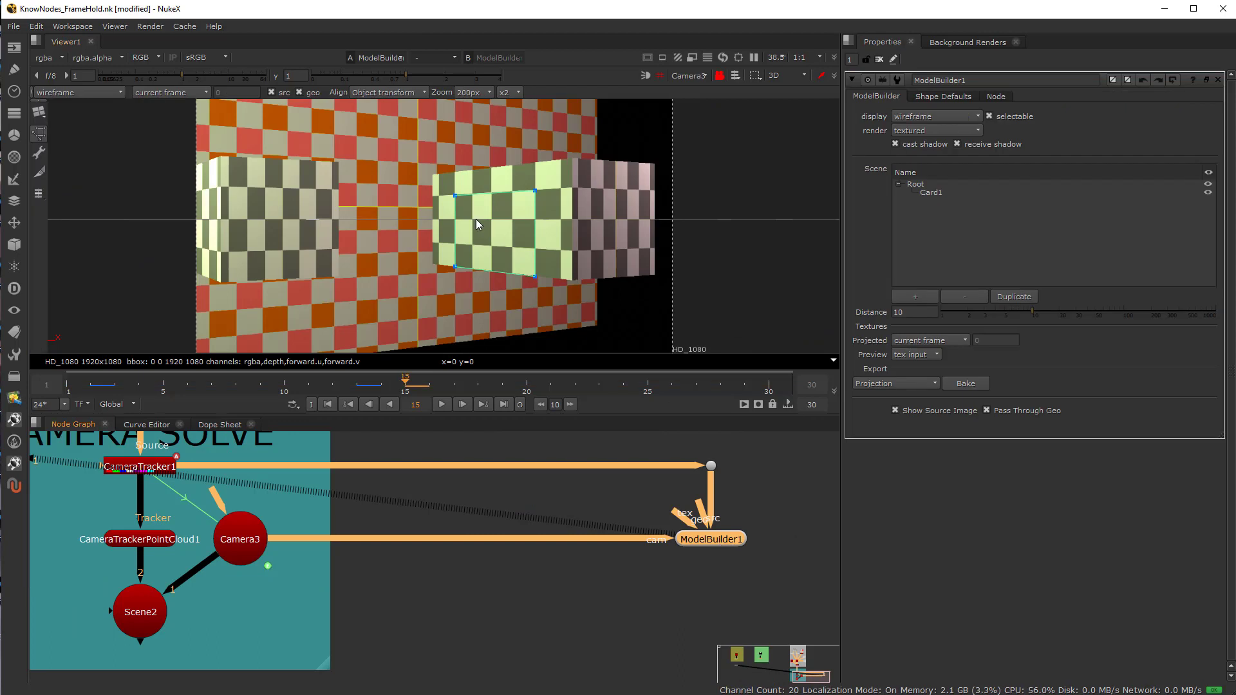
left_click_drag(182, 77, 92, 74)
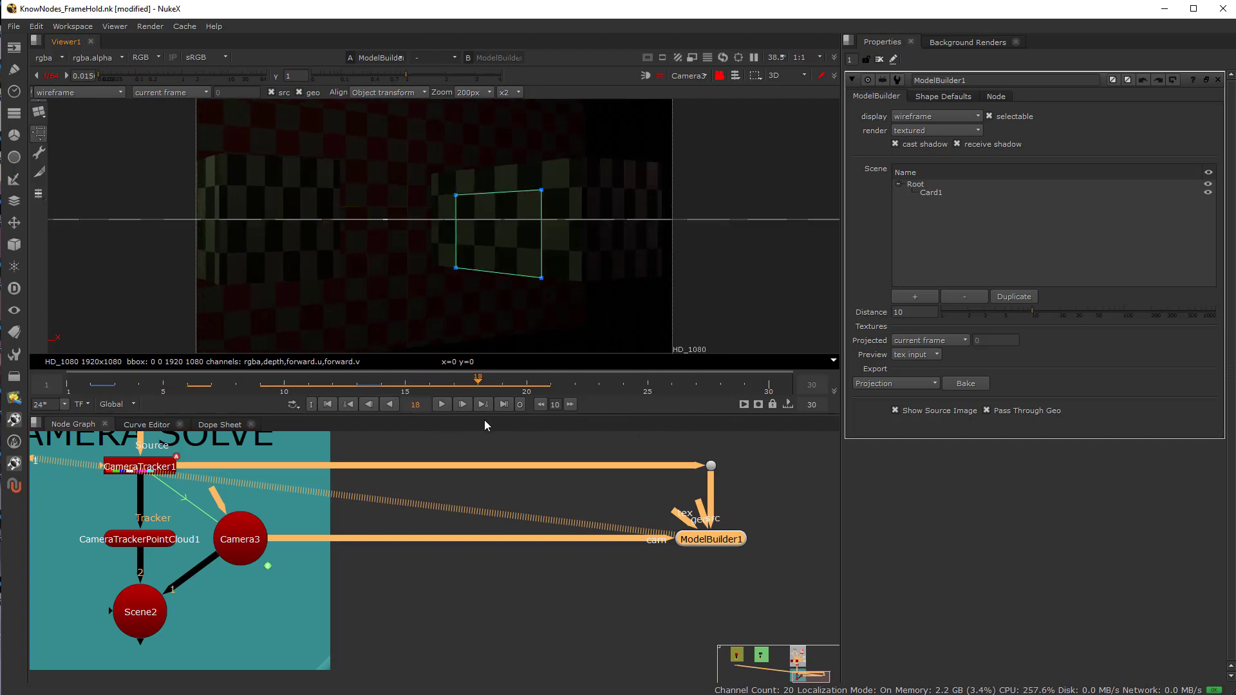
left_click(54, 76)
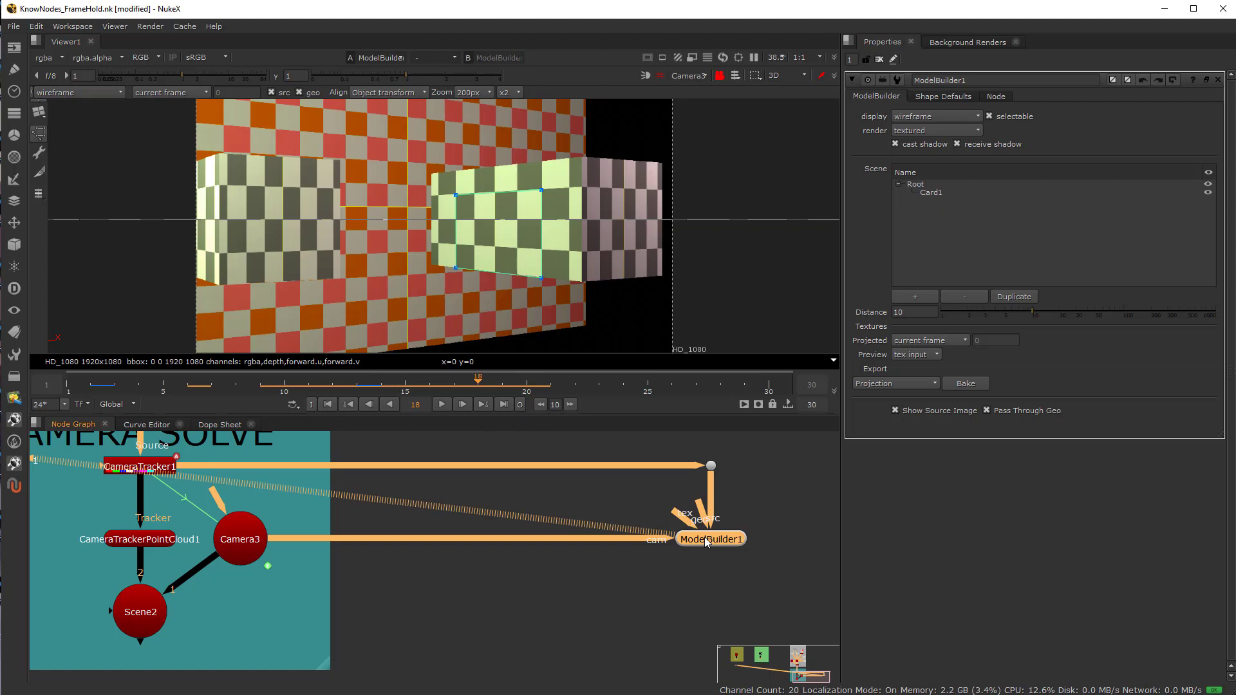
Keep ModelBuilder1's export type as Projection, move to frame 26, and bake the projection setup.
left_click(910, 385)
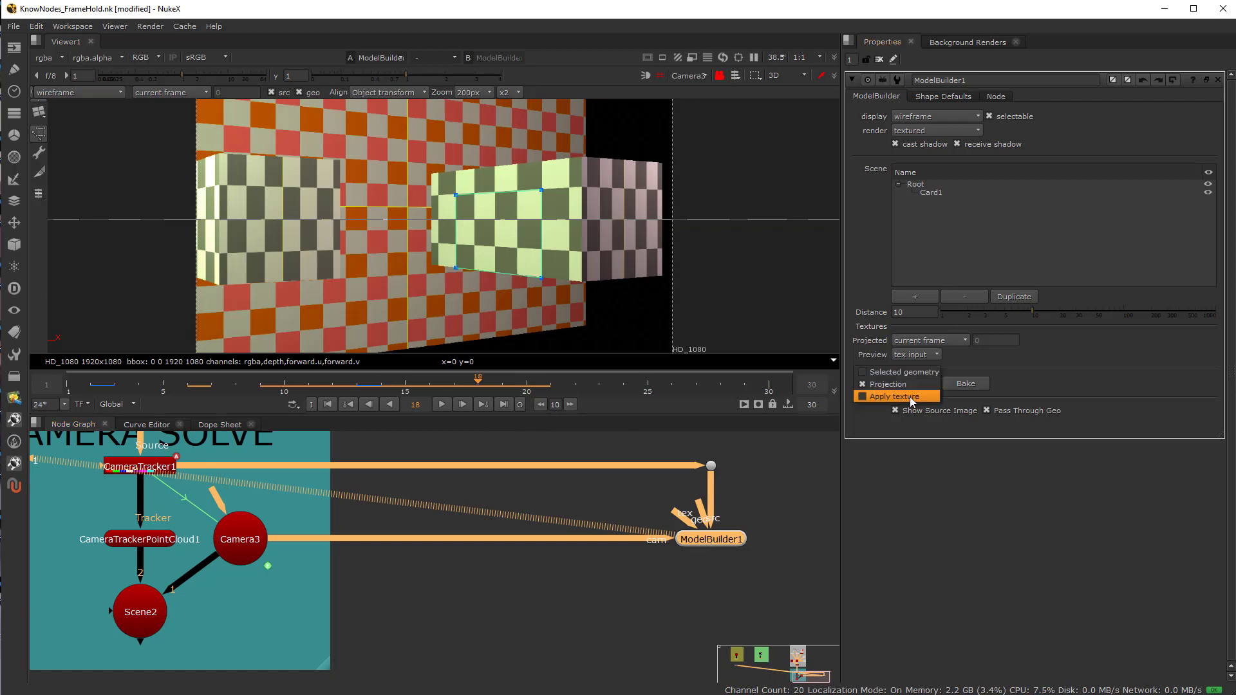
left_click(910, 388)
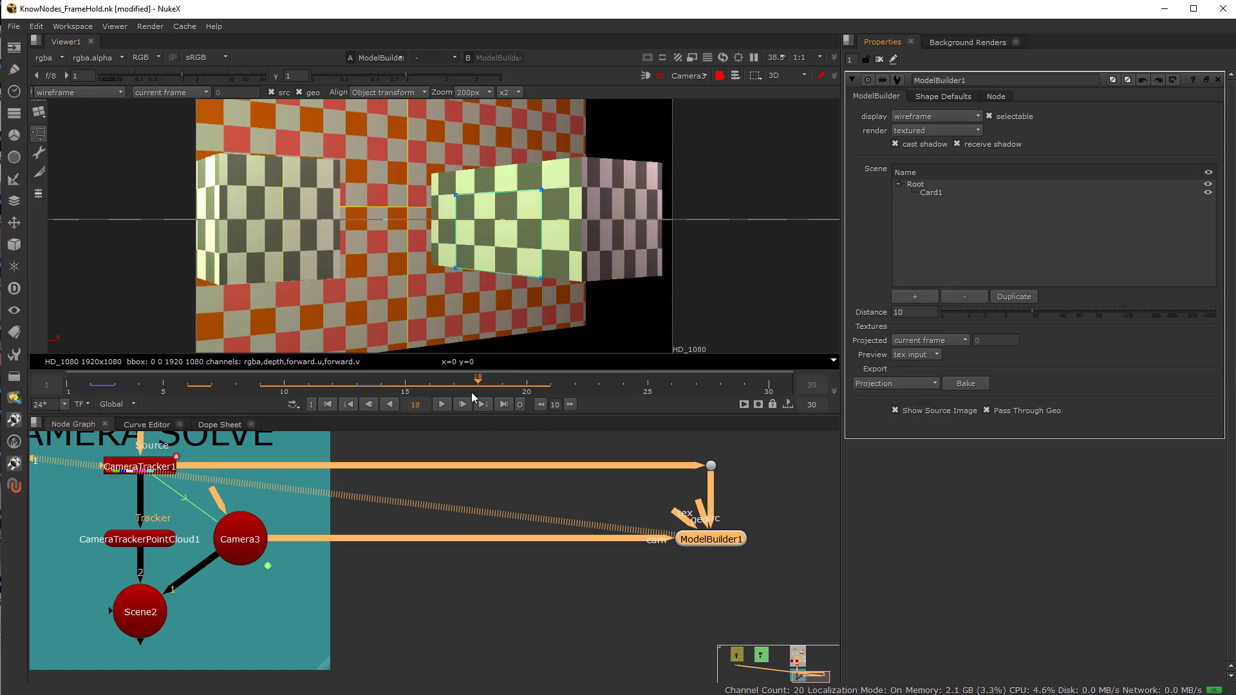
left_click_drag(462, 386, 669, 403)
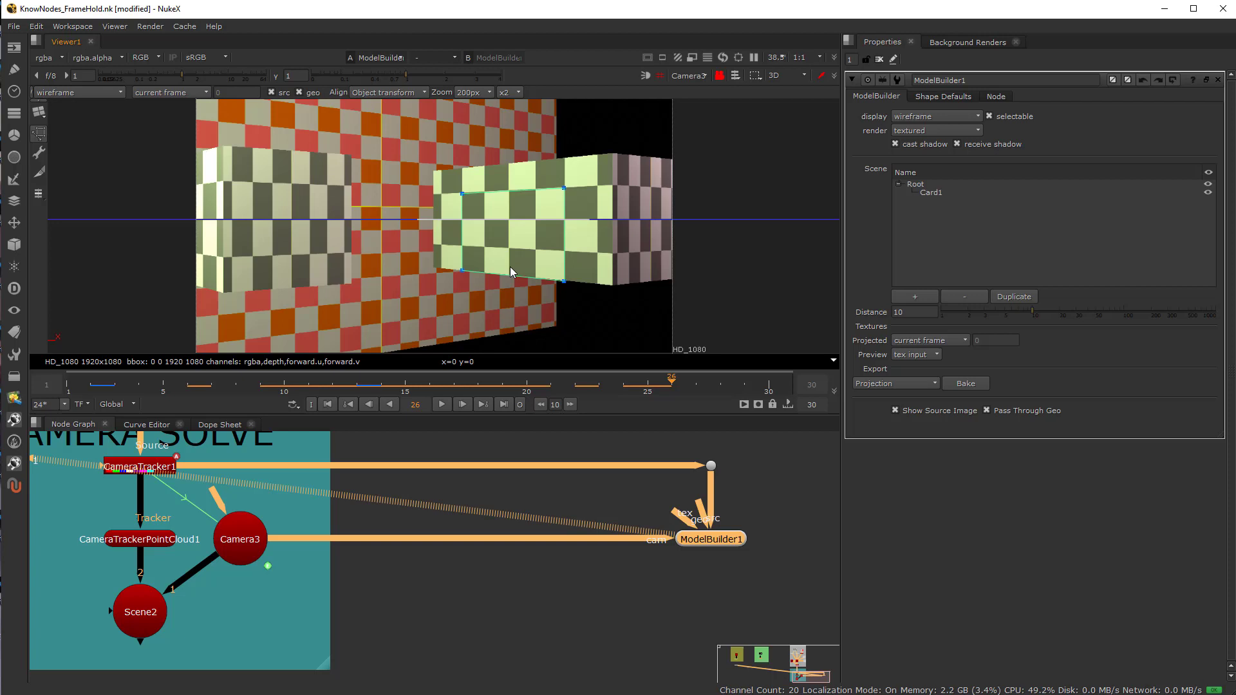
left_click(969, 385)
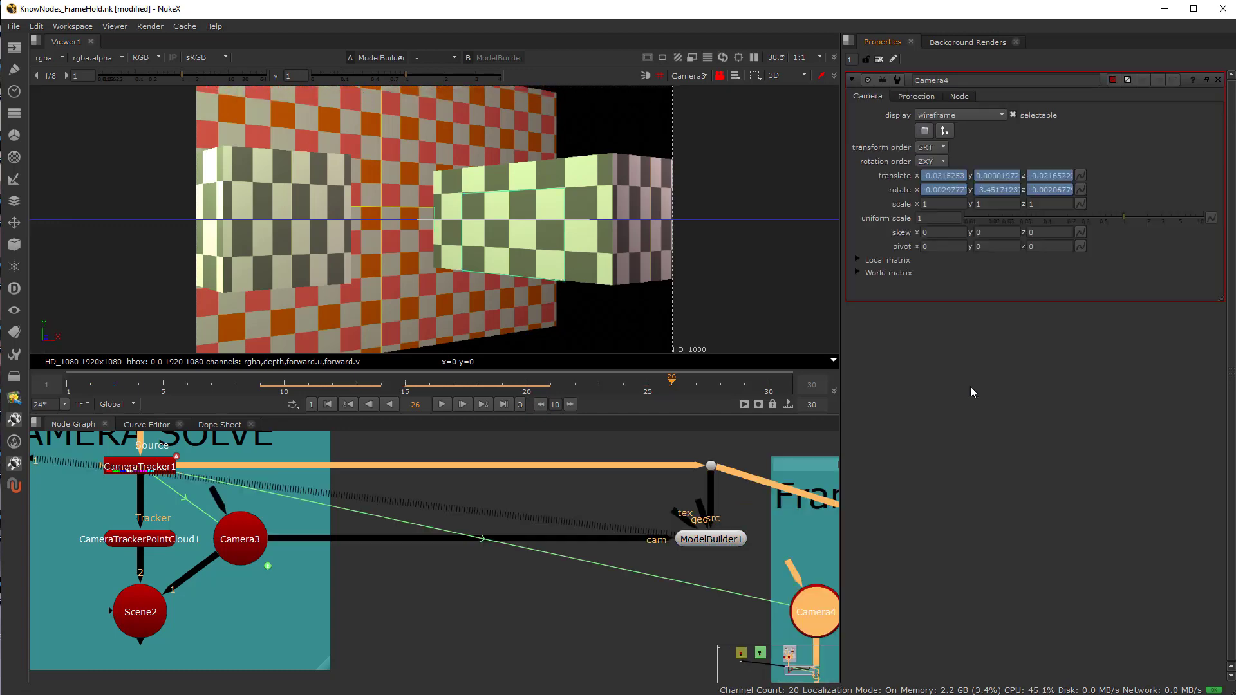
Examine the baked Frame 26 group, from Camera4 and the FrameHold3 nodes down to Project3D1 and ApplyMaterial1.
scroll(644, 497, "down", 5)
middle_click_drag(619, 508, 390, 502)
scroll(542, 493, "up", 3)
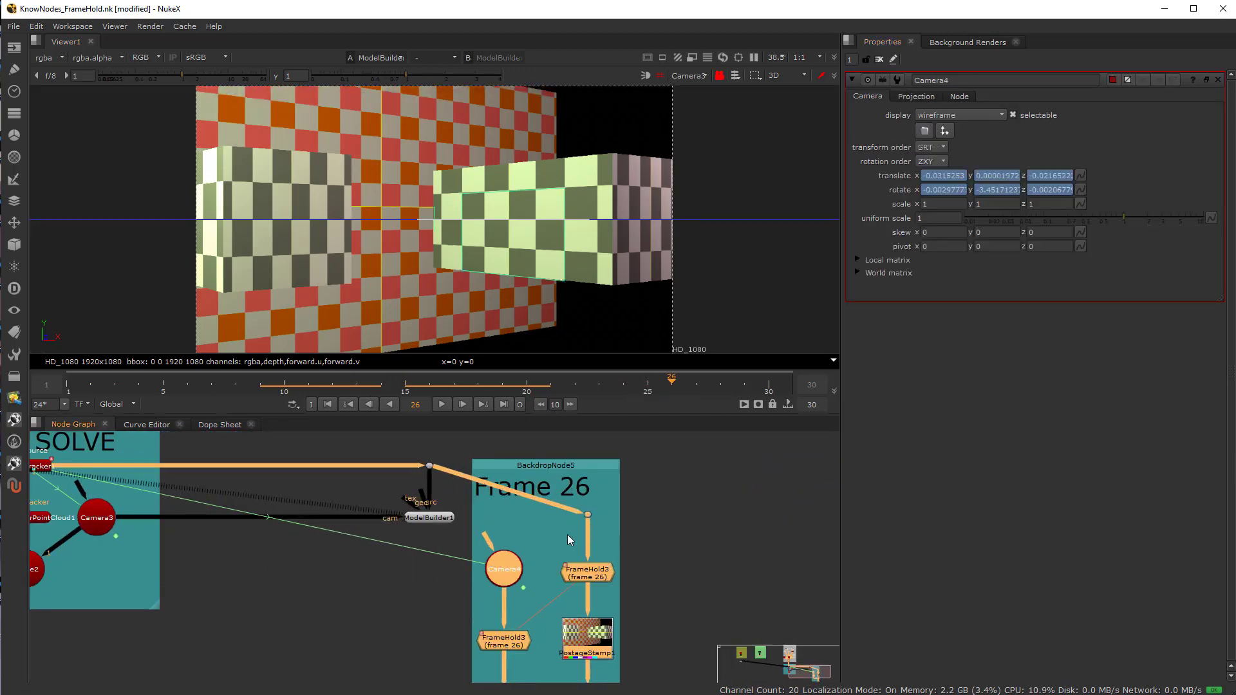
scroll(515, 552, "up", 1)
scroll(544, 557, "down", 3)
middle_click_drag(544, 560, 484, 496)
scroll(483, 506, "up", 3)
scroll(483, 518, "down", 2)
scroll(513, 646, "up", 3)
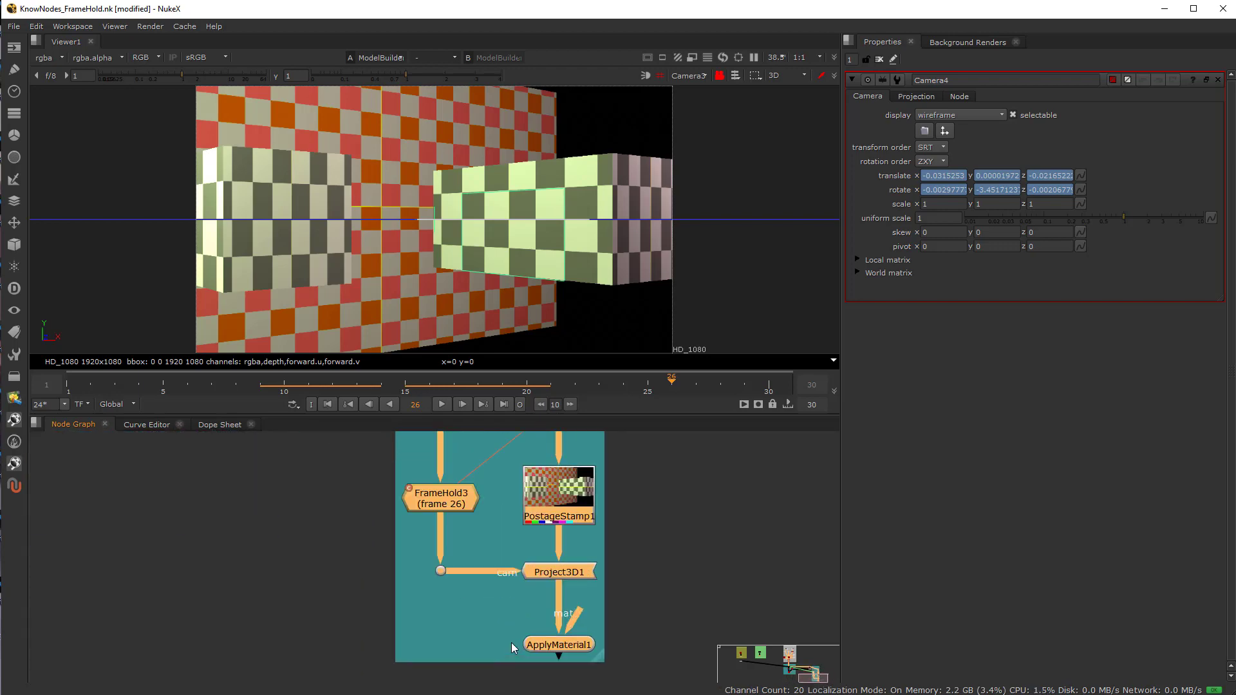
scroll(512, 646, "down", 4)
middle_click_drag(496, 624, 472, 600)
scroll(488, 644, "up", 3)
scroll(524, 520, "down", 3)
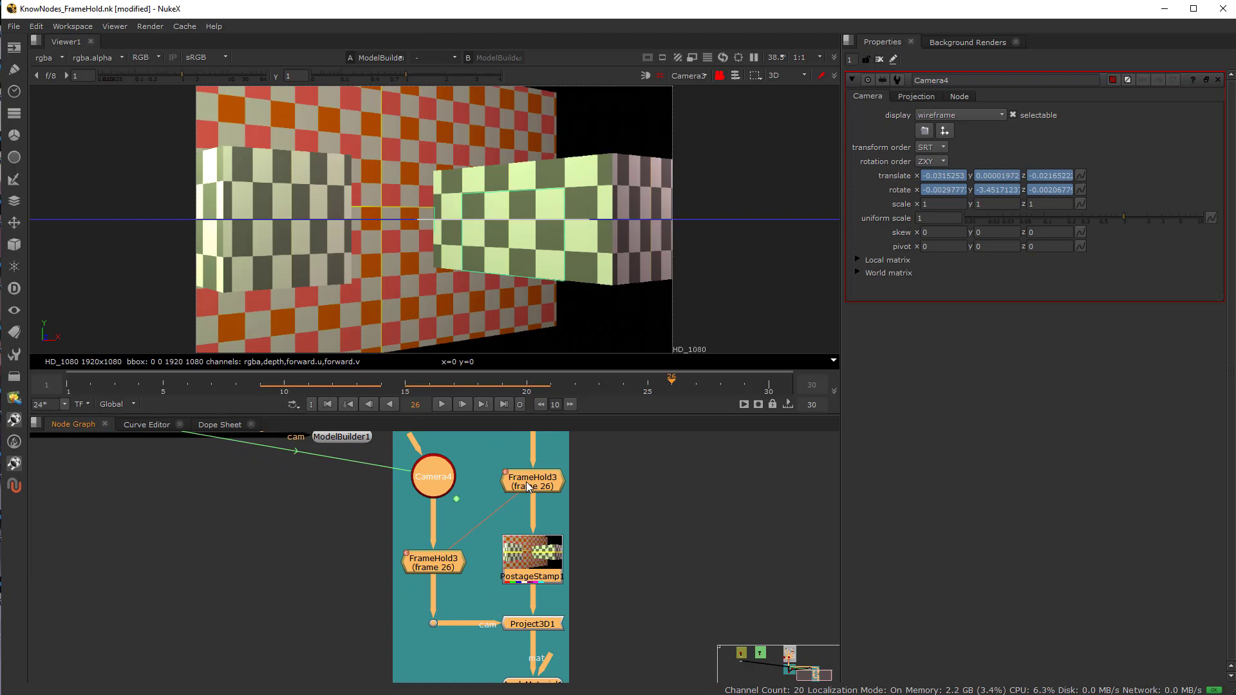
scroll(496, 501, "up", 3)
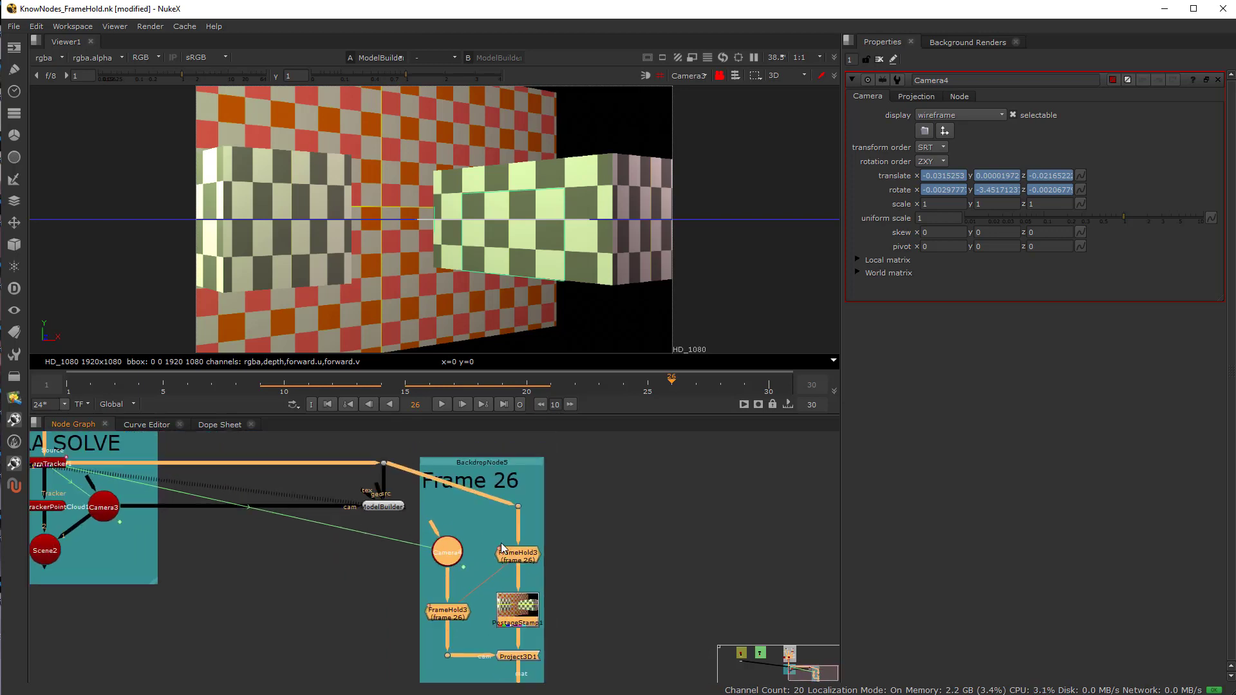
Move PostageStamp1 up just below the plate's FrameHold3 and nudge the FrameHold3 under Camera4 slightly down.
left_click(522, 553)
middle_click_drag(504, 649, 507, 583)
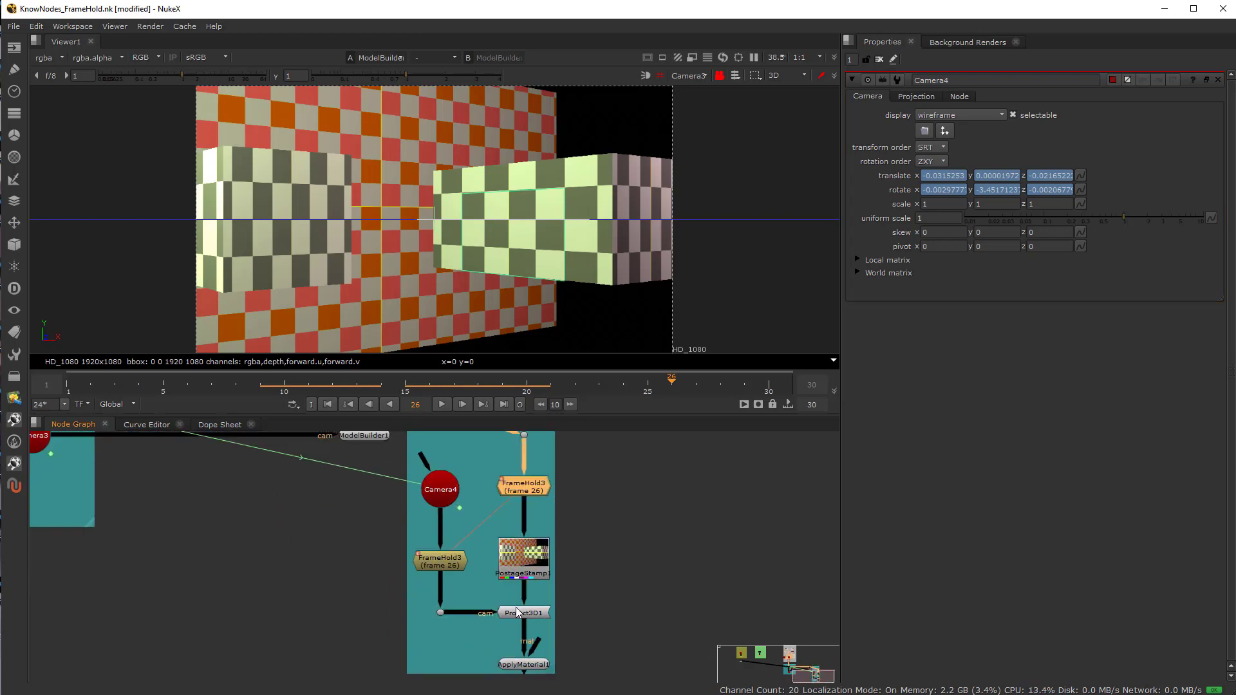
left_click(520, 613)
left_click_drag(526, 572, 523, 524)
scroll(524, 534, "up", 2)
left_click_drag(416, 582, 416, 590)
left_click(518, 533)
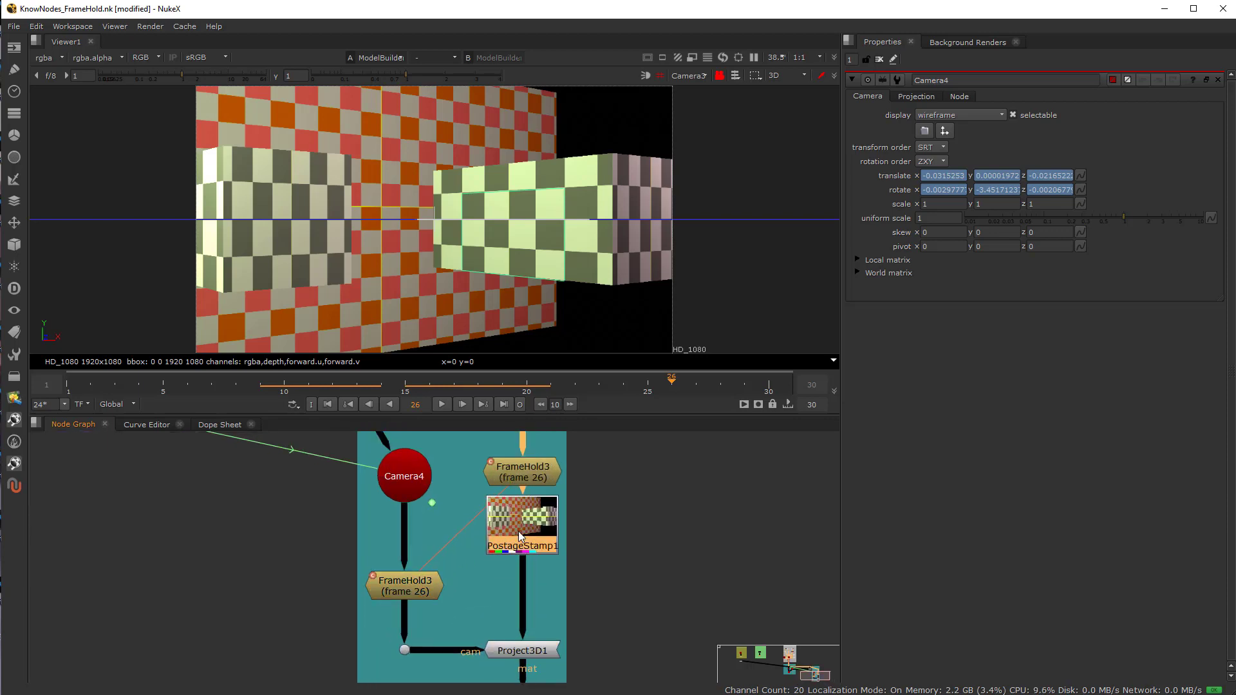
View the held plate at PostageStamp1 while scrubbing back to frame 16, and check it against the FrameHold3 above it and Camera4.
key("1")
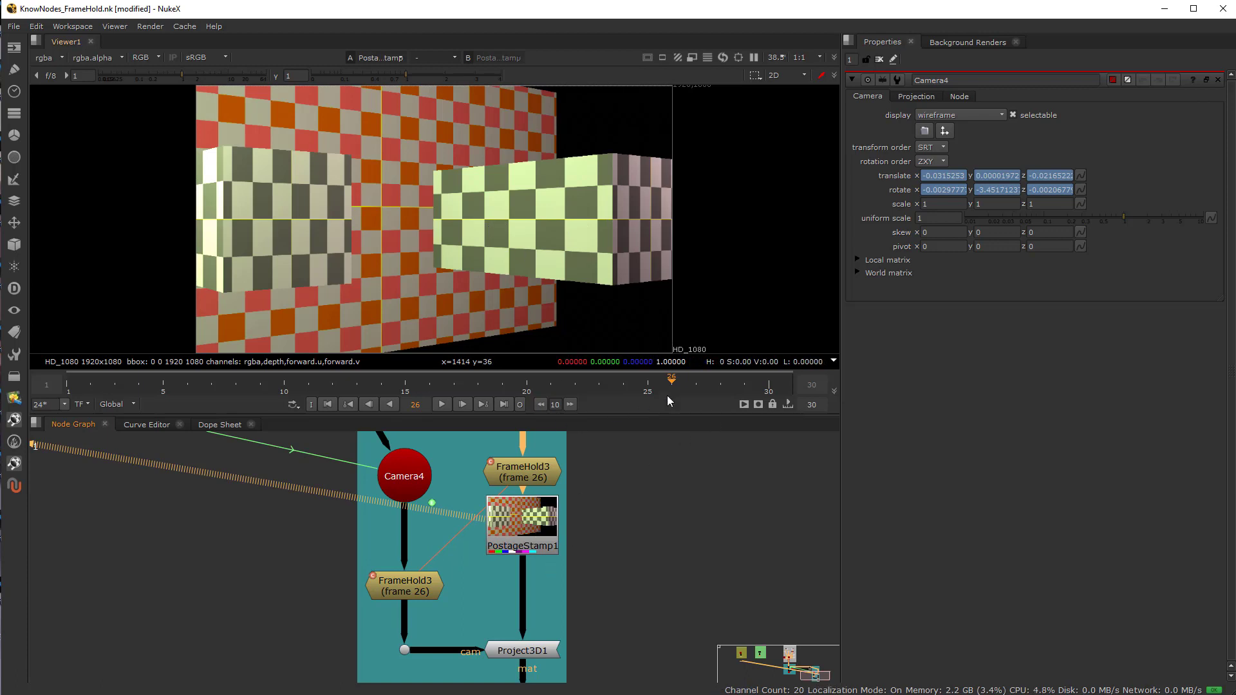
middle_click_drag(529, 484, 541, 538)
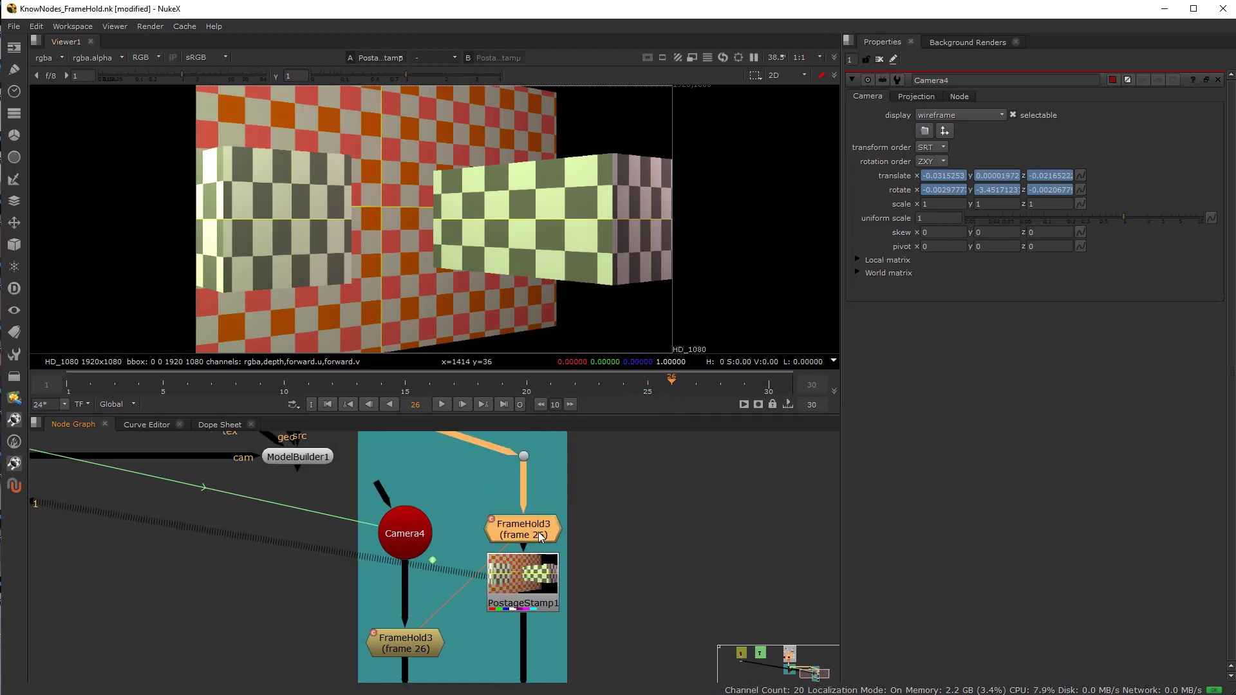
left_click_drag(535, 391, 399, 388)
left_click(539, 532)
key("1")
left_click(539, 602)
key("1")
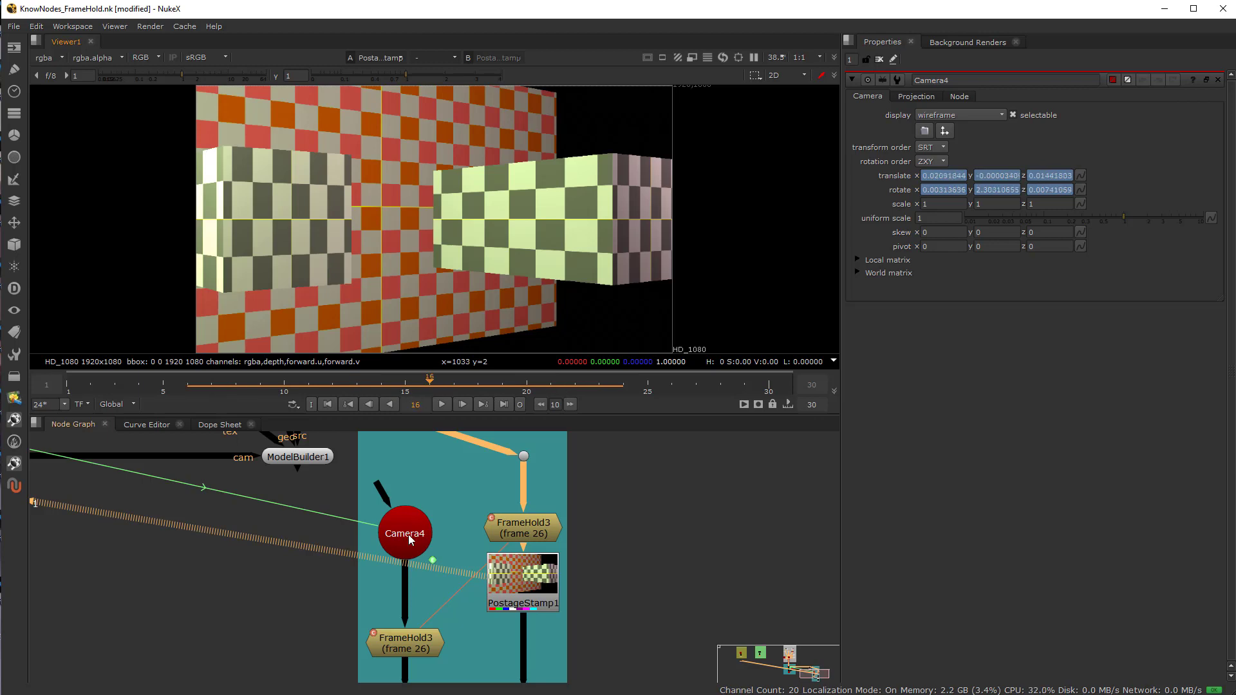
left_click(408, 536)
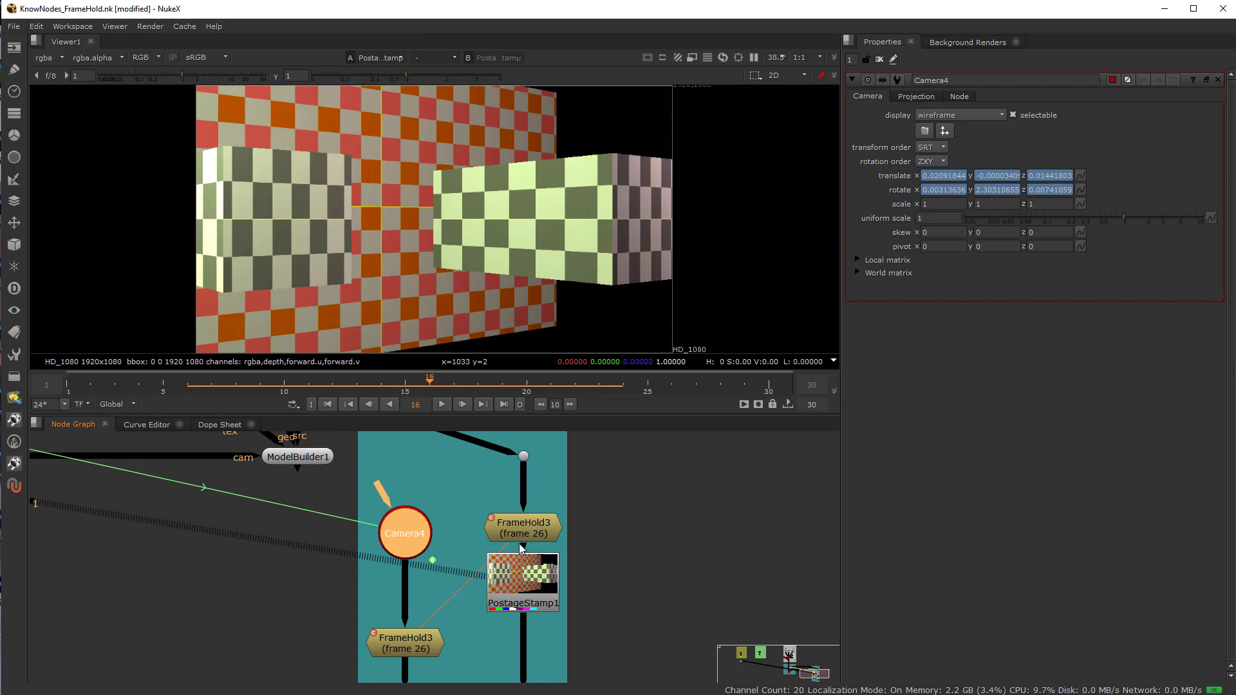
Insert a RotoPaint node between PostageStamp1 and Project3D1 and view its output.
scroll(556, 643, "down", 2)
middle_click_drag(557, 643, 556, 545)
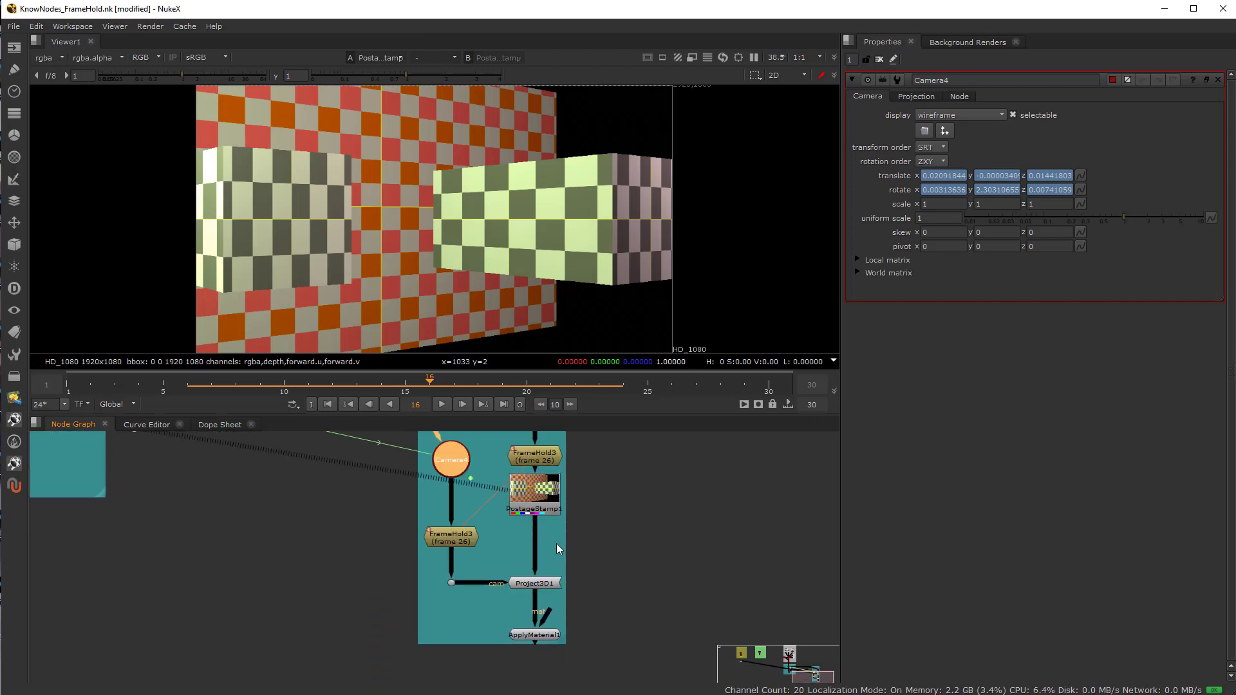
scroll(554, 542, "up", 3)
key("Tab")
type("roto")
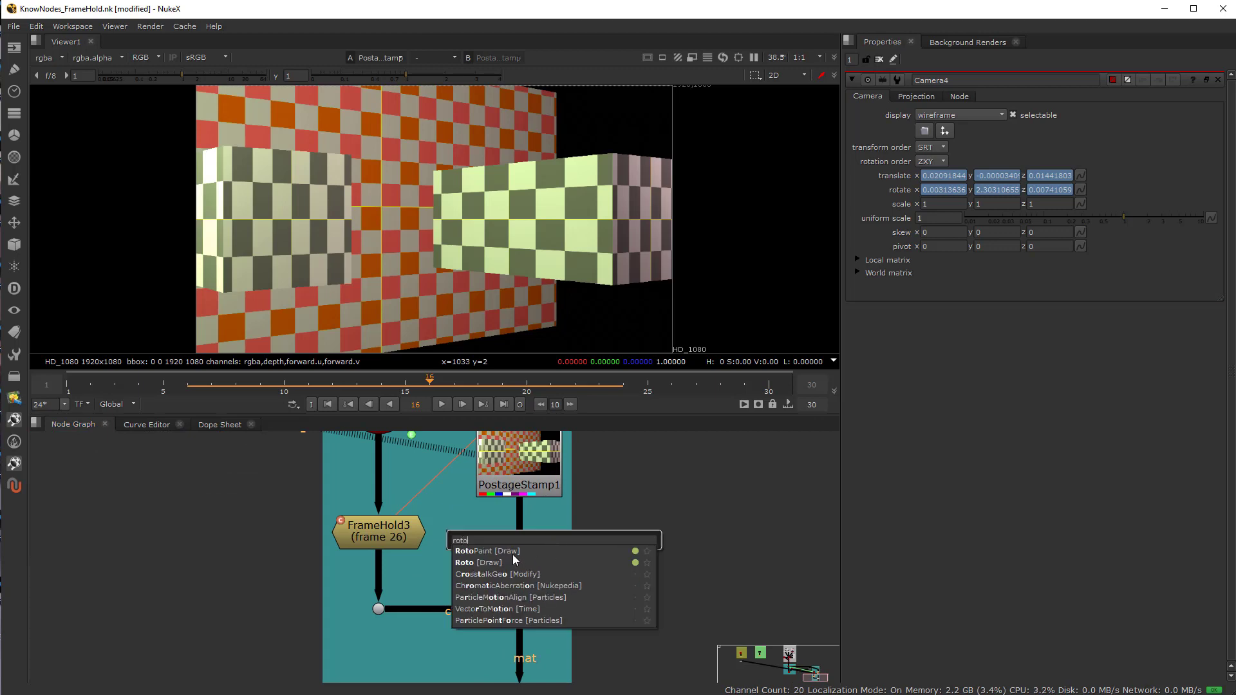
left_click(512, 553)
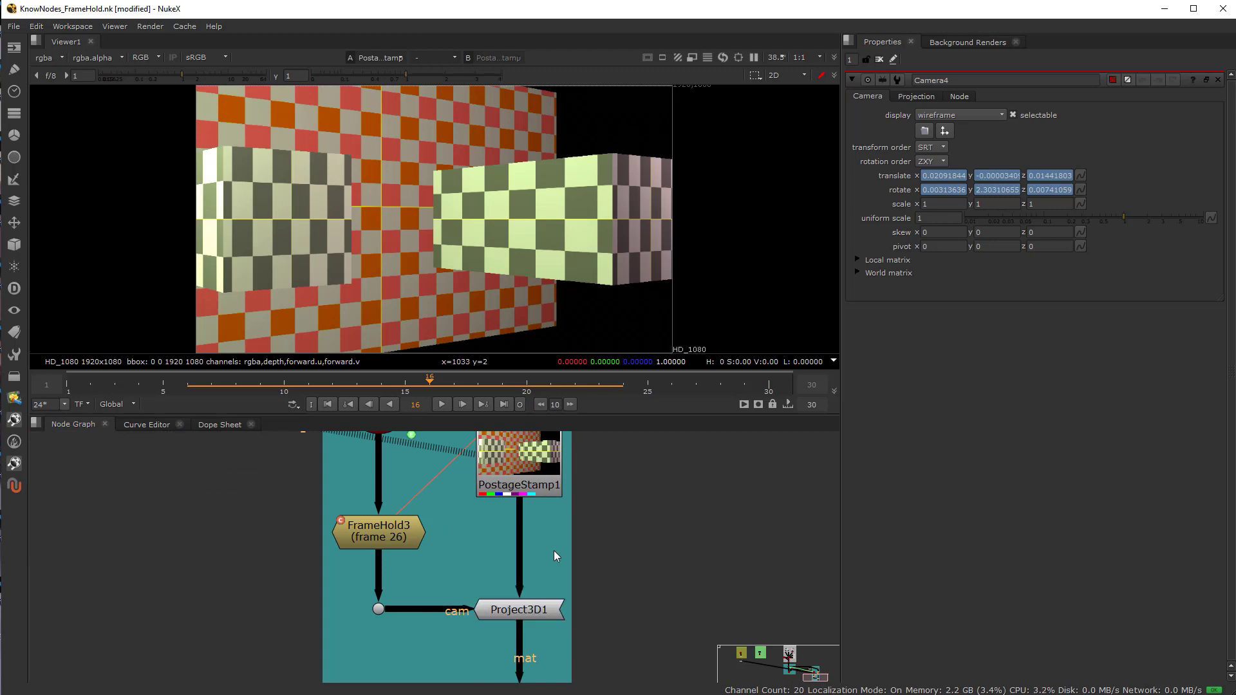
left_click_drag(554, 546, 526, 539)
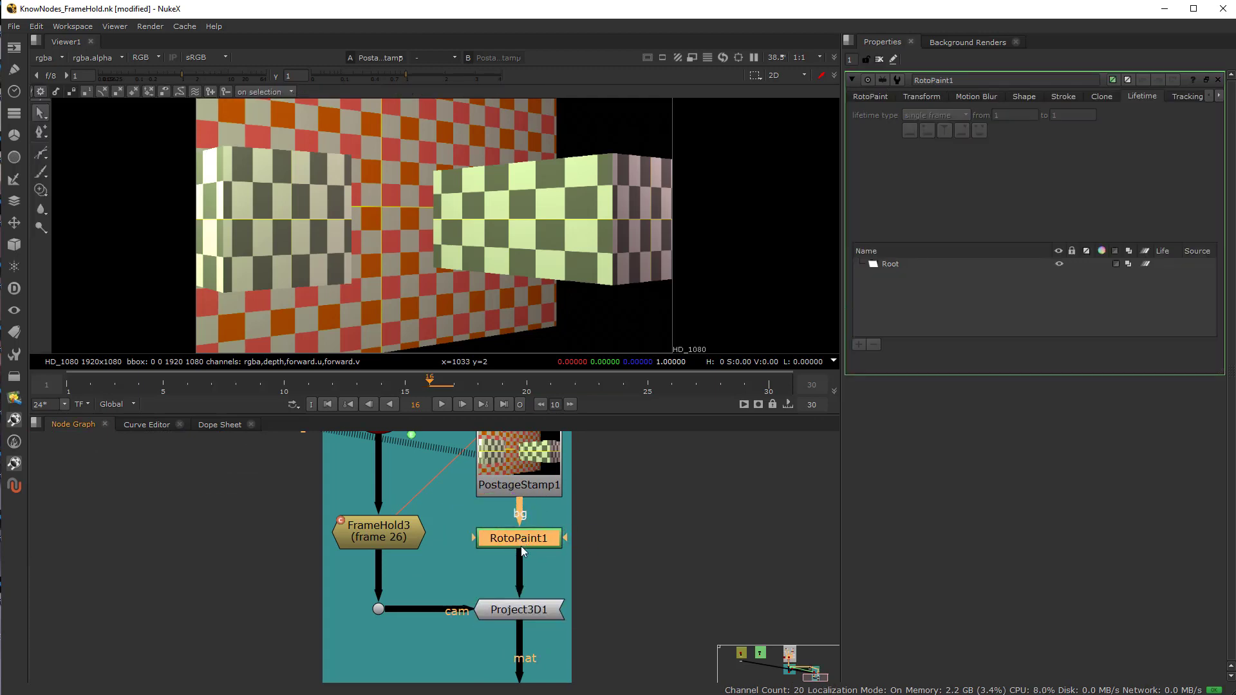
key("1")
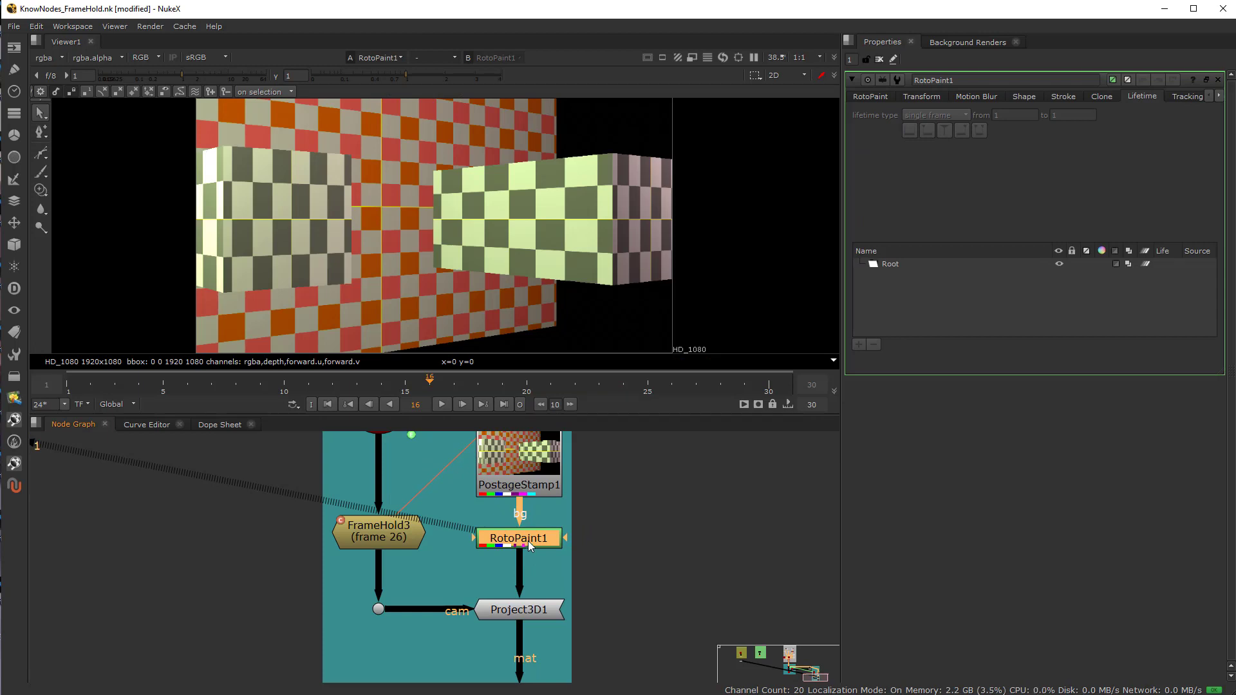
Clone-paint over dark squares on the green checkered face with RotoPaint1, enlarging the brush to 74.5.
scroll(484, 227, "up", 5)
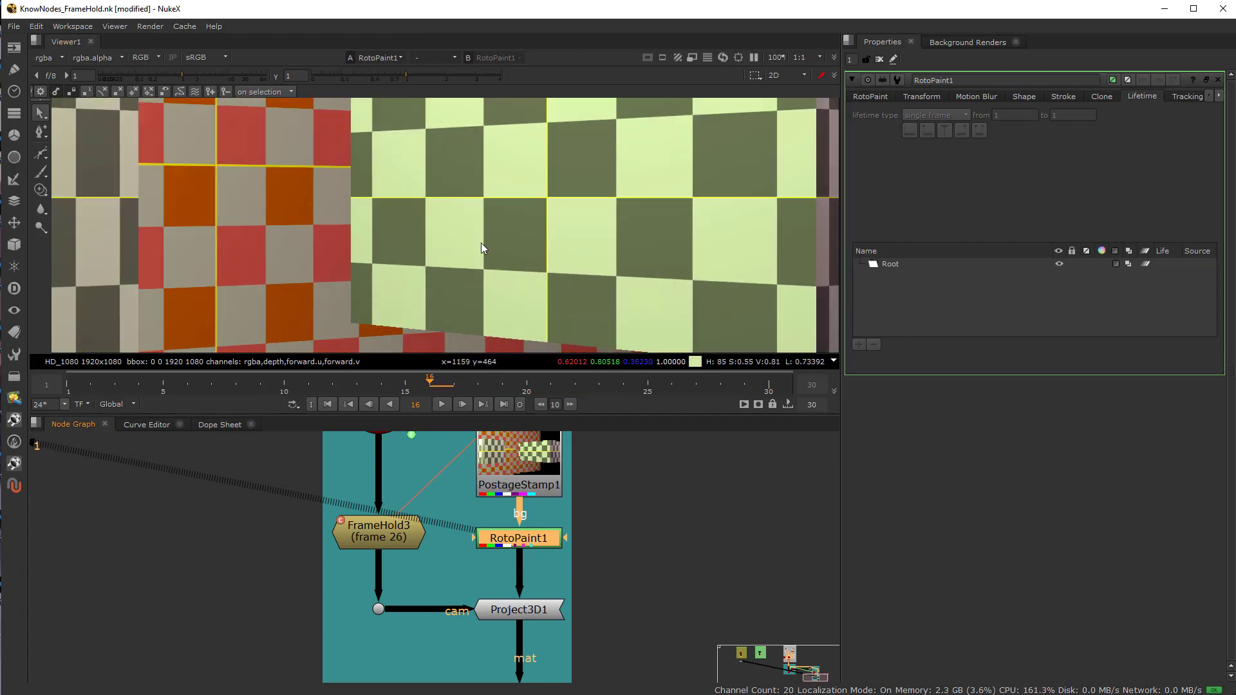
scroll(489, 534, "up", 2)
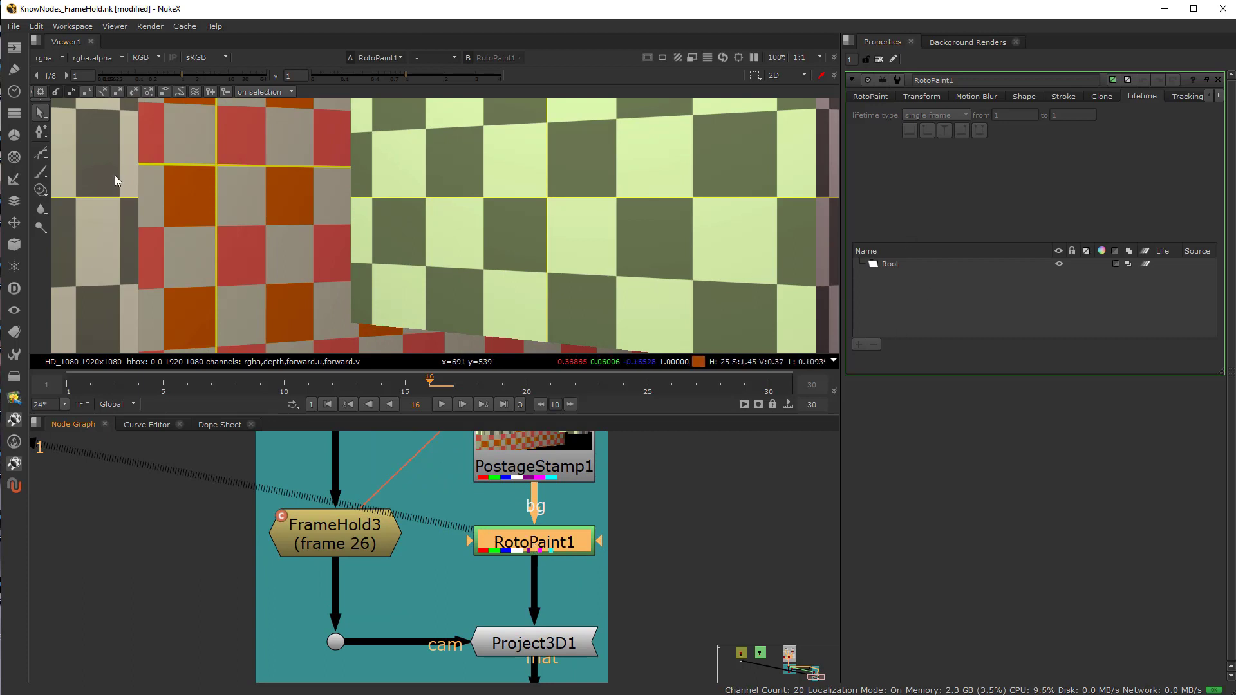
right_click(42, 189)
left_click(77, 189)
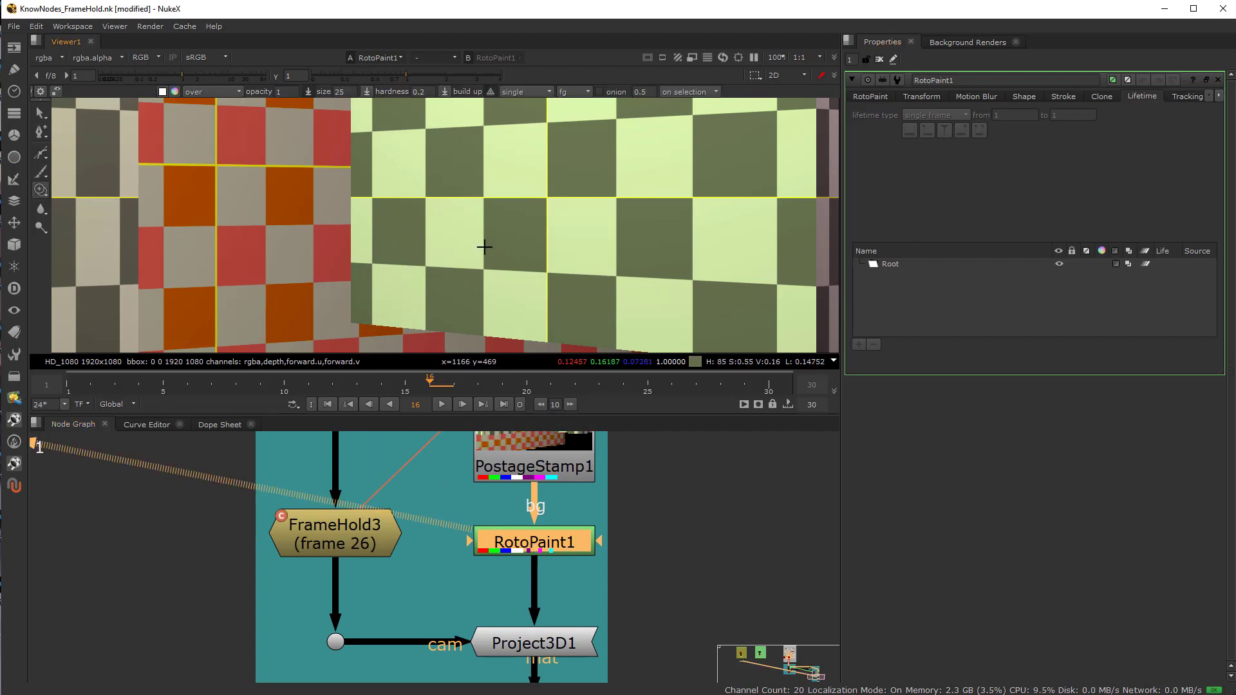
mouse_move(499, 234)
left_mouse_down("ctrl")
mouse_move(504, 223)
mouse_move(475, 233)
mouse_move(488, 184)
left_mouse_up("ctrl")
scroll(491, 241, "up", 4)
left_click_drag(507, 231, 502, 247)
left_click_drag(502, 245, 539, 242, "shift")
mouse_move(539, 241)
left_mouse_down()
mouse_move(529, 215)
mouse_move(534, 255)
mouse_move(495, 256)
mouse_move(523, 222)
mouse_move(513, 243)
mouse_move(553, 228)
mouse_move(552, 293)
mouse_move(544, 281)
left_mouse_up()
scroll(544, 226, "down", 5)
left_click(530, 179, "ctrl")
left_click(608, 260, "ctrl")
mouse_move(475, 195)
left_mouse_down("ctrl")
mouse_move(522, 322)
mouse_move(509, 309)
mouse_move(555, 307)
mouse_move(522, 298)
mouse_move(538, 301)
left_mouse_up("ctrl")
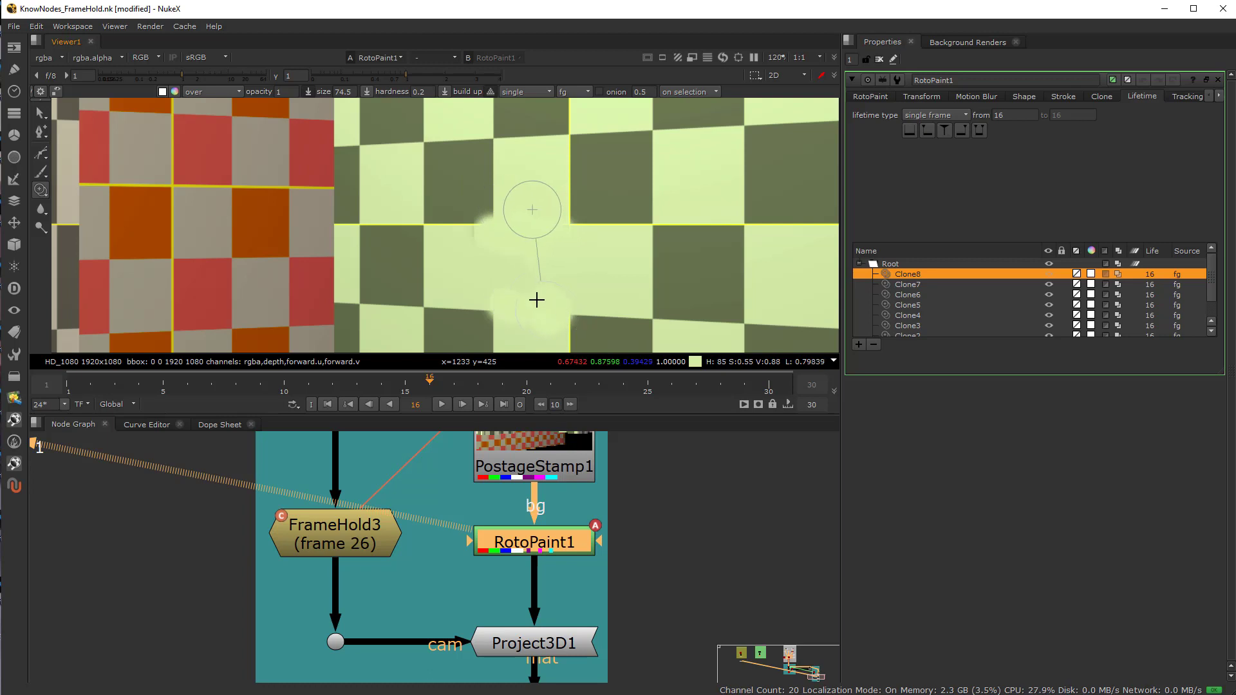
Set the lifetime of all eight clone strokes to all frames and scrub to frame 23 to check the paint.
scroll(508, 273, "down", 4)
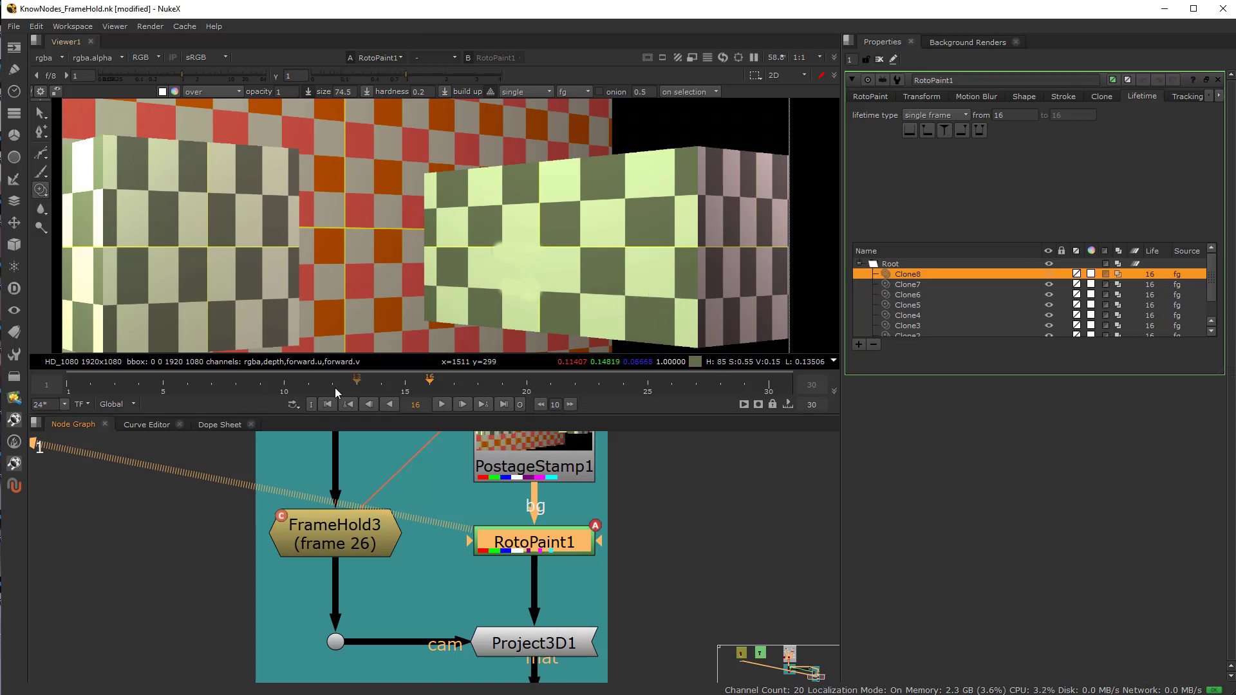
mouse_move(427, 392)
left_mouse_down()
mouse_move(347, 395)
mouse_move(433, 394)
left_mouse_up()
left_click_drag(1213, 283, 1213, 340)
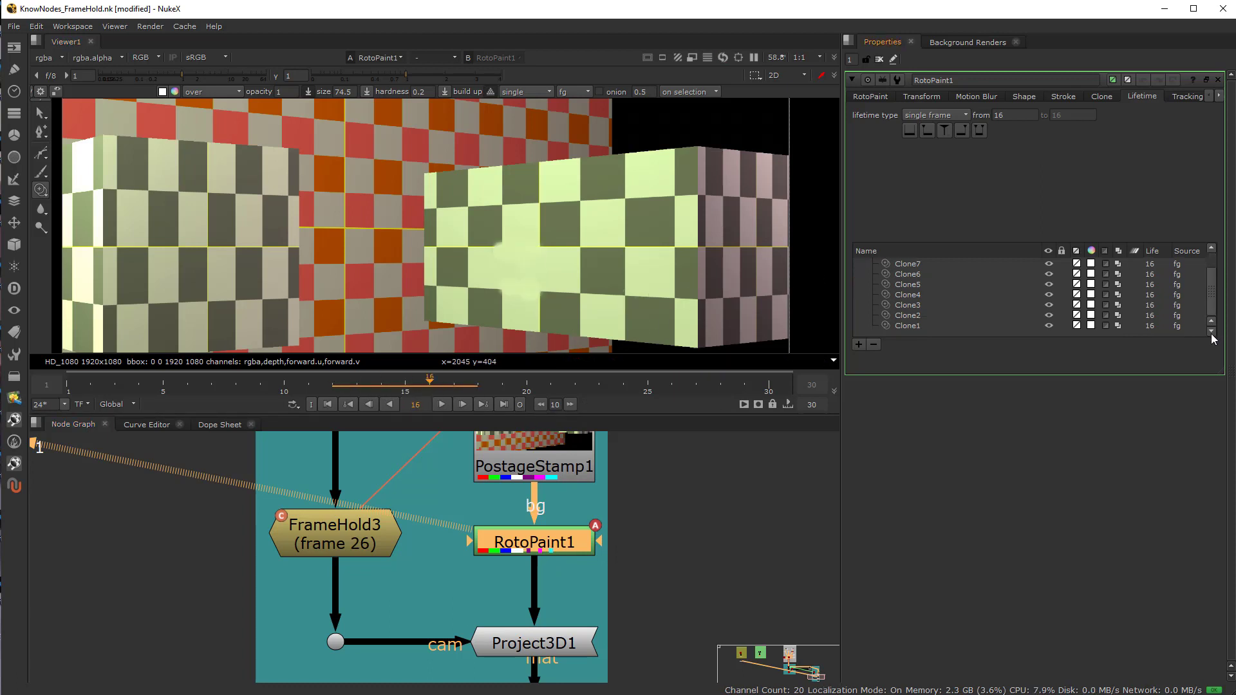
left_click(907, 325, "shift")
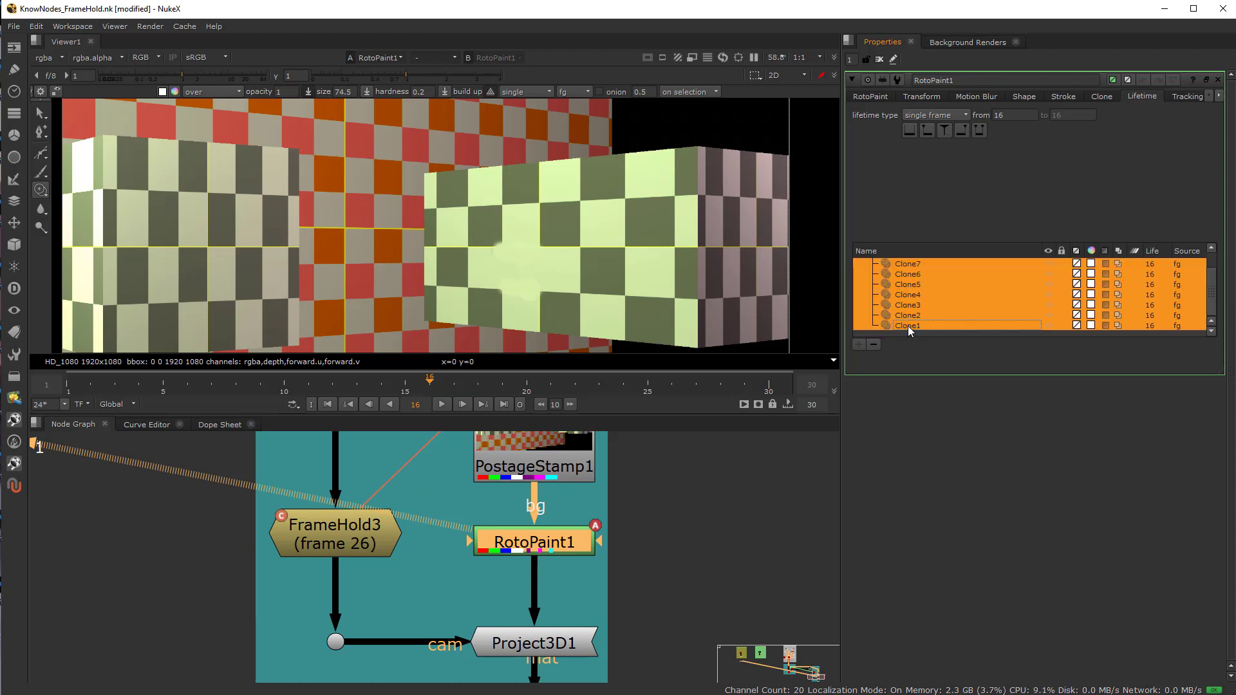
left_click(911, 131)
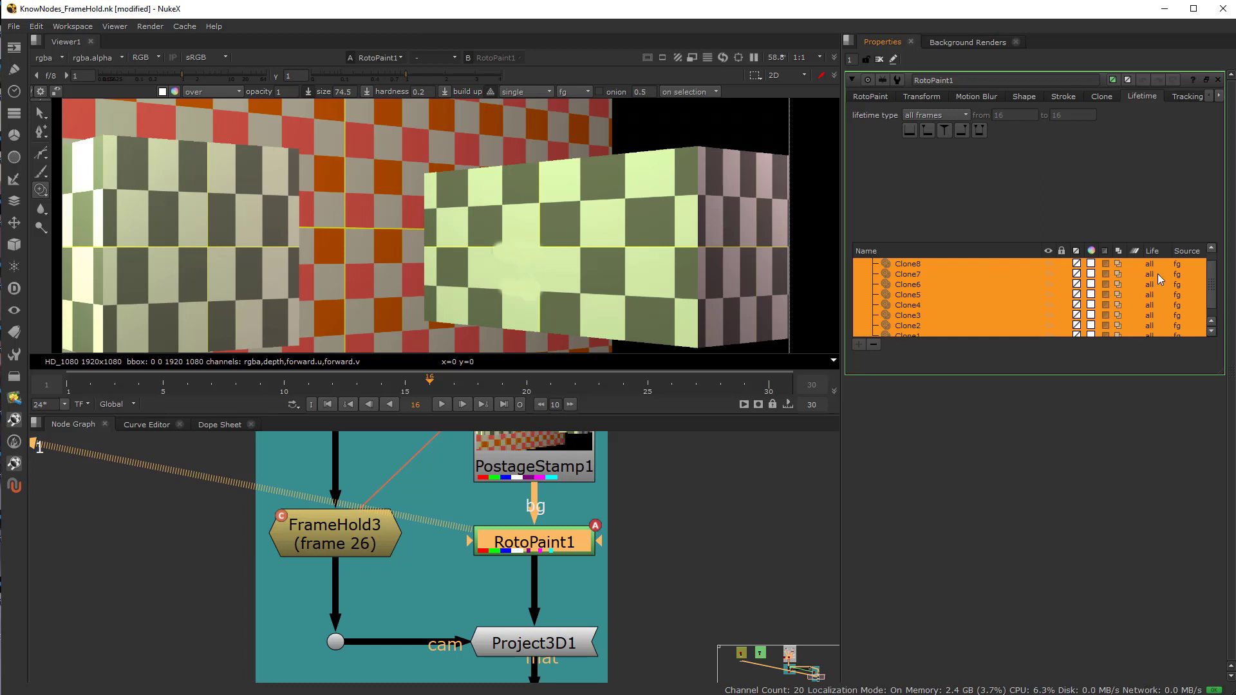
left_click_drag(441, 392, 599, 405)
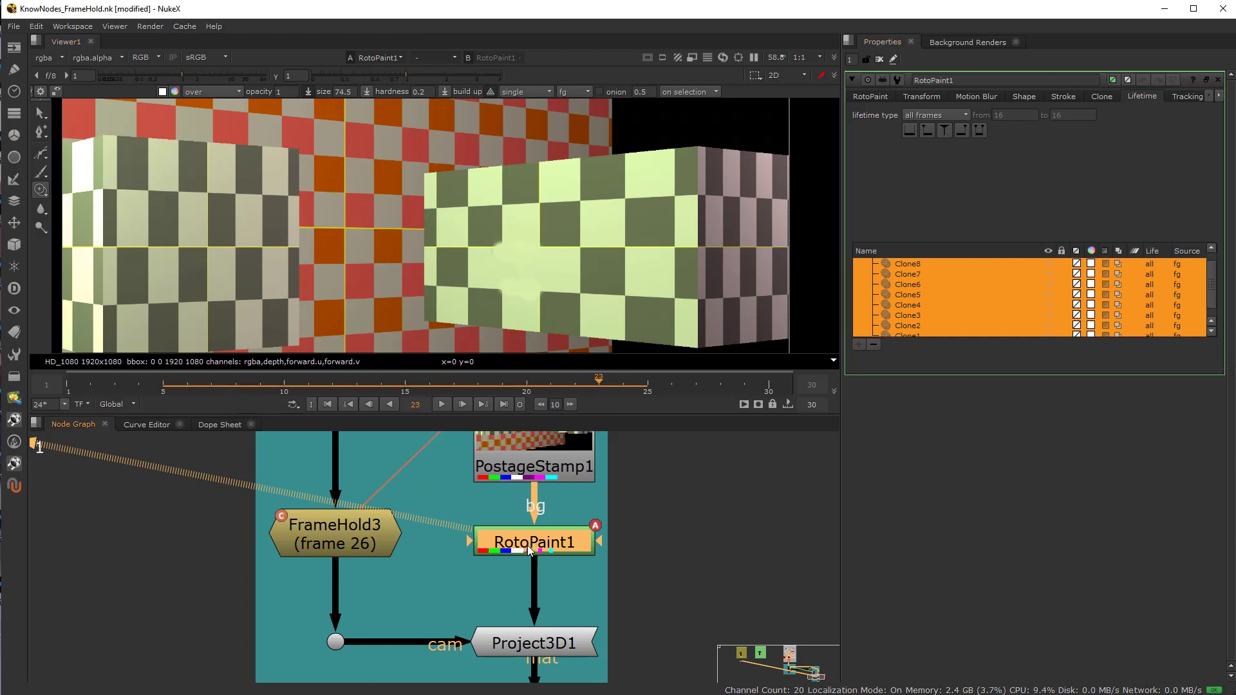
Trace the Frame 26 setup from Camera4 through FrameHold3 and Project3D1 down to ApplyMaterial1.
left_click(555, 562)
scroll(362, 547, "down", 3)
middle_click_drag(361, 547, 386, 616)
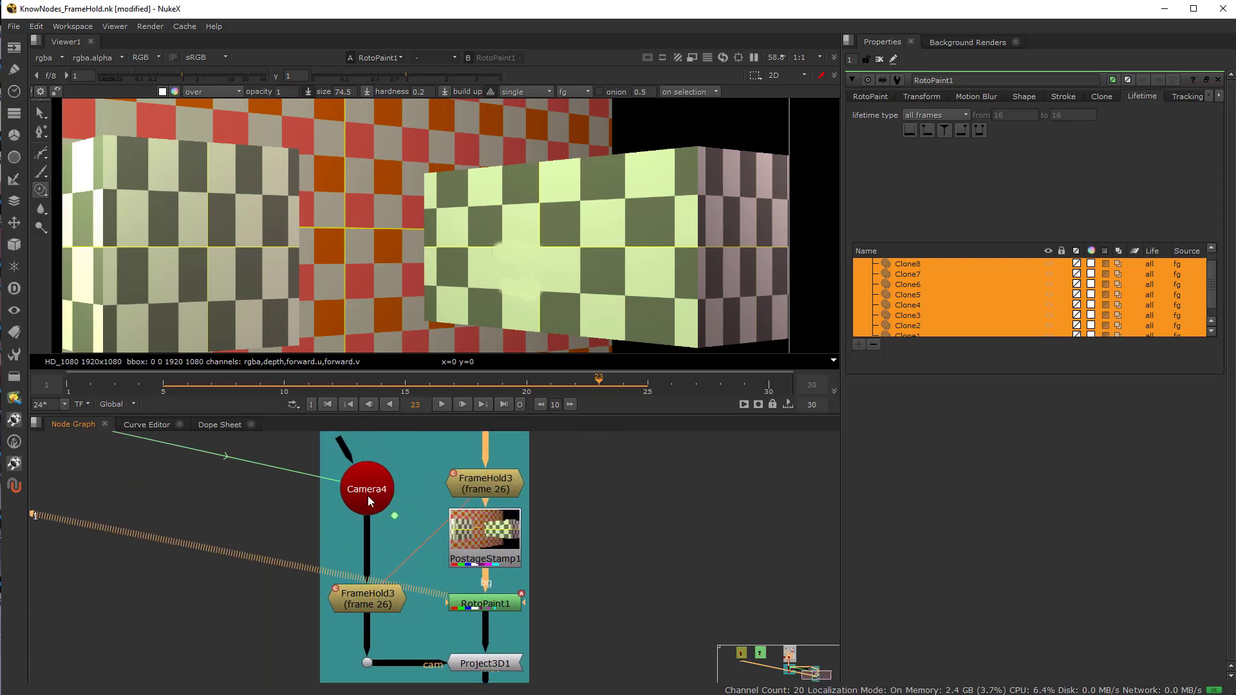
left_click(368, 496)
scroll(428, 632, "down", 4)
scroll(461, 650, "up", 5)
middle_click_drag(461, 650, 476, 579)
left_click(477, 578)
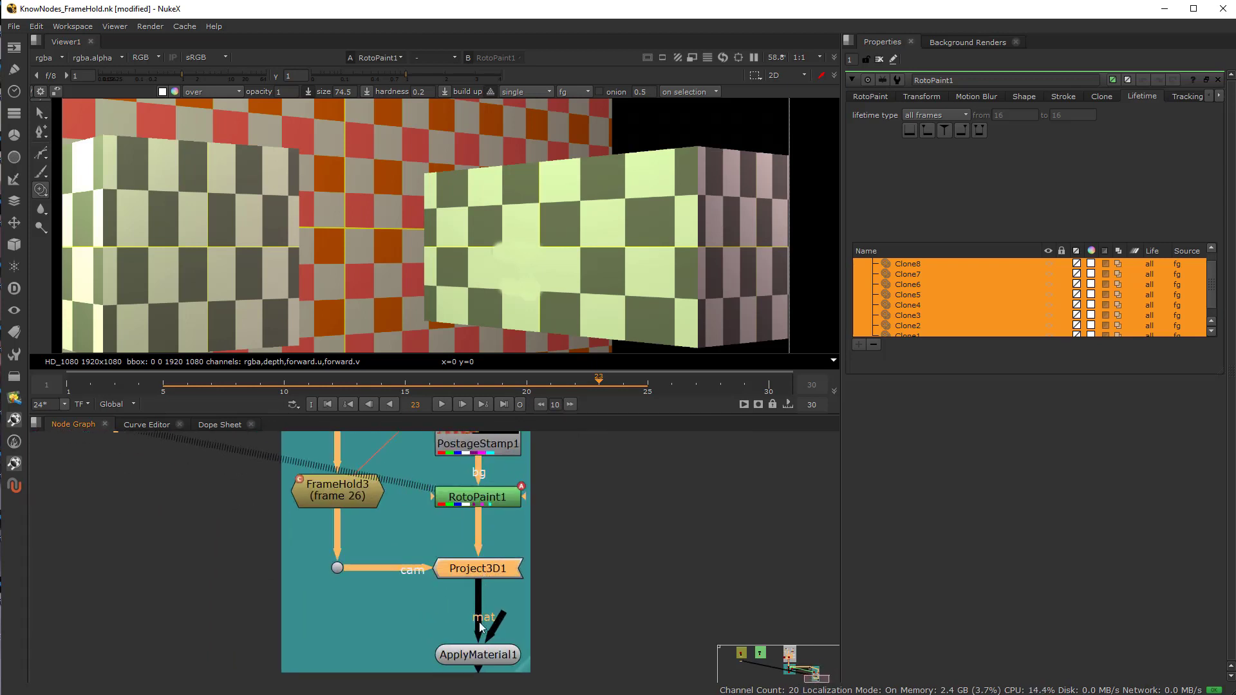
left_click(472, 657)
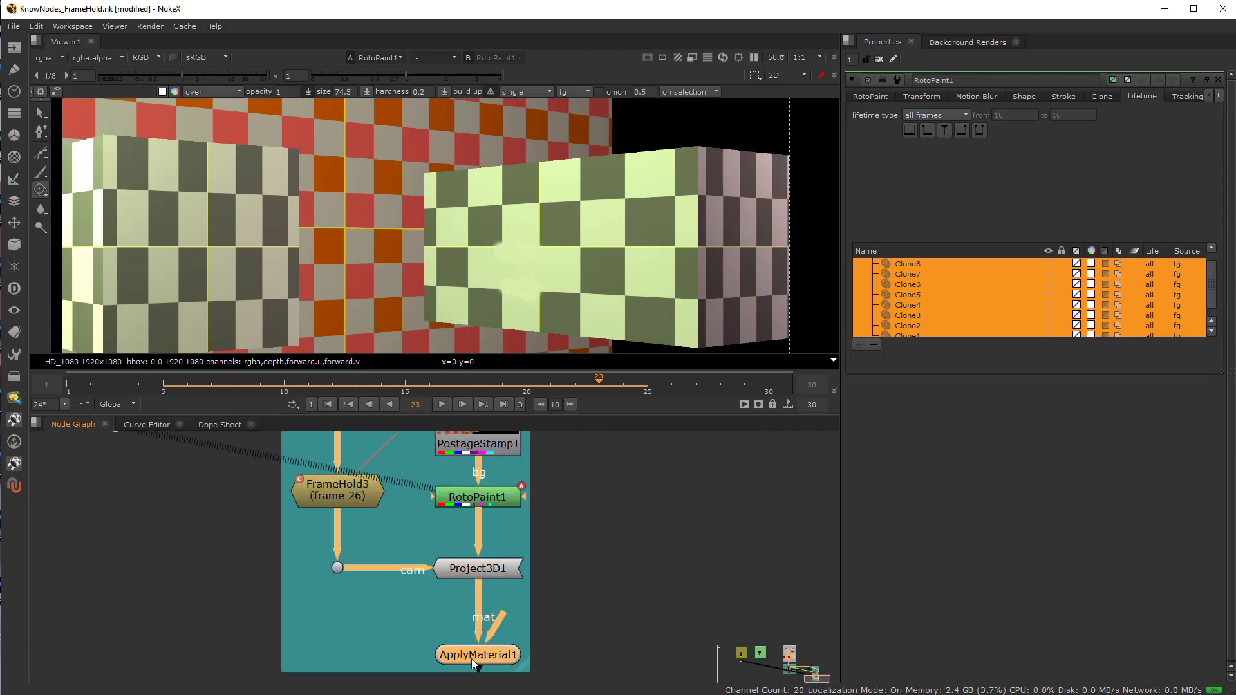
View ModelBuilder1 to examine the card geometry against the moving plate at frame 23.
scroll(424, 648, "down", 4)
middle_click_drag(359, 639, 439, 689)
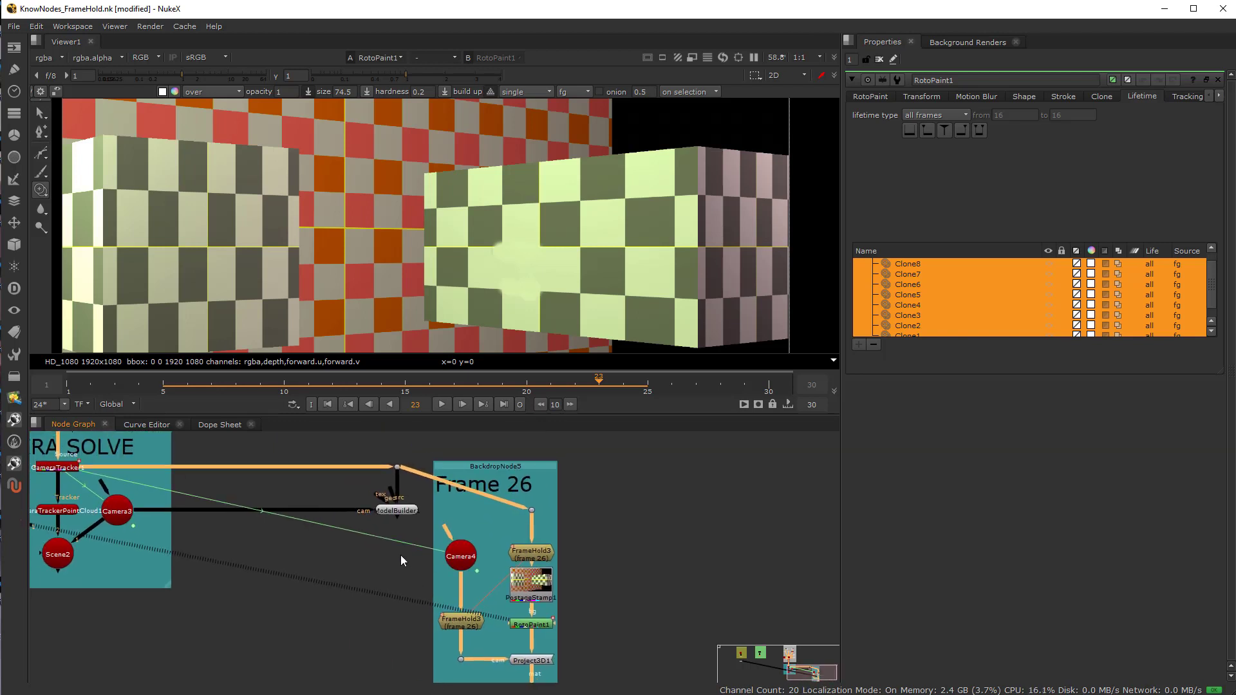
scroll(397, 539, "up", 3)
left_click(396, 488)
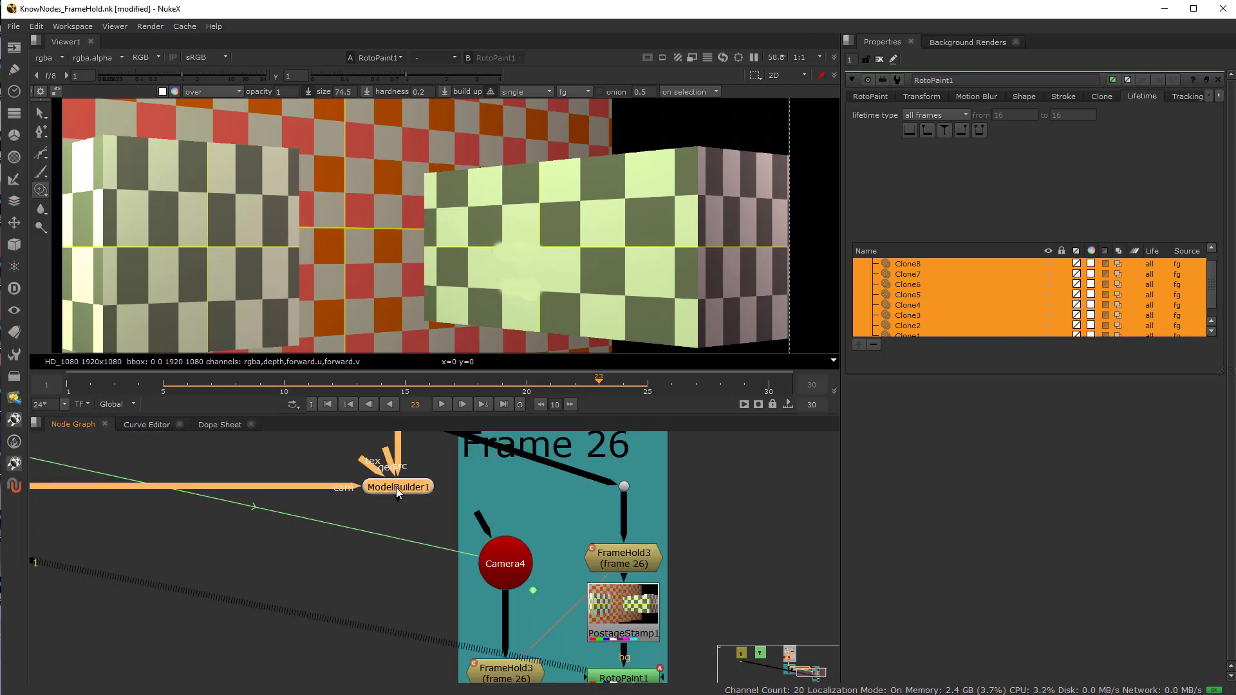
key("1")
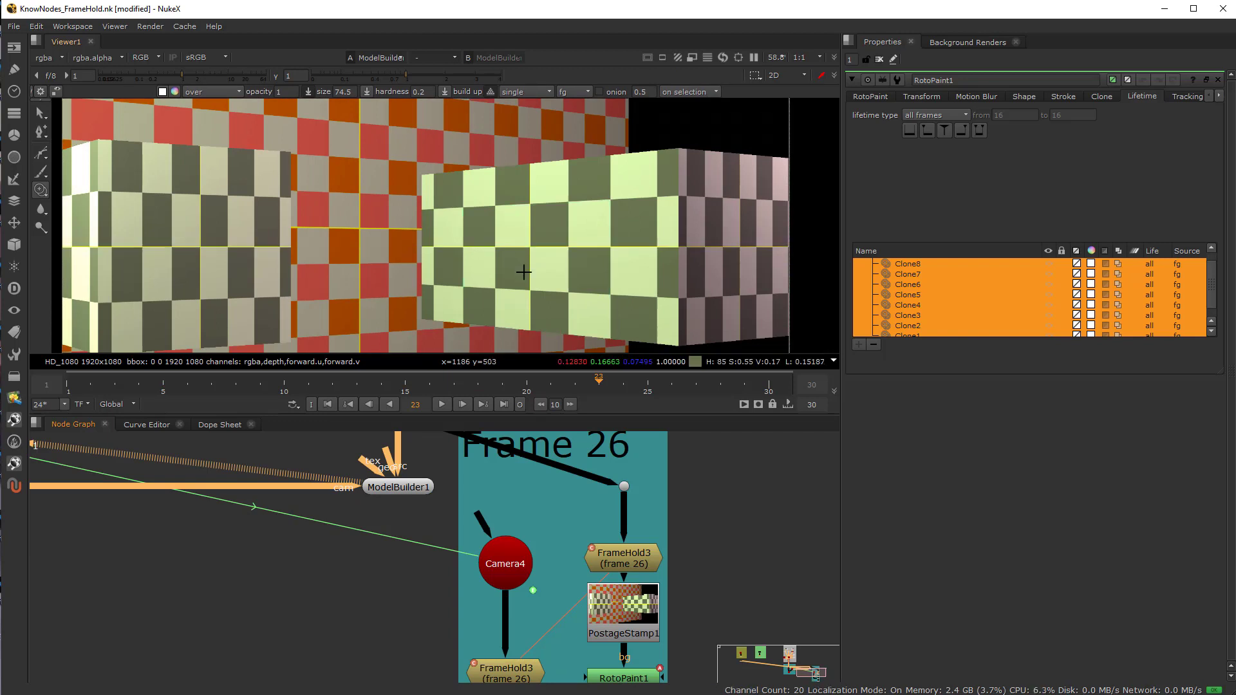
scroll(443, 536, "down", 3)
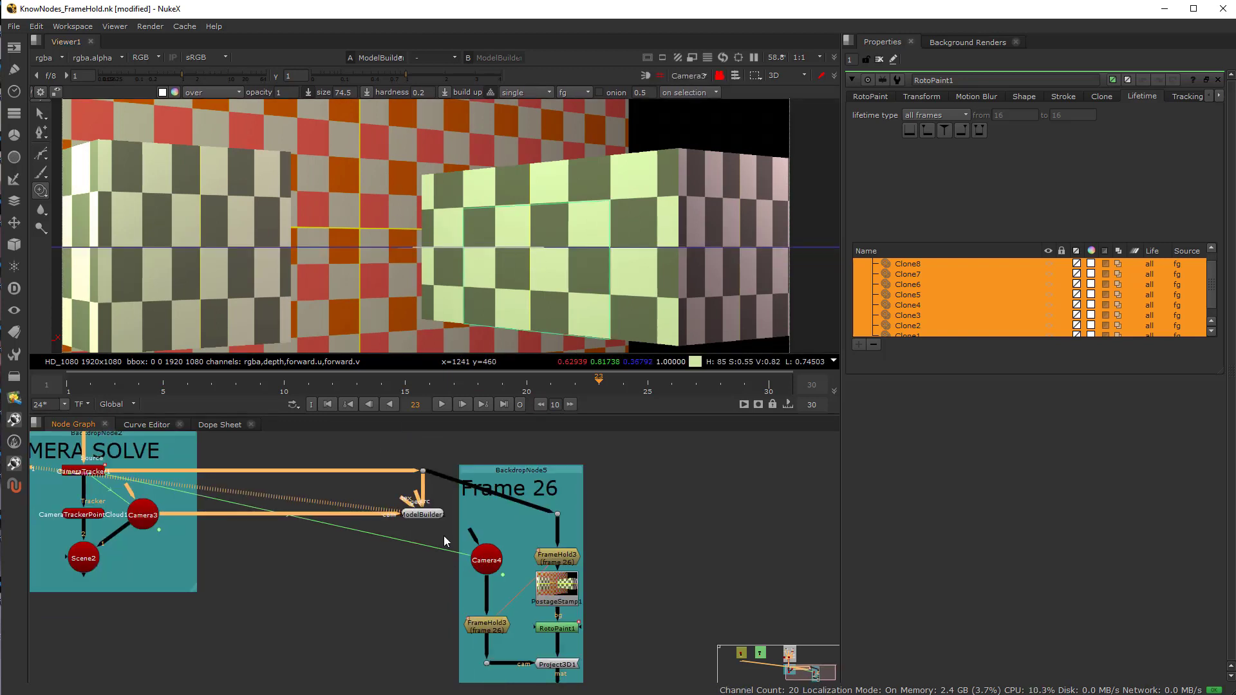
Feed ModelBuilder1's geometry into ApplyMaterial1 through a new Dot placed outside the Frame 26 backdrop, level with ApplyMaterial1.
scroll(488, 644, "up", 2)
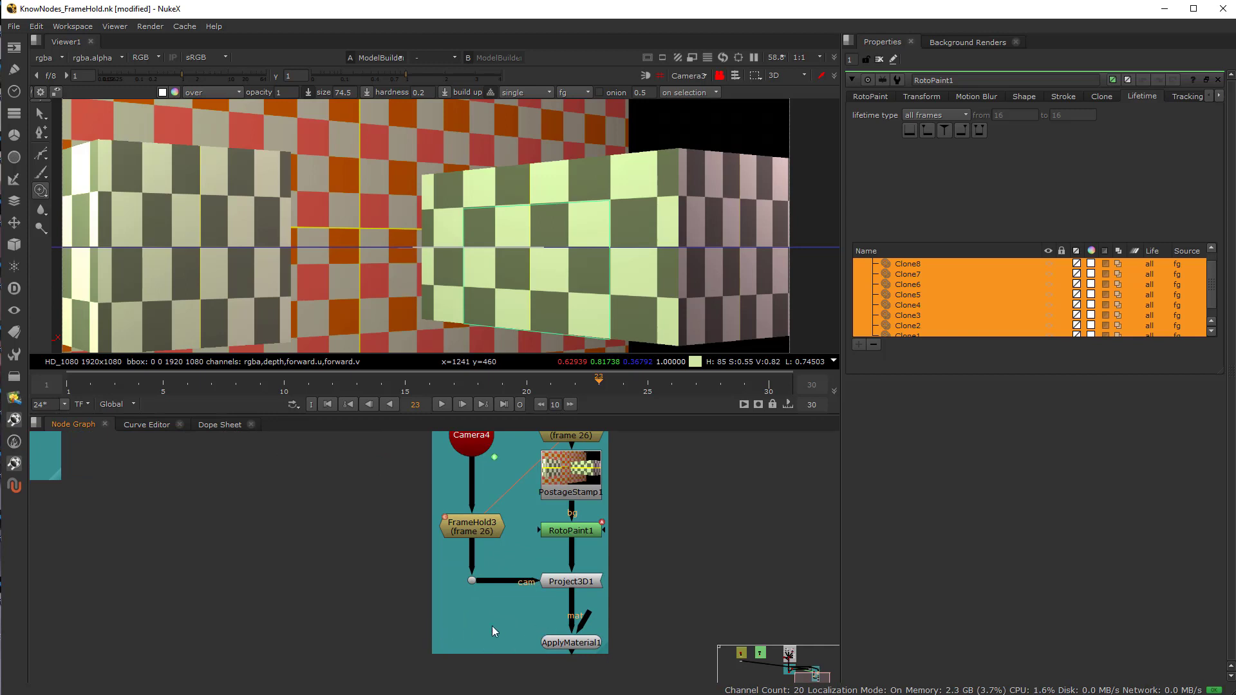
scroll(492, 627, "down", 1)
key("period")
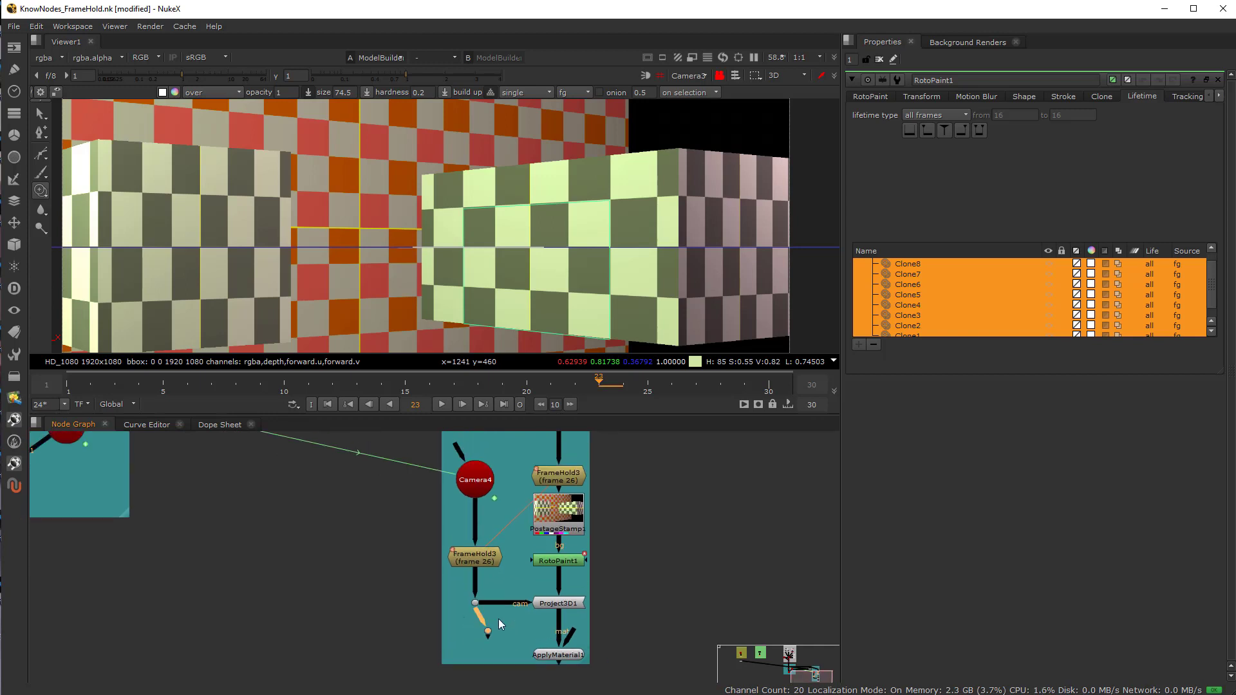
scroll(480, 618, "down", 3)
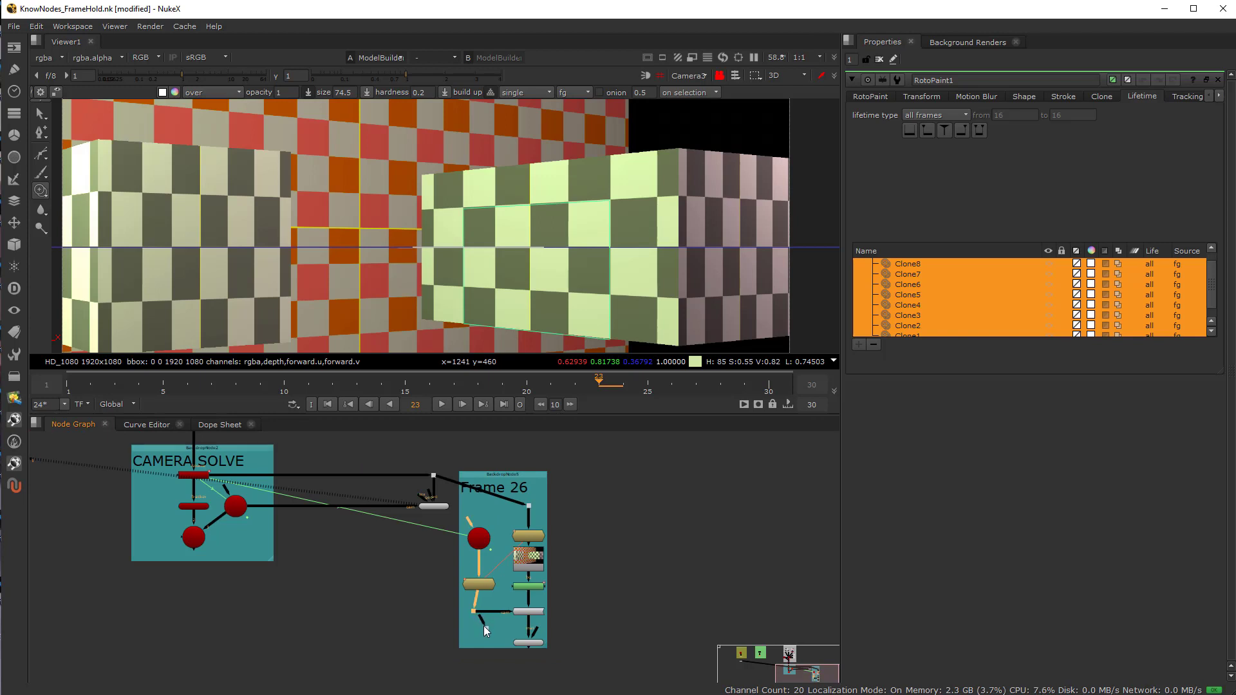
left_click_drag(481, 620, 435, 508)
scroll(489, 635, "up", 4)
left_click_drag(485, 623, 355, 650)
left_click_drag(602, 619, 358, 651)
View ApplyMaterial1, open its properties, and set its render mode to textured.
left_click(571, 651)
key("1")
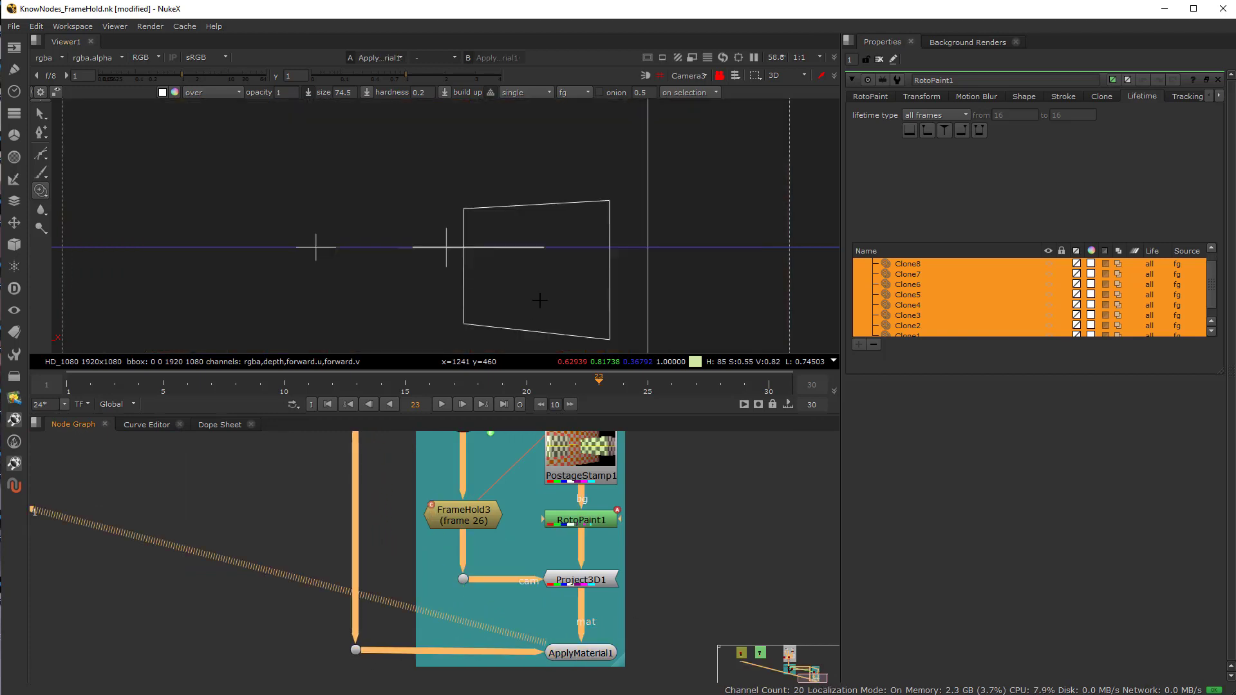
double_click(572, 653)
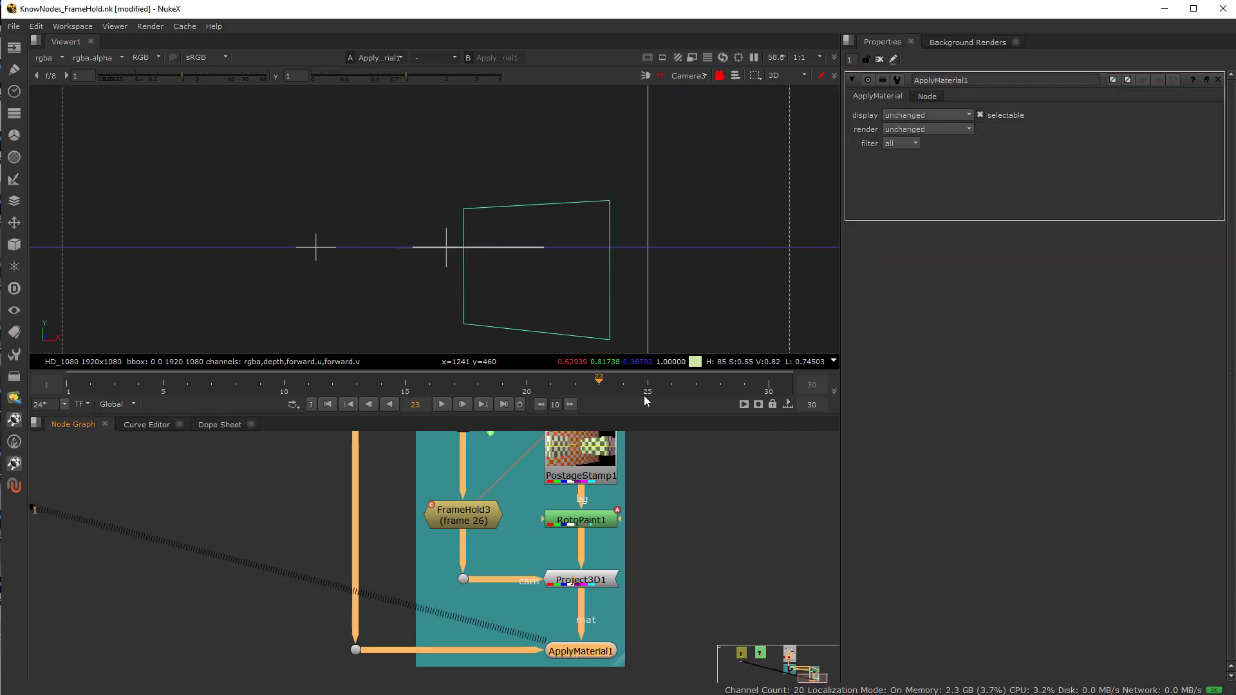
left_click(909, 128)
left_click(925, 107)
Switch the 3D viewer to the default camera, scrub to frame 10, and examine the card and the projection camera around it.
left_click(689, 76)
left_click(700, 90)
scroll(476, 286, "up", 4)
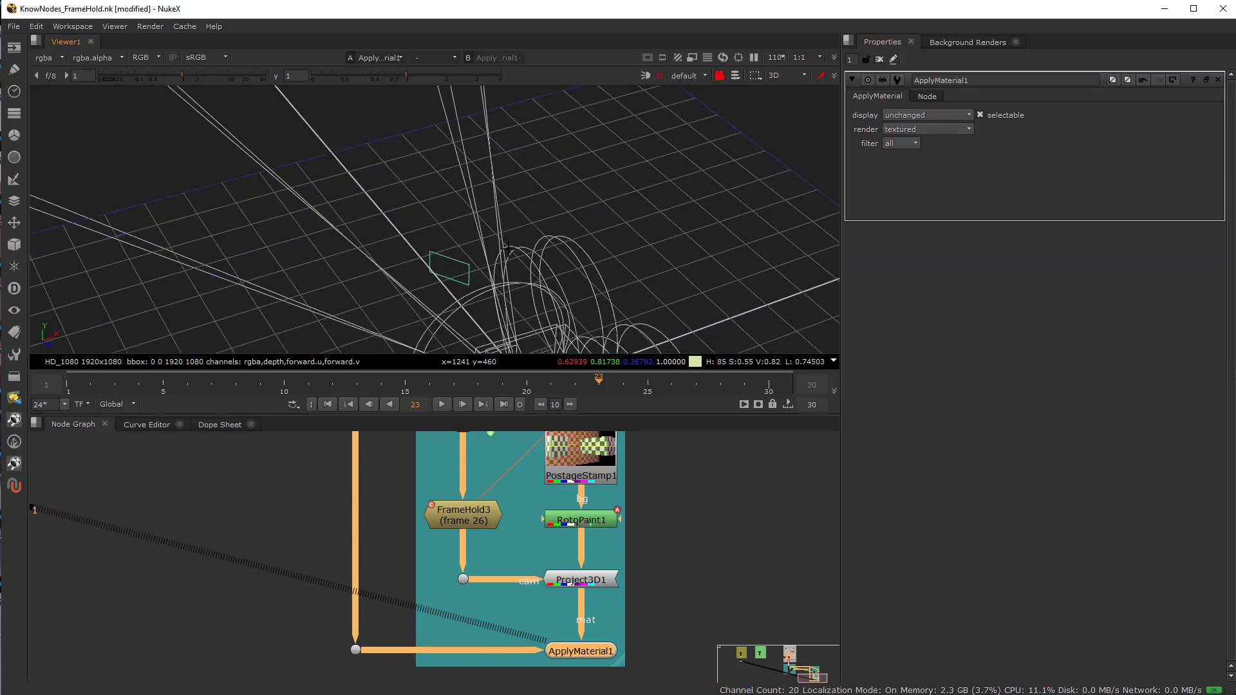
middle_click_drag(380, 321, 440, 255)
scroll(441, 255, "up", 3)
scroll(426, 263, "down", 7)
left_click_drag(425, 264, 469, 271, "alt")
left_click_drag(452, 381, 273, 423)
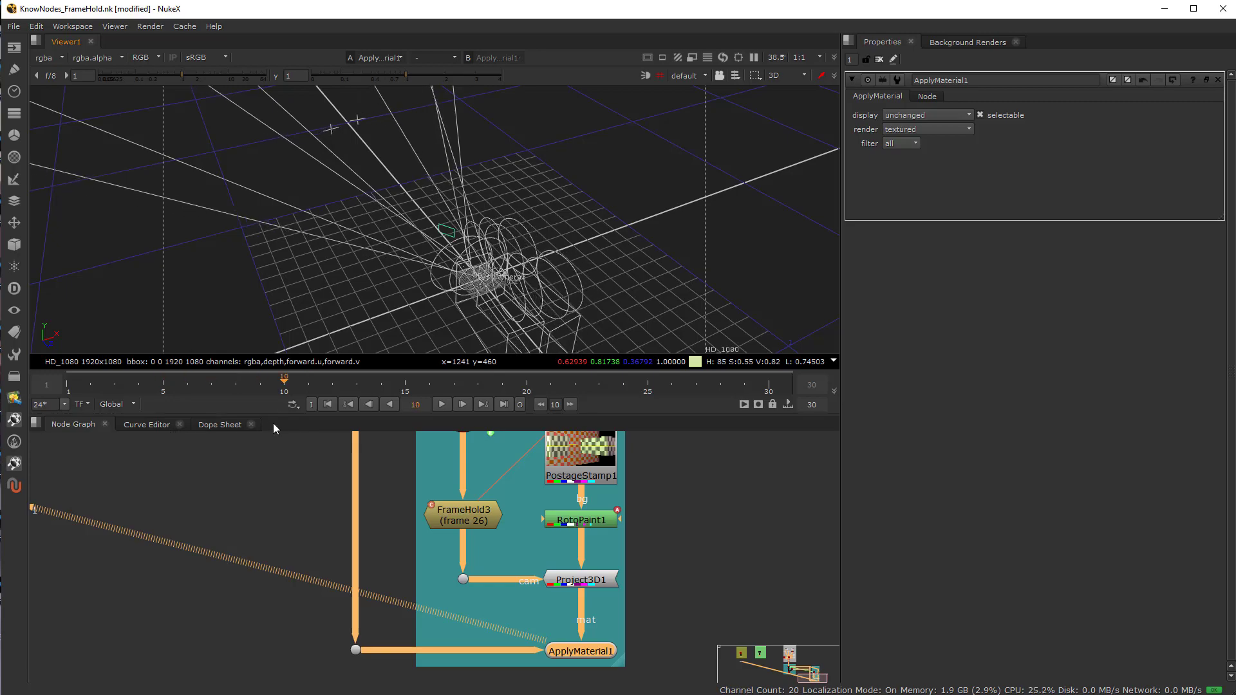
scroll(340, 300, "up", 5)
left_click_drag(340, 299, 502, 187, "ctrl")
middle_click_drag(501, 187, 488, 235, "alt")
left_click_drag(490, 235, 481, 314, "ctrl")
scroll(480, 259, "down", 5)
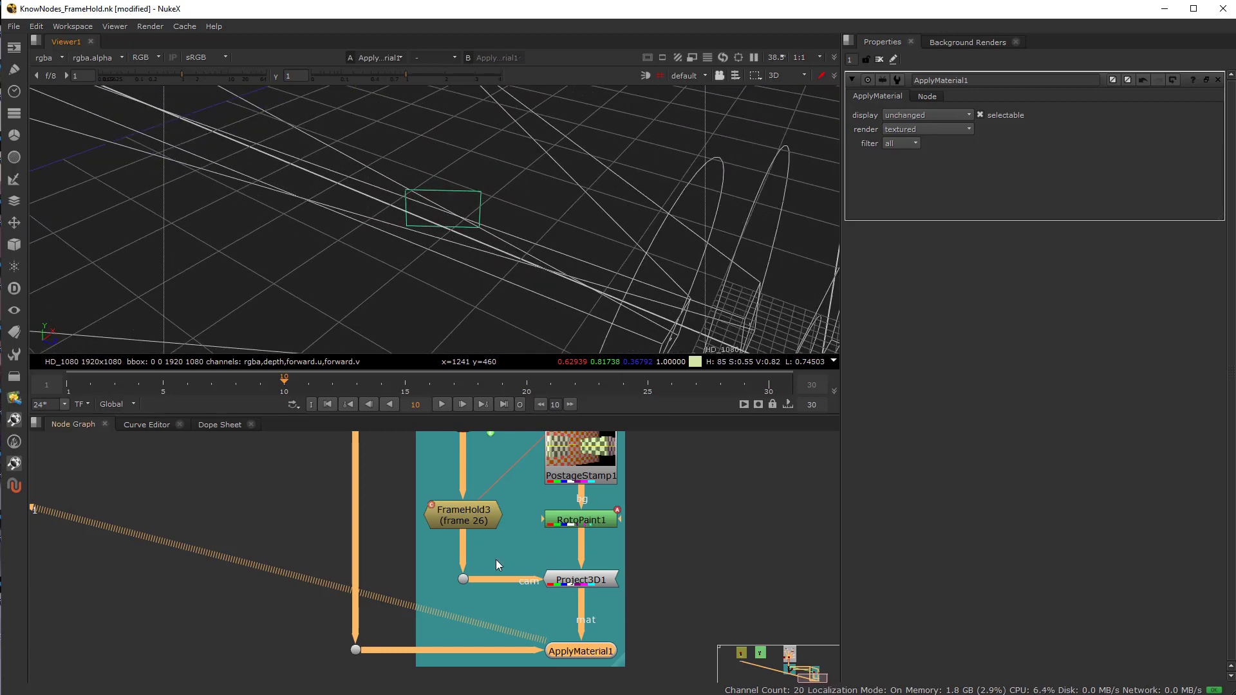
Set ApplyMaterial1's display mode to textured.
left_click(562, 612)
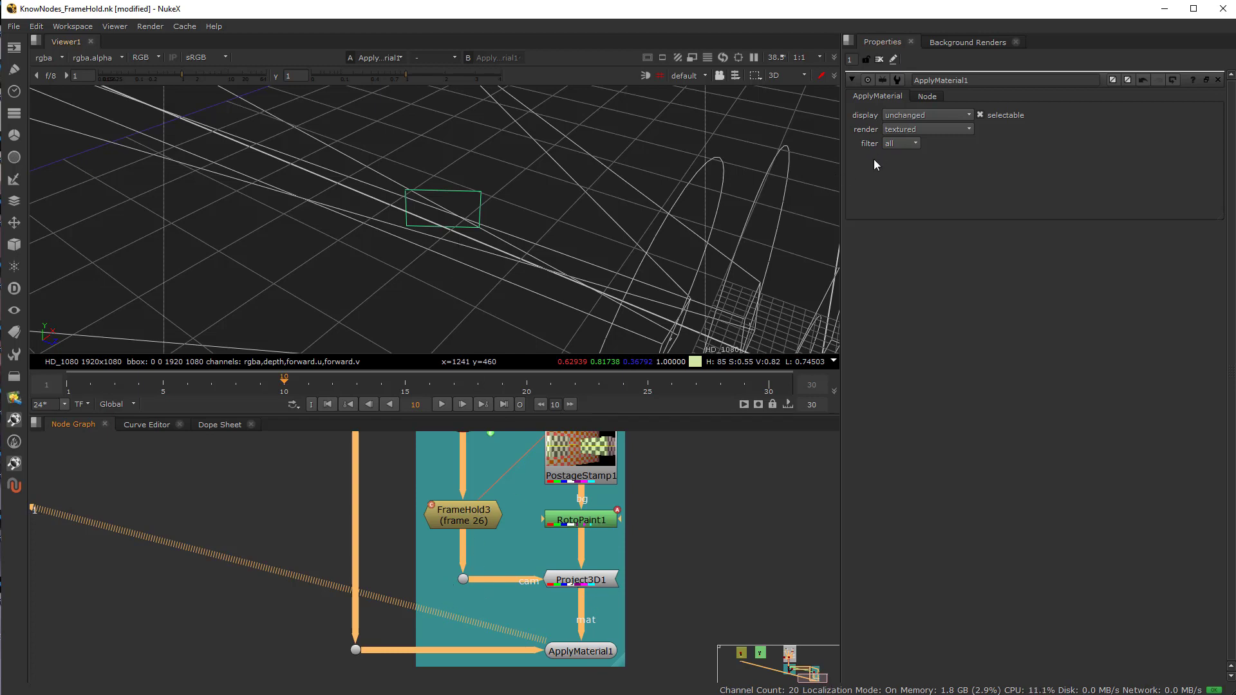
left_click(909, 115)
left_click(929, 98)
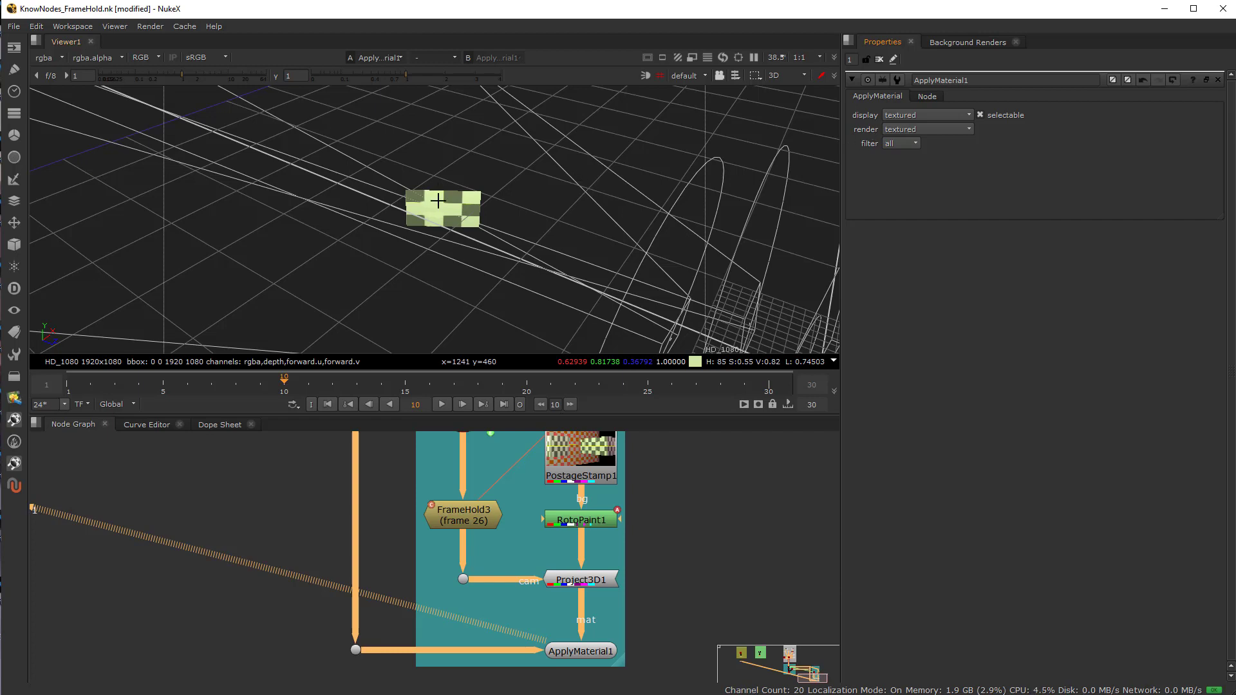
Scrub to frame 18 and create a ScanlineRender node below ApplyMaterial1, outside the Frame 26 backdrop.
left_click_drag(378, 379, 481, 395)
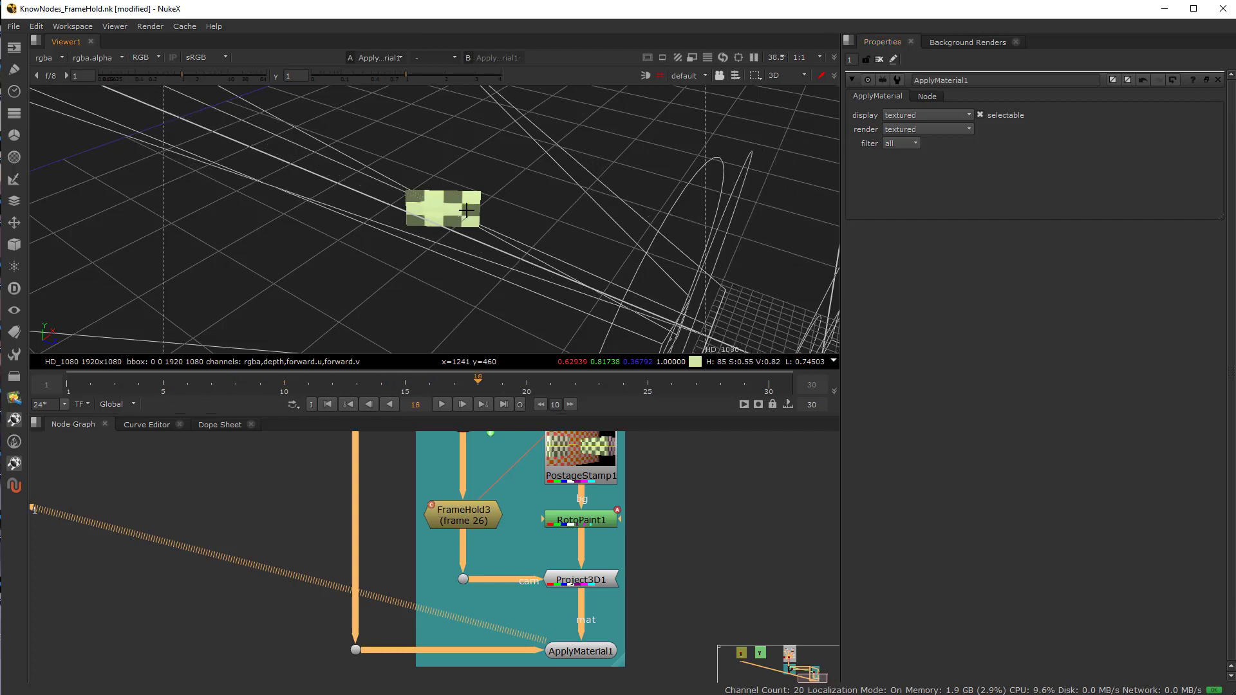
scroll(434, 606, "down", 3)
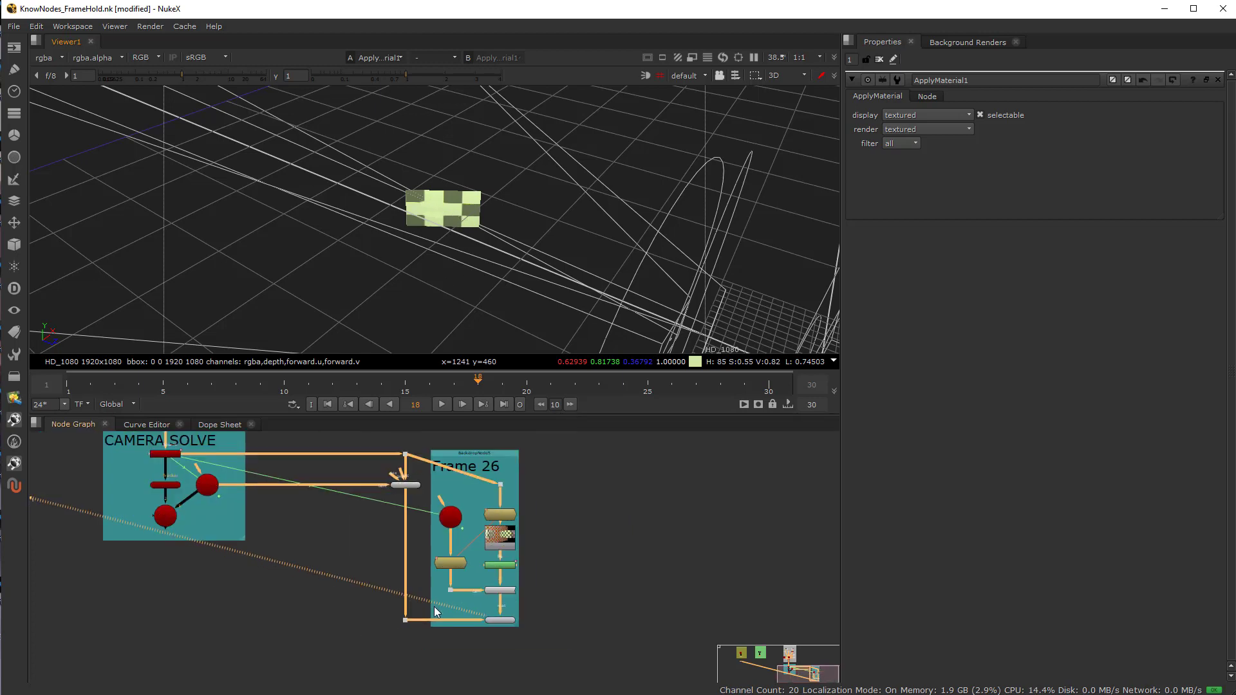
scroll(428, 646, "up", 2)
key("Tab")
type("scan")
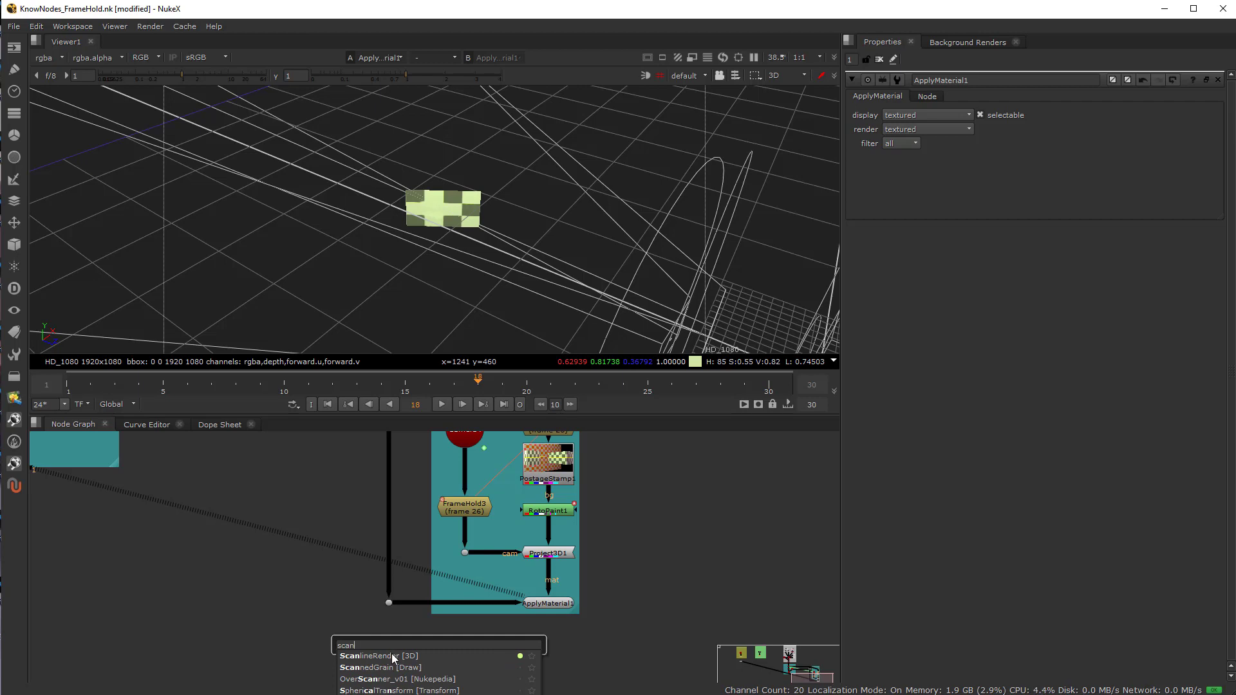
left_click(391, 655)
Connect ScanlineRender2's obj/scn input to ApplyMaterial1 and its cam input directly to the unheld Camera4.
scroll(539, 653, "up", 2)
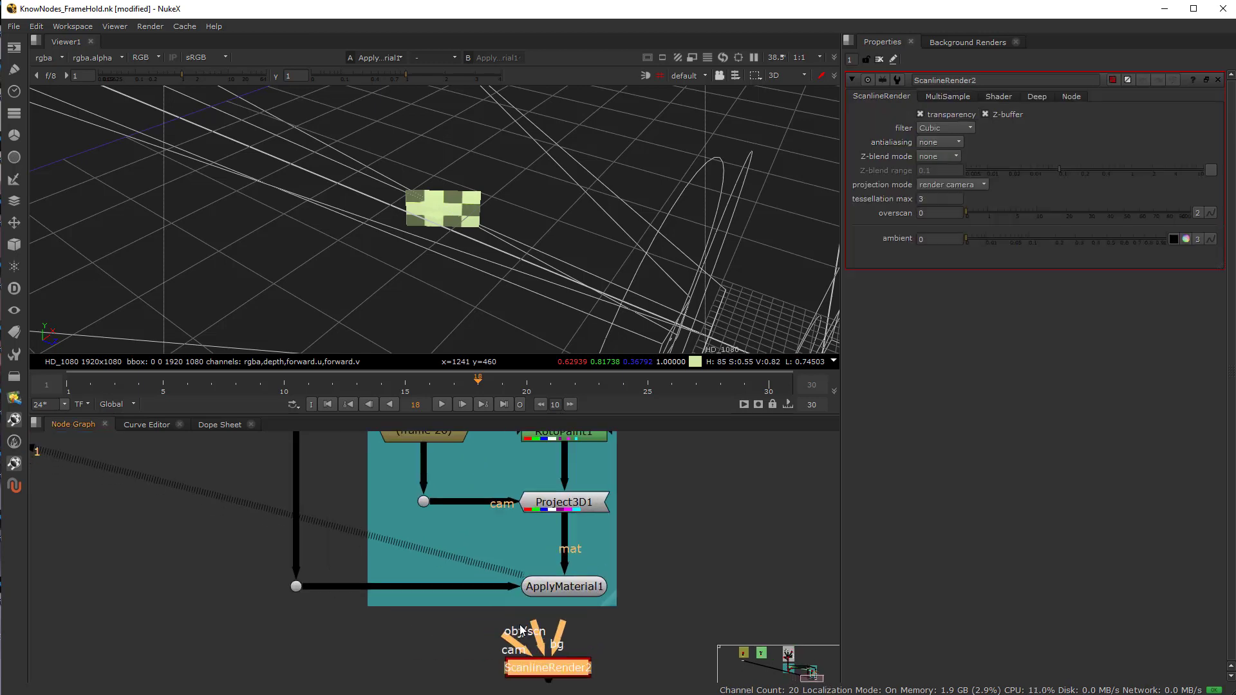
left_click_drag(540, 632, 557, 589)
mouse_move(548, 671)
left_mouse_down()
mouse_move(566, 671)
mouse_move(503, 522)
mouse_move(484, 516)
mouse_move(484, 544)
mouse_move(481, 475)
mouse_move(510, 508)
mouse_move(535, 687)
left_mouse_up()
scroll(526, 653, "down", 3)
left_click_drag(538, 641, 479, 478)
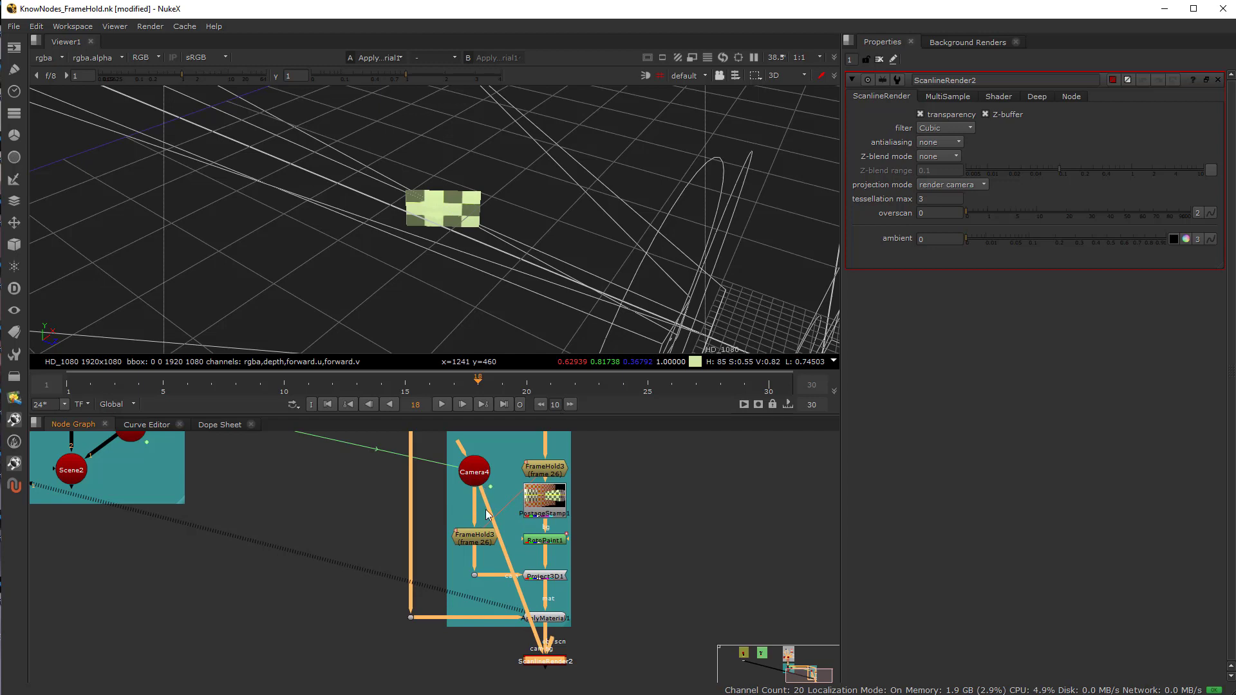
View ScanlineRender2 in 2D and examine its render across the frames, toggling the alpha channel on and off.
key("1")
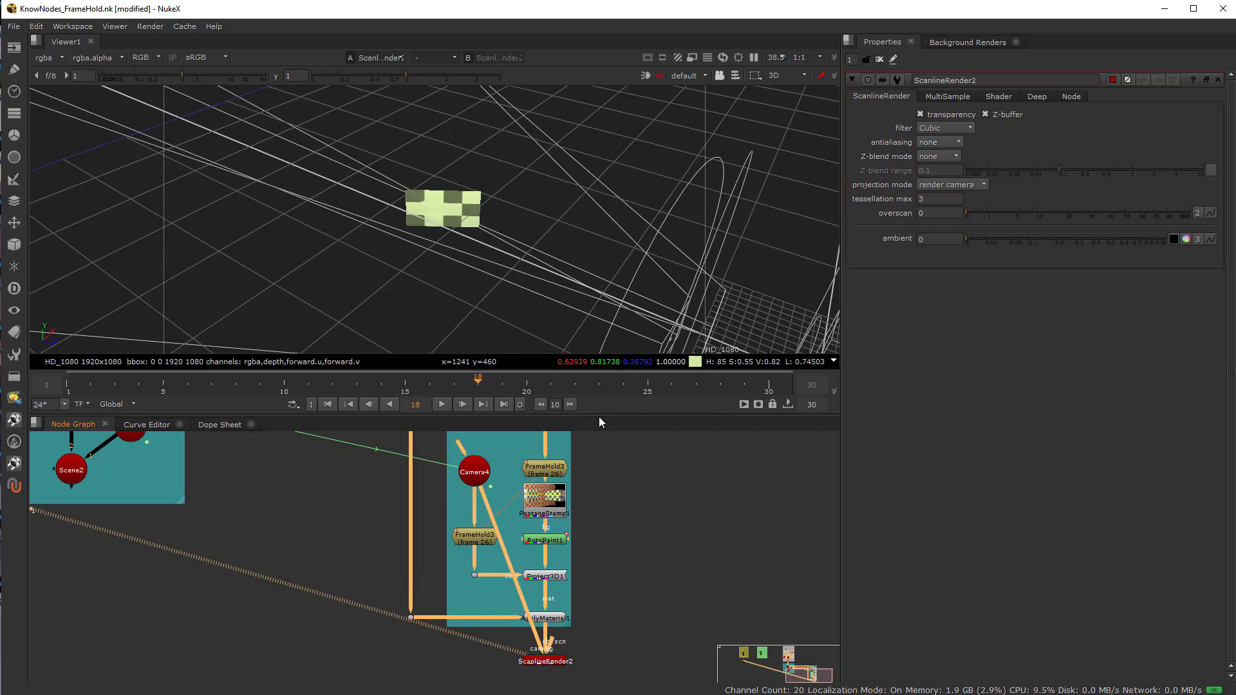
key("Tab")
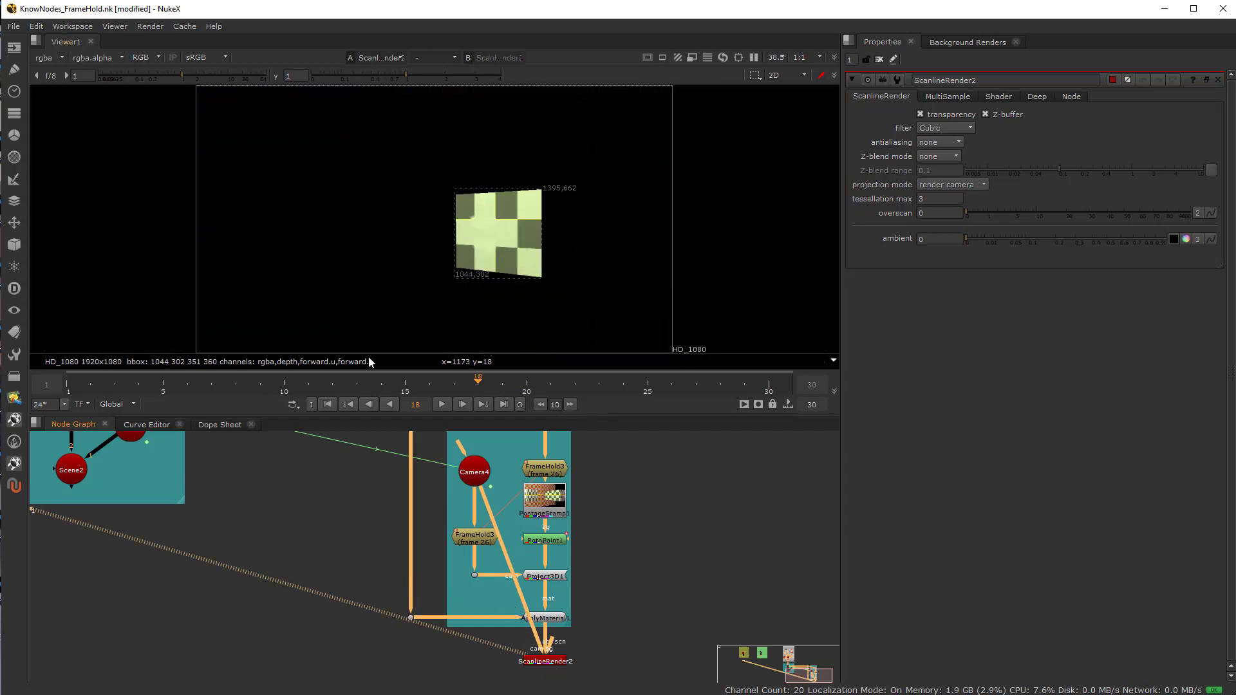
left_click_drag(334, 381, 475, 389)
key("a")
key("a")
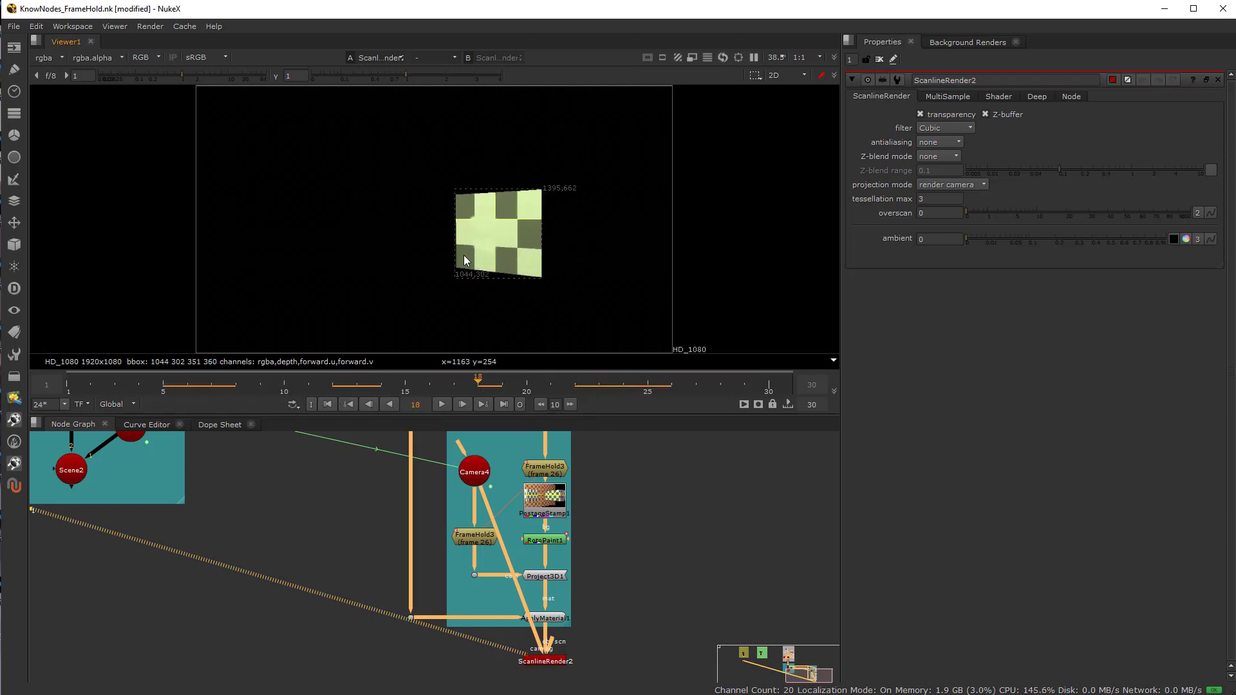
Add an EdgeBlur node directly below ScanlineRender2 and view it.
middle_click_drag(538, 635, 543, 525)
scroll(544, 524, "up", 2)
left_click(531, 598)
key("Tab")
type("ws")
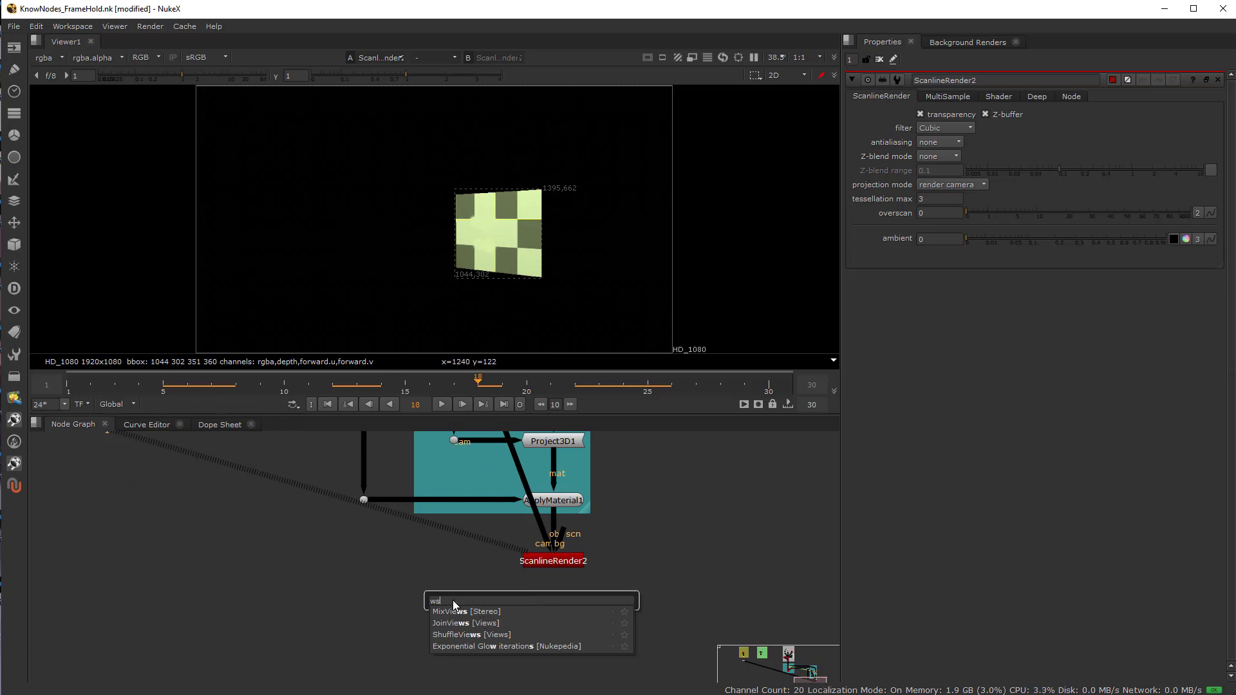
left_click_drag(453, 600, 406, 601)
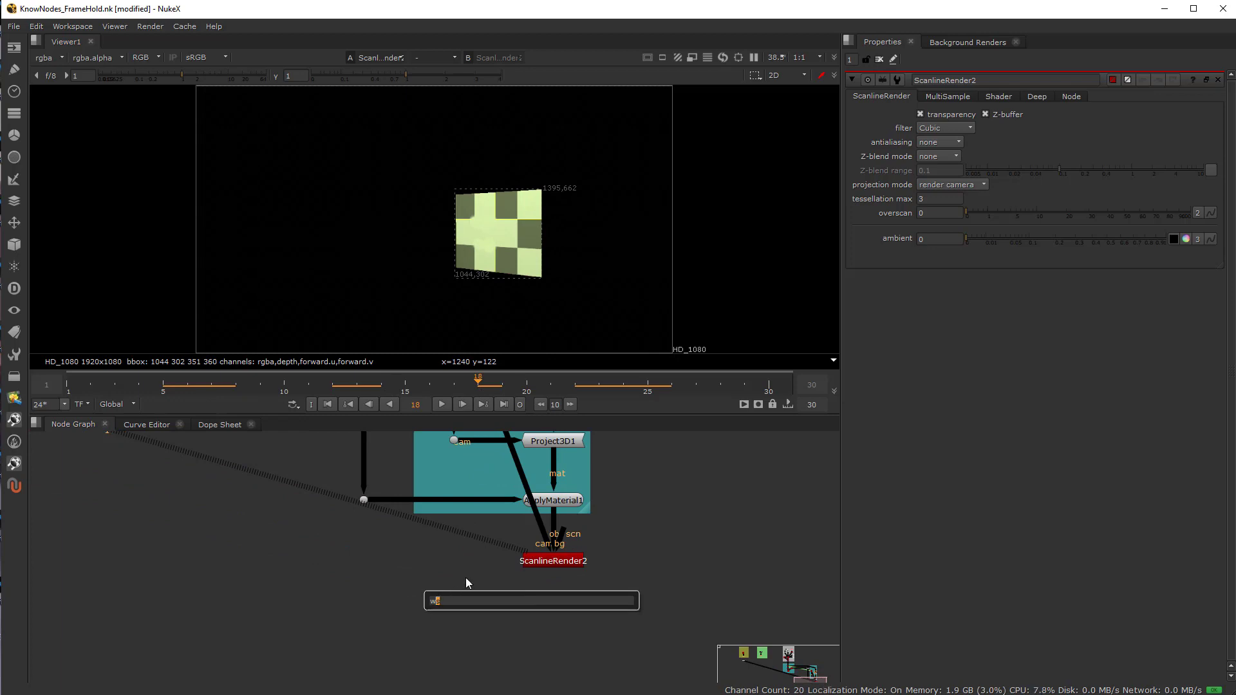
key("BackSpace")
key("BackSpace")
type("edg")
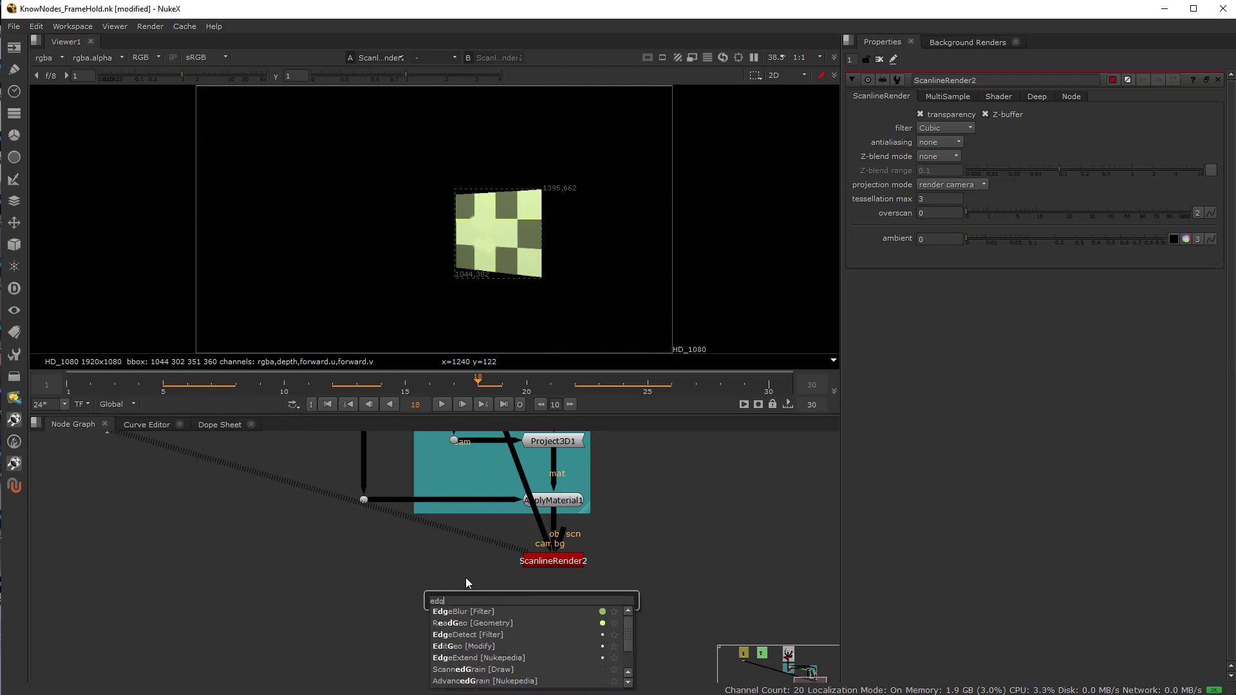
left_click(467, 611)
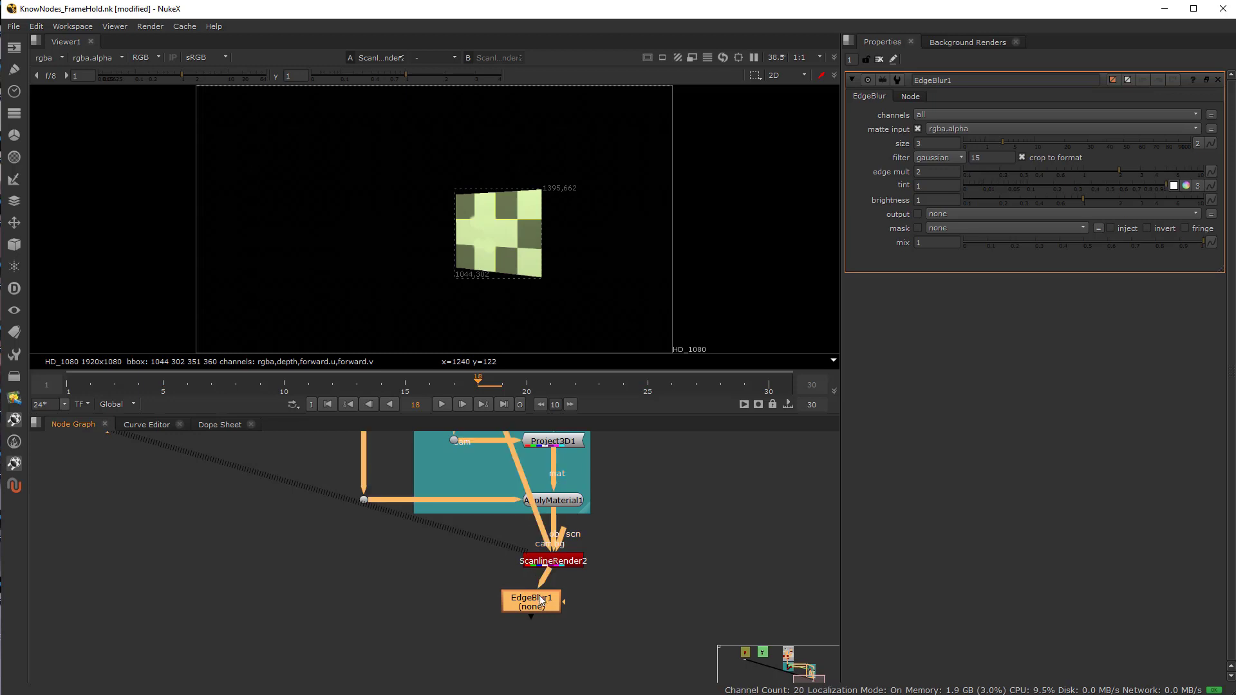
left_click(562, 589)
key("1")
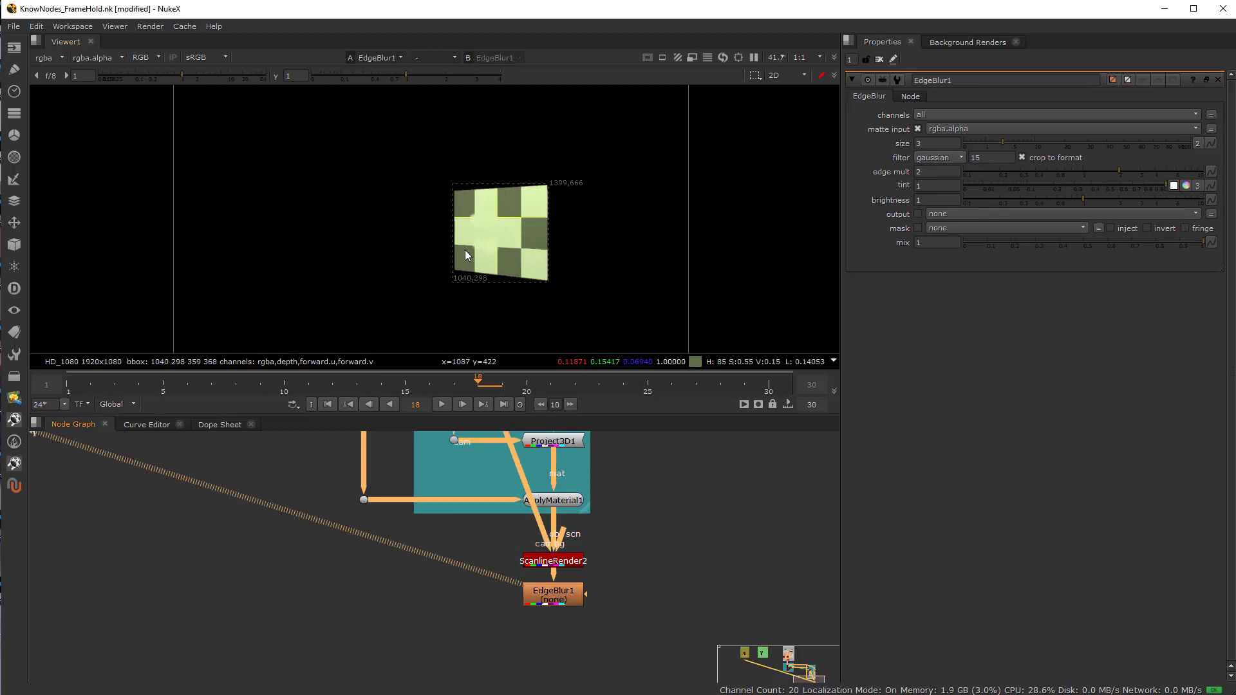
Set ScanlineRender2's antialiasing to low and its MultiSample samples to 2.
scroll(465, 250, "up", 5)
double_click(554, 561)
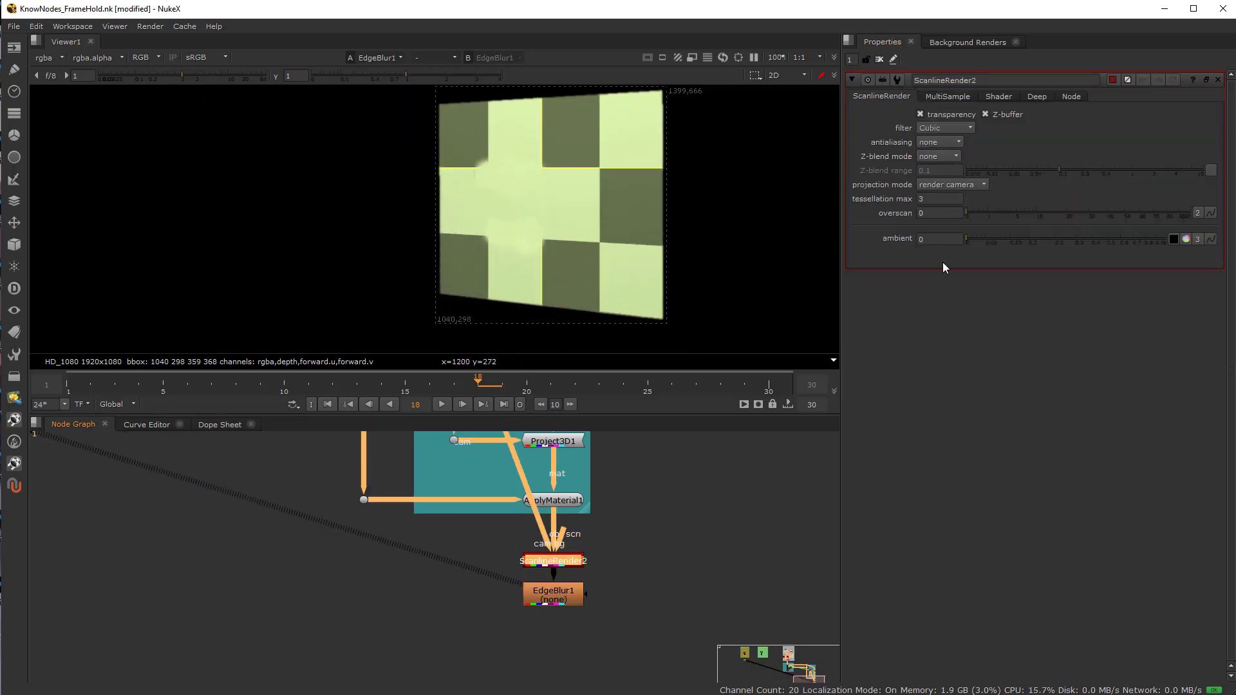
left_click(941, 140)
left_click(943, 149)
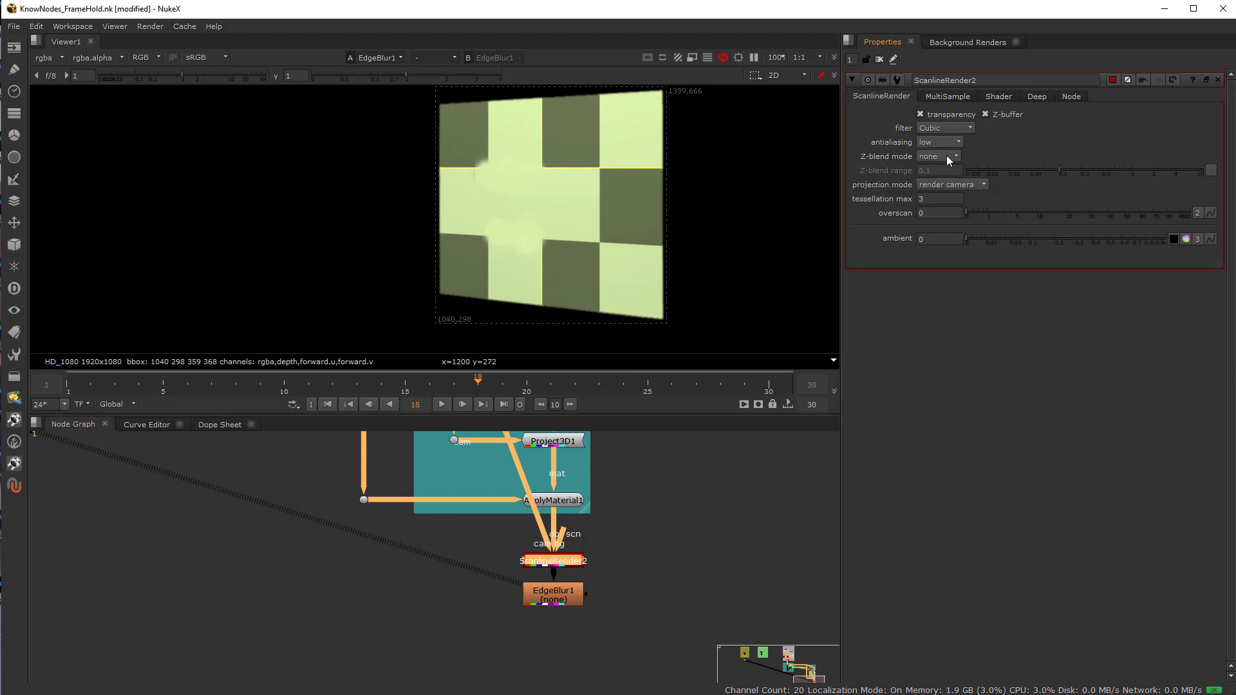
left_click(942, 96)
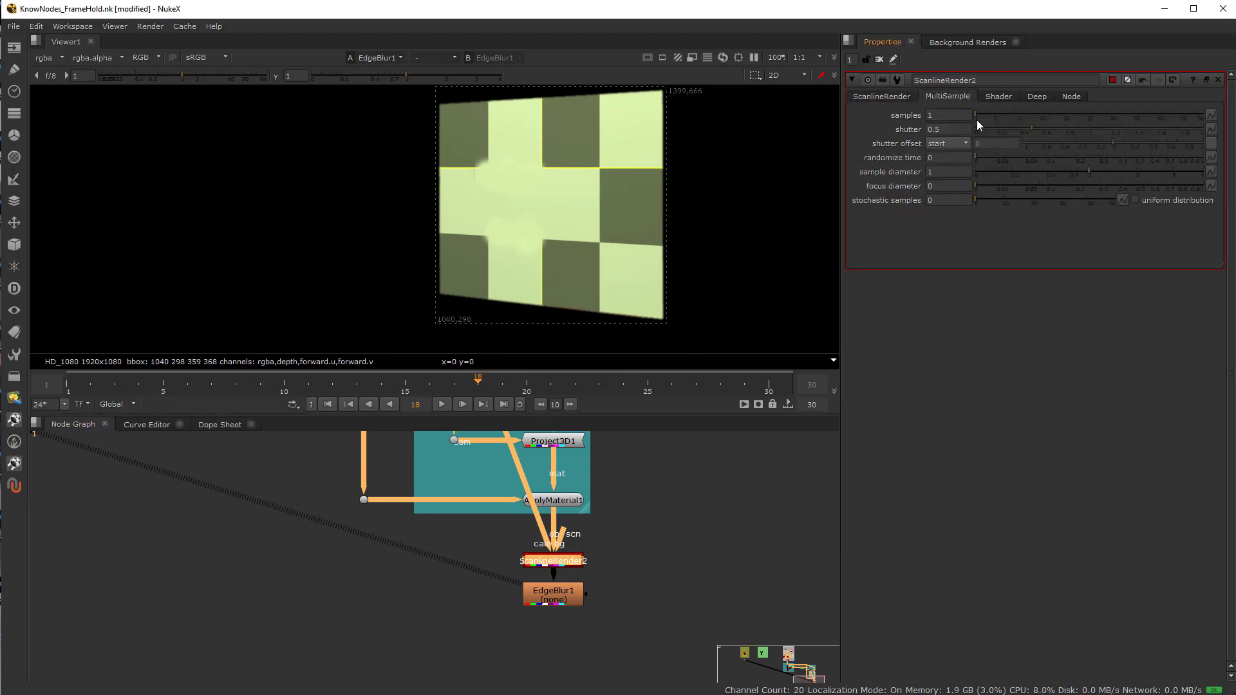
left_click_drag(976, 114, 980, 113)
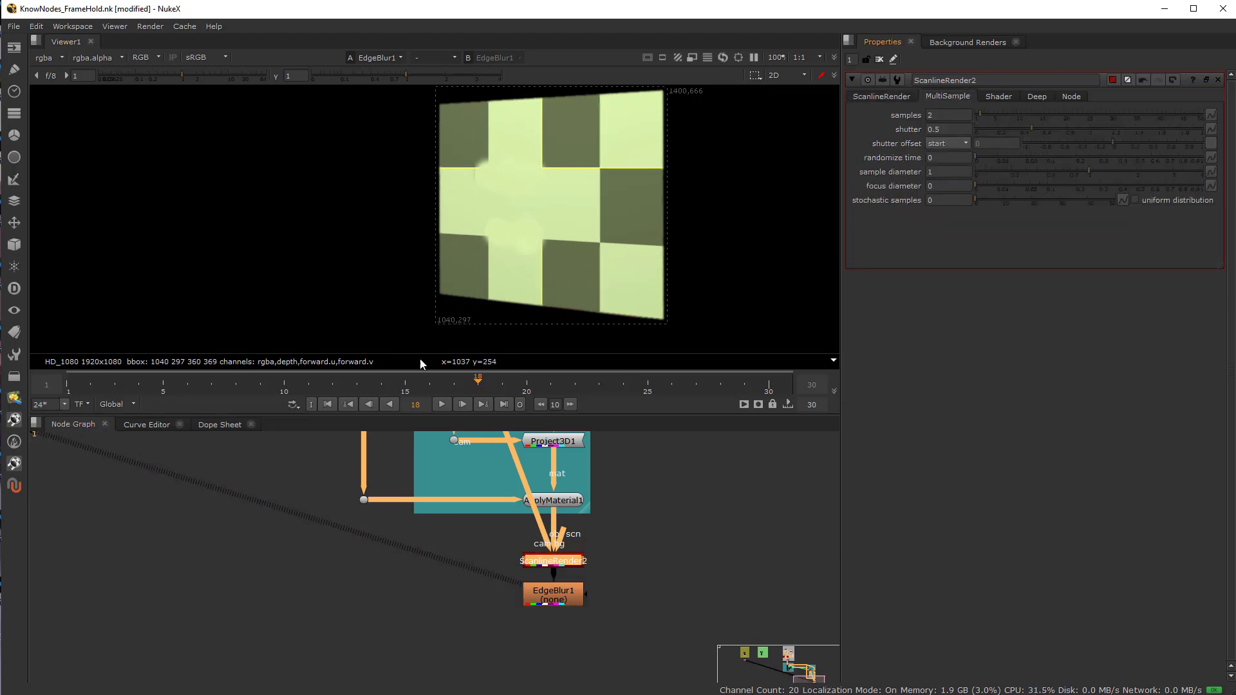
scroll(489, 586, "down", 2)
left_click(496, 611)
key("Tab")
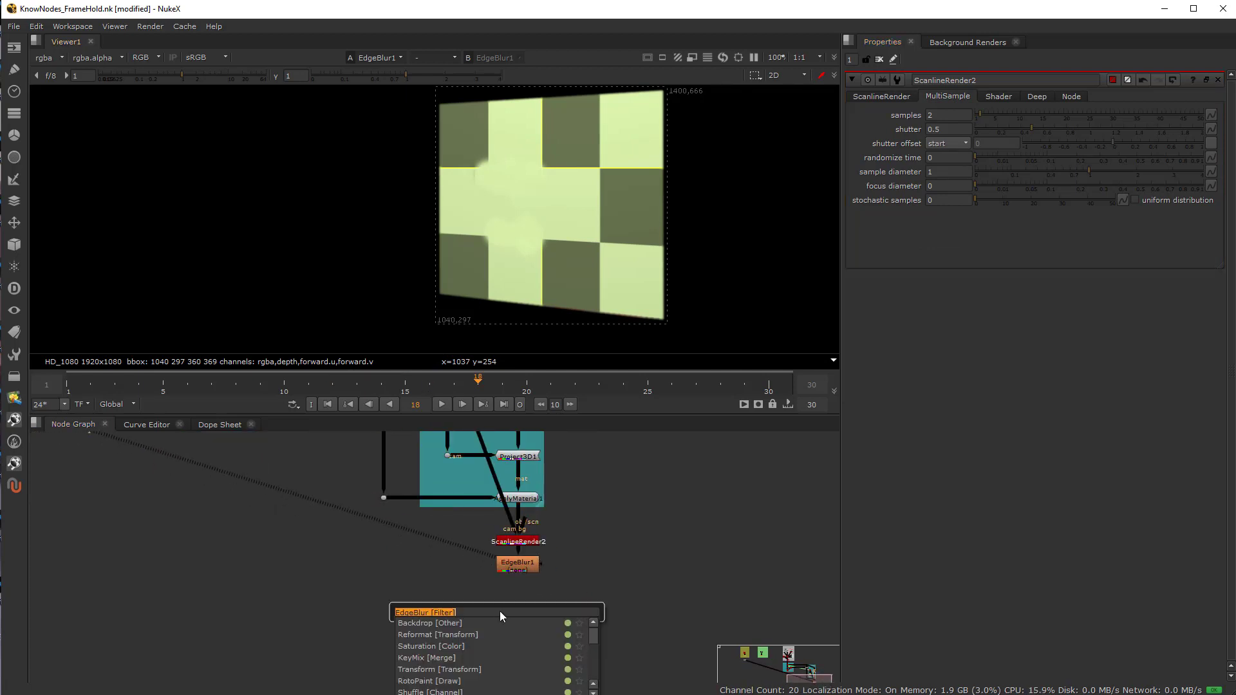
type("g")
left_click(431, 591)
left_click(432, 591)
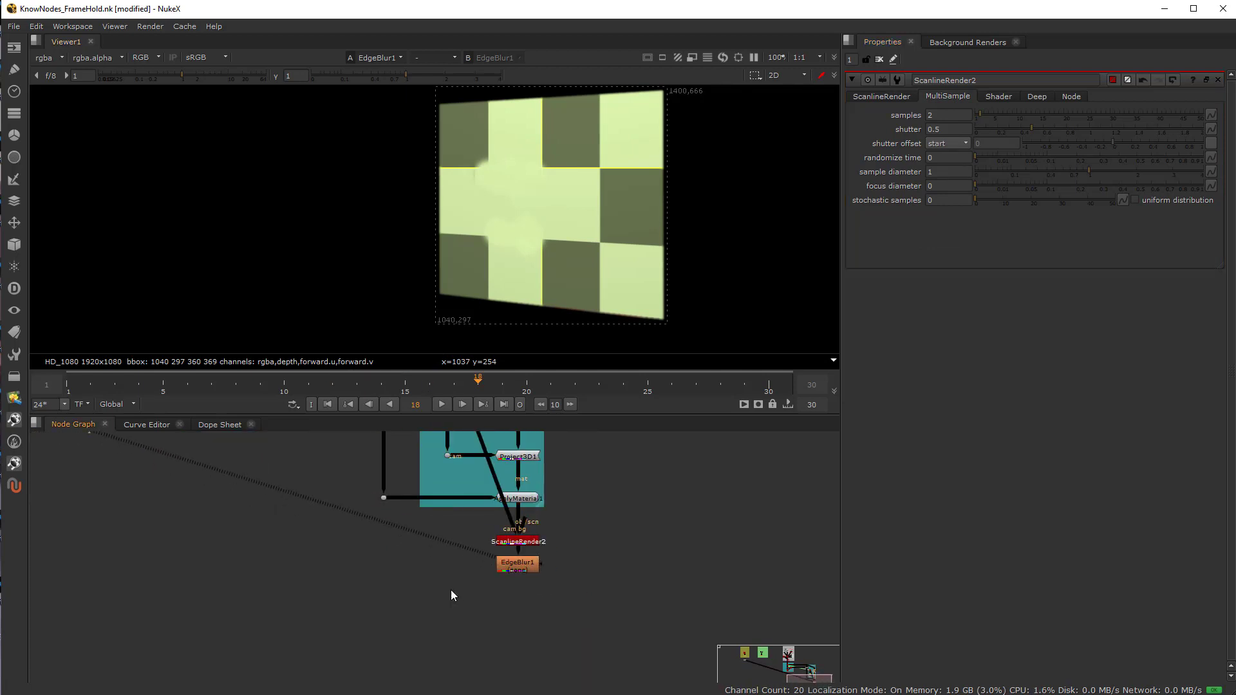
Create a Grain node and insert it between ScanlineRender2 and EdgeBlur1.
key("Tab")
type("gra")
left_click(396, 602)
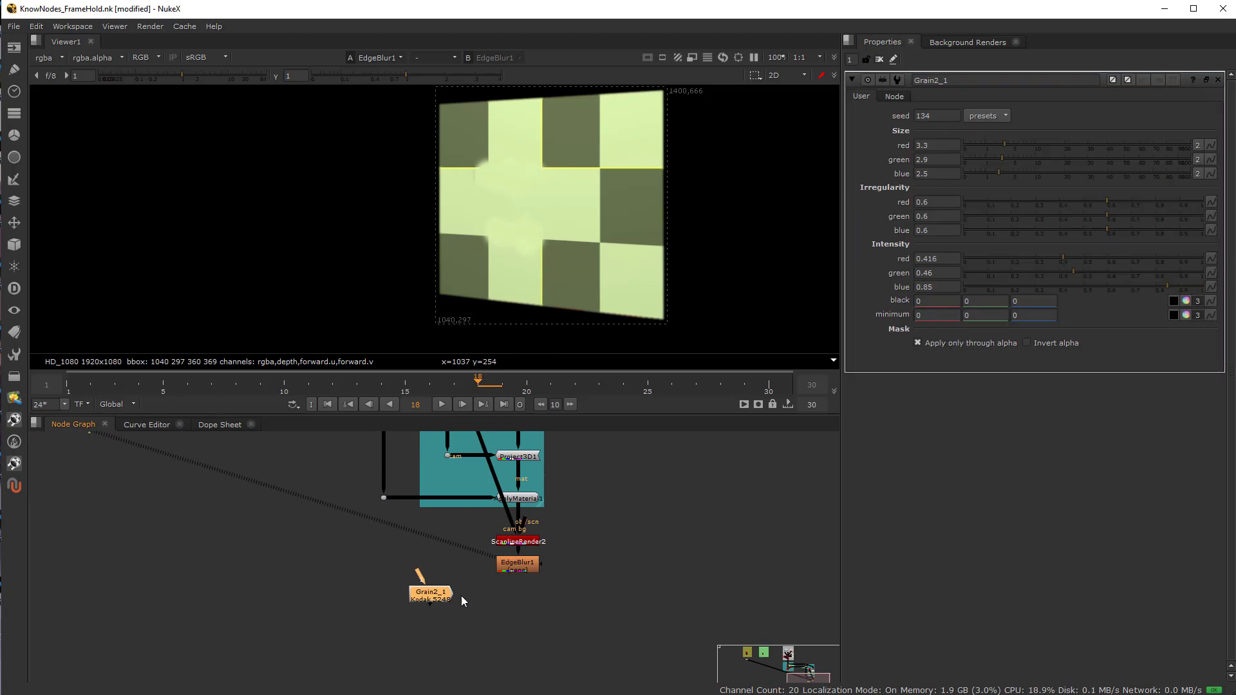
left_click_drag(446, 591, 514, 555)
scroll(524, 578, "up", 1)
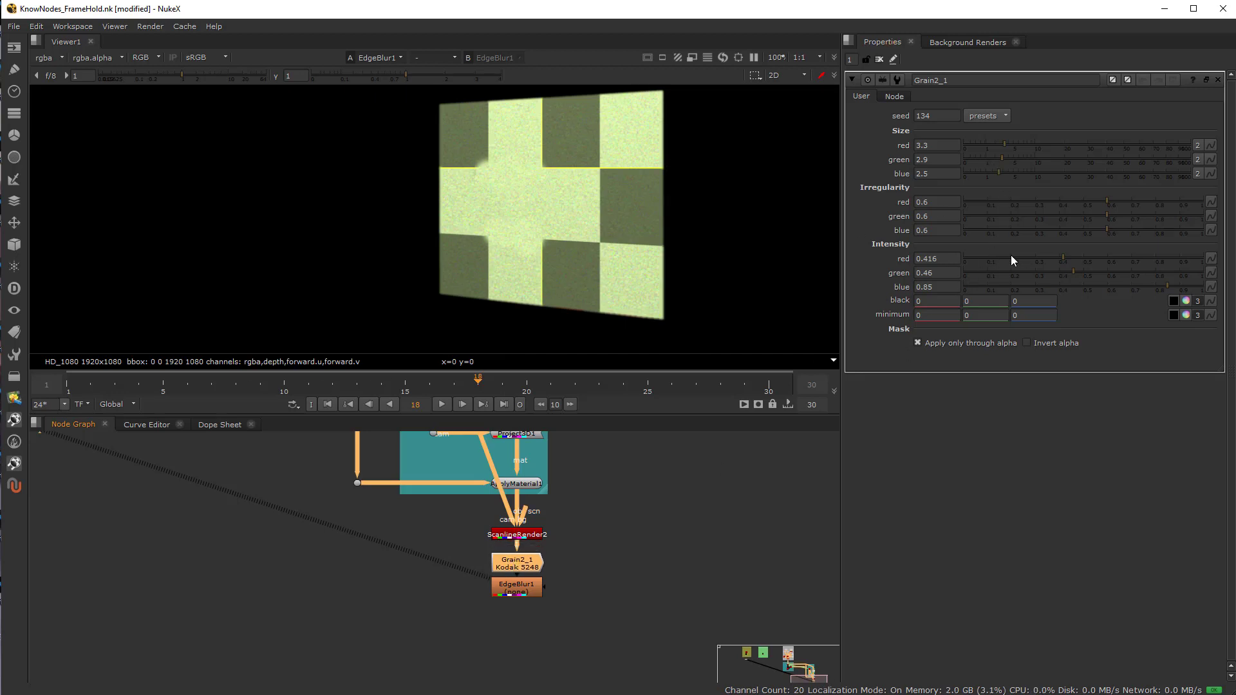
Lower the grain intensity to red 0.04, green 0.065 and blue 0.115.
left_click(971, 259)
left_click(979, 273)
left_click(990, 286)
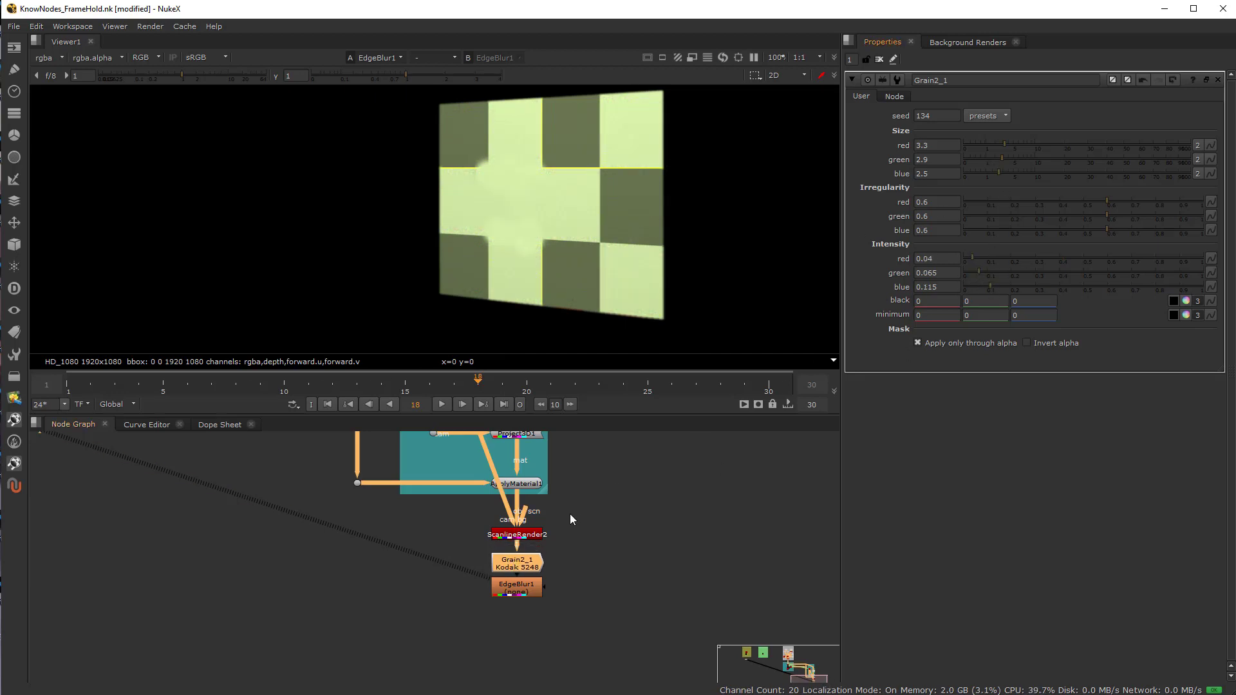
Delete the Grain node and move EdgeBlur1 back up close beneath ScanlineRender2.
scroll(527, 565, "up", 2)
key("Delete")
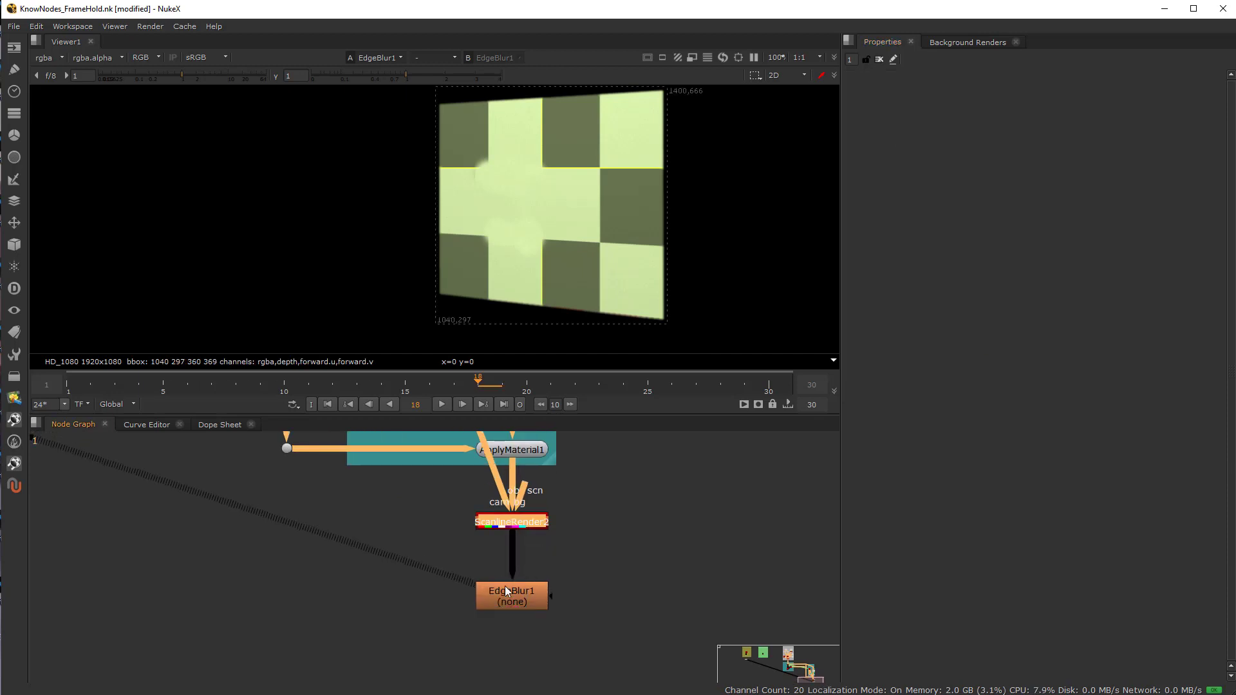
scroll(513, 596, "down", 2)
scroll(540, 235, "down", 2)
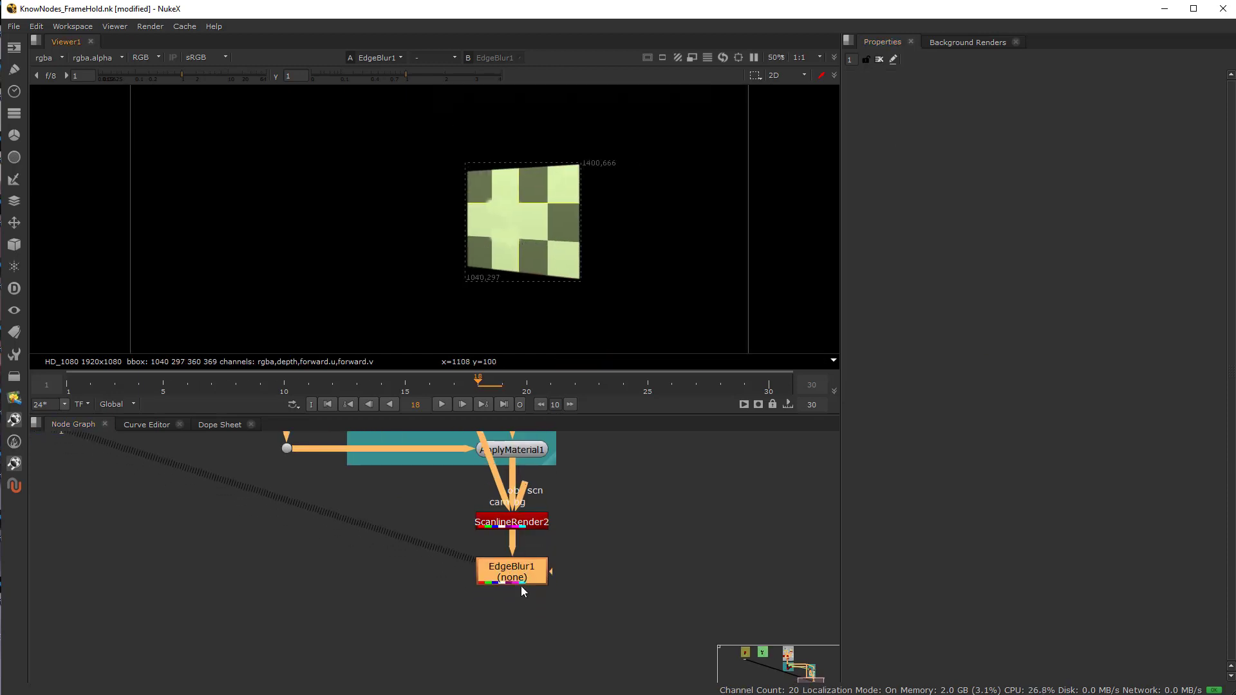
Create a Merge (over) node below EdgeBlur1 and connect its A input to EdgeBlur1.
scroll(422, 589, "down", 1)
scroll(451, 615, "up", 1)
left_click(446, 612)
key("m")
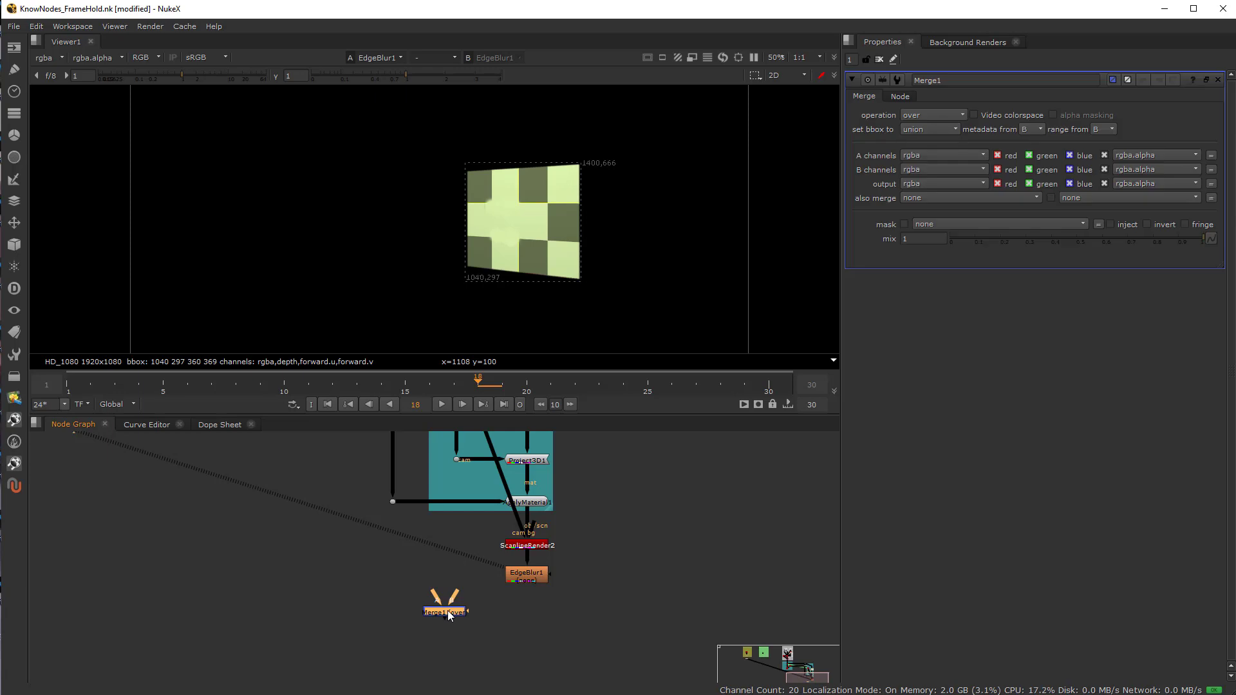
scroll(446, 612, "up", 1)
left_click_drag(446, 605, 558, 567)
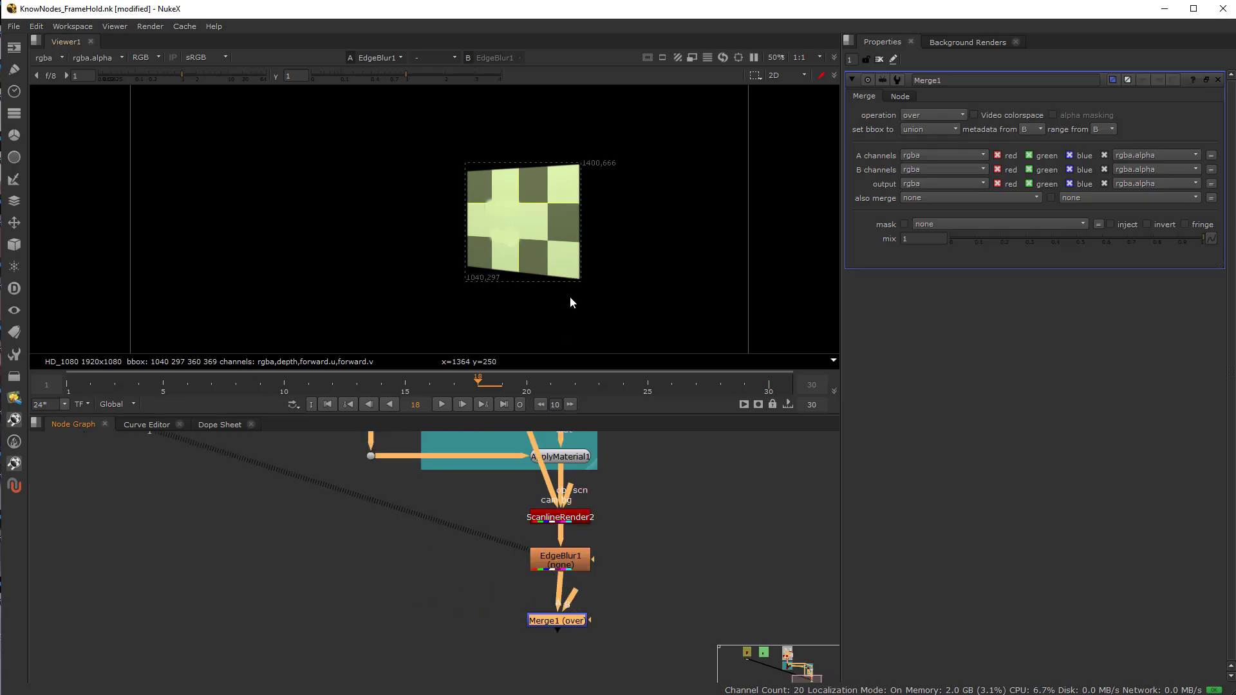
Connect Merge1's B input to the source footage Dot above ModelBuilder1, and route that pipe through a new Dot level with Merge1.
scroll(491, 598, "down", 3)
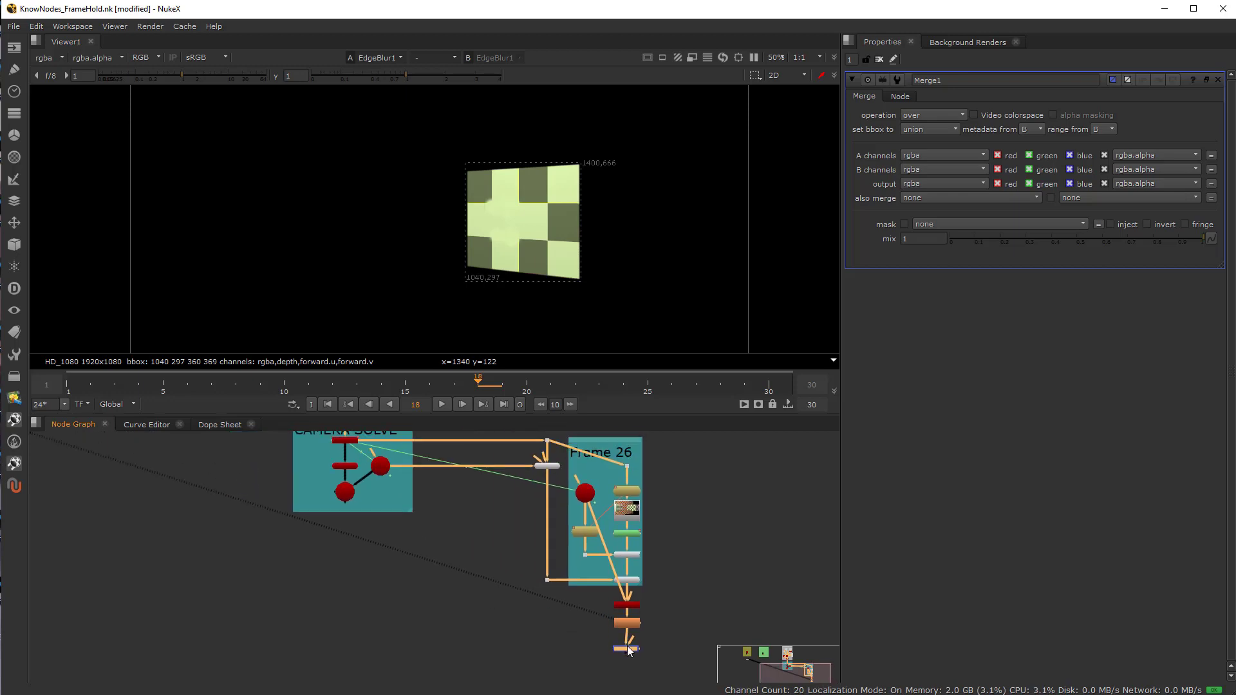
scroll(638, 636, "up", 3)
left_click_drag(519, 381, 513, 513)
scroll(546, 546, "down", 4)
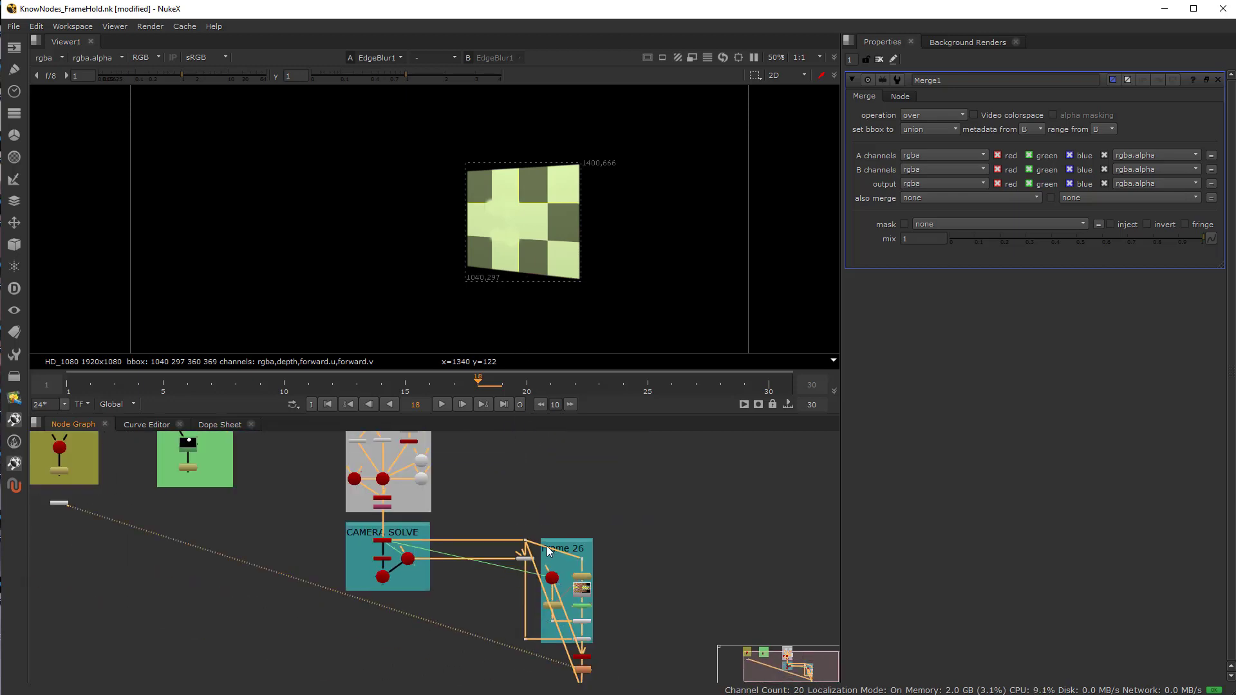
scroll(577, 535, "up", 4)
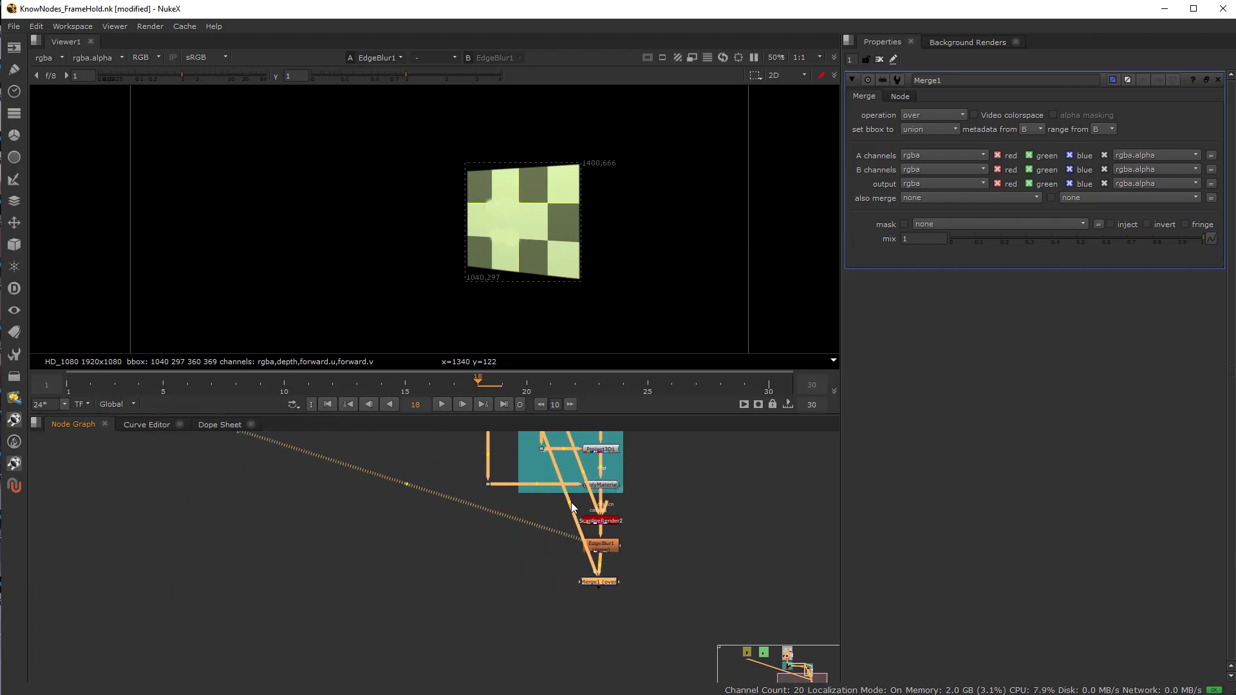
left_click_drag(570, 503, 524, 582, "ctrl")
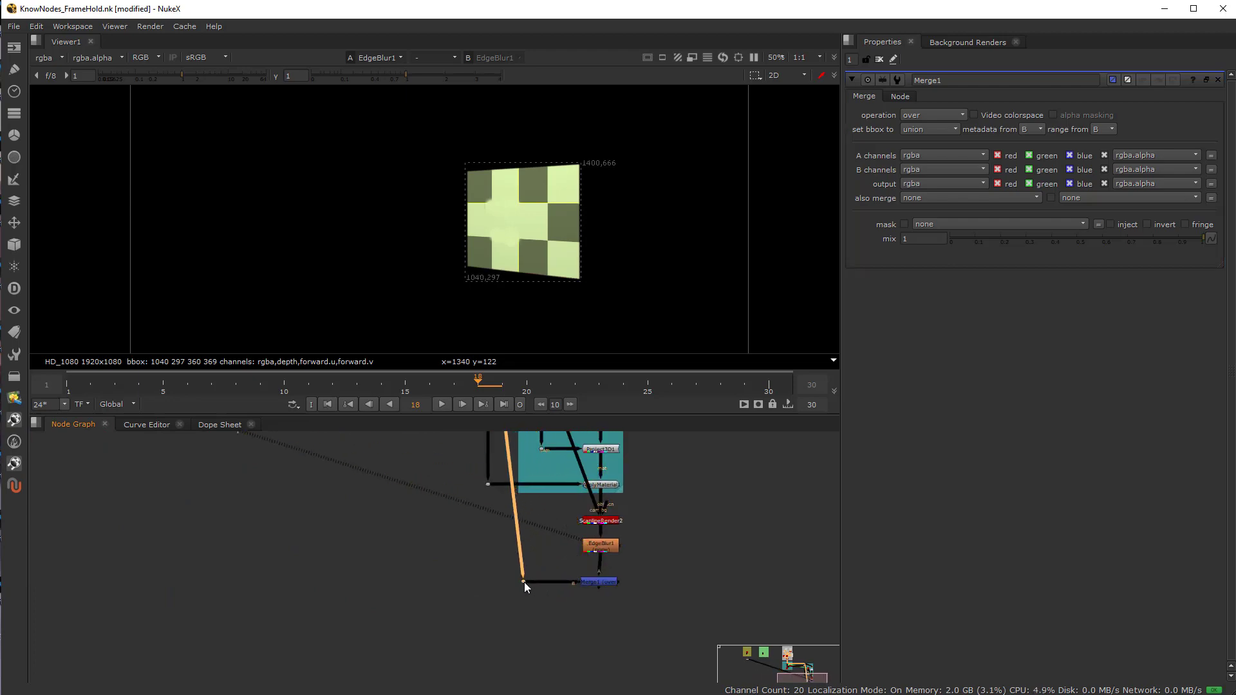
Move ModelBuilder1 and the Dot below it away from the source pipe, keeping their connection vertical.
key("space")
scroll(547, 485, "up", 3)
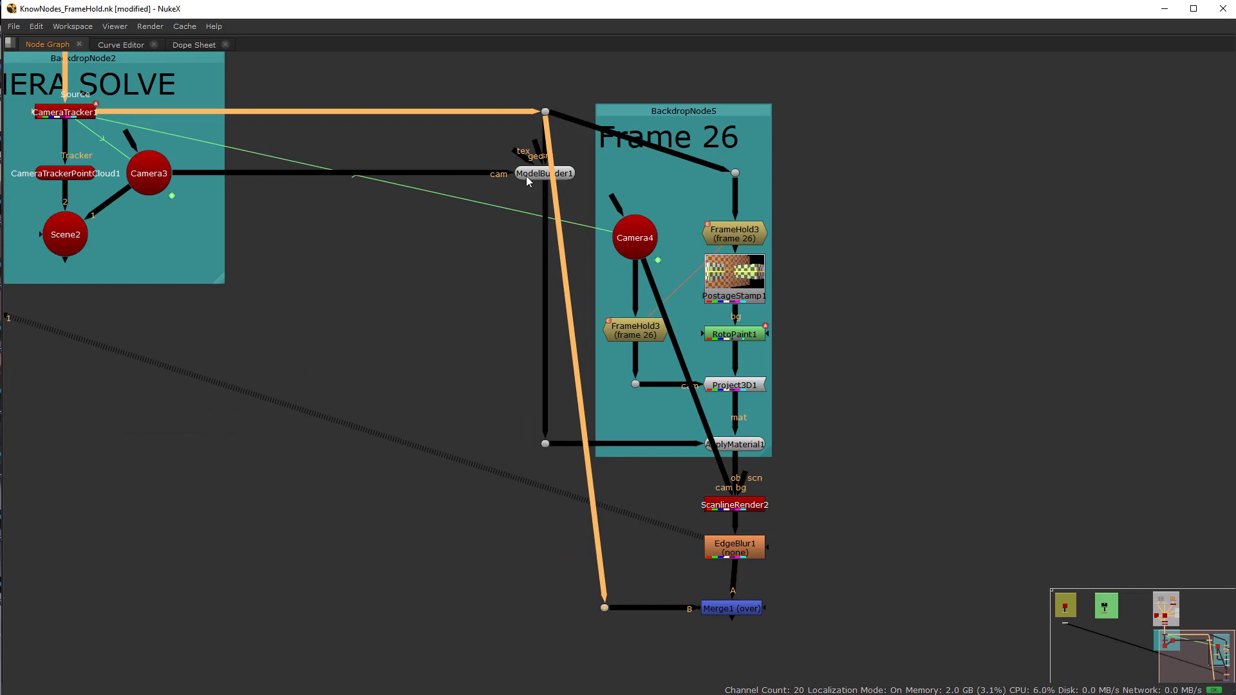
left_click_drag(531, 172, 501, 173)
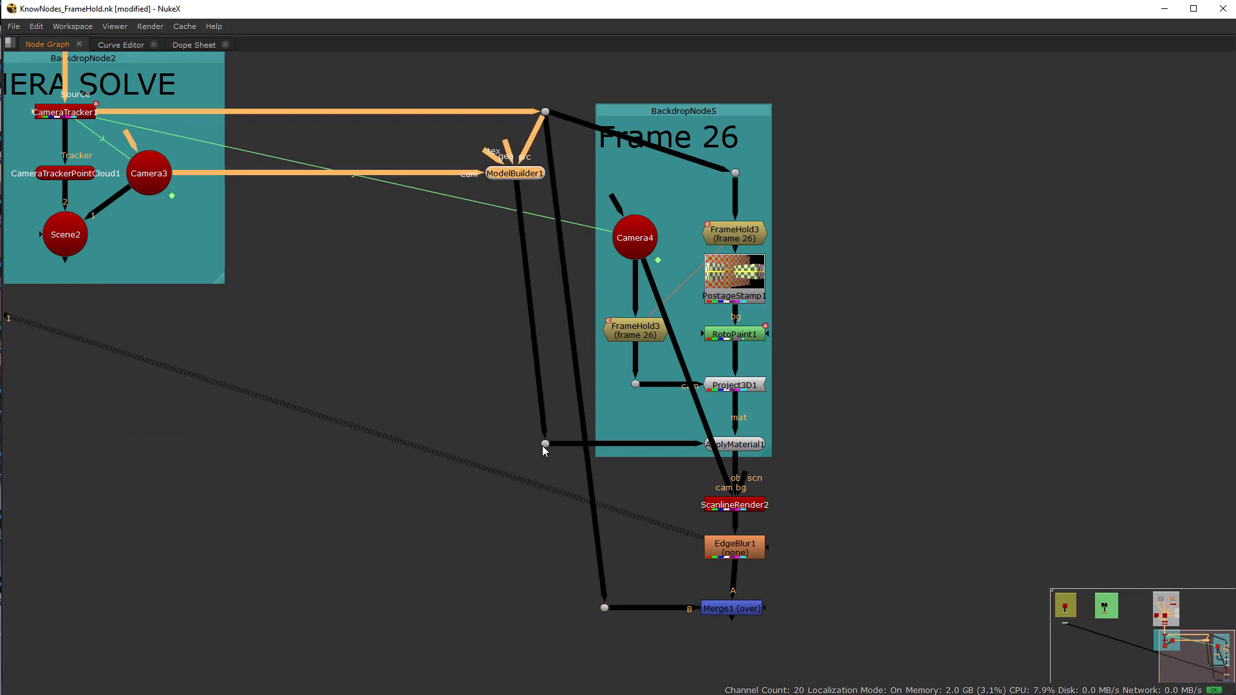
left_click_drag(544, 445, 516, 444)
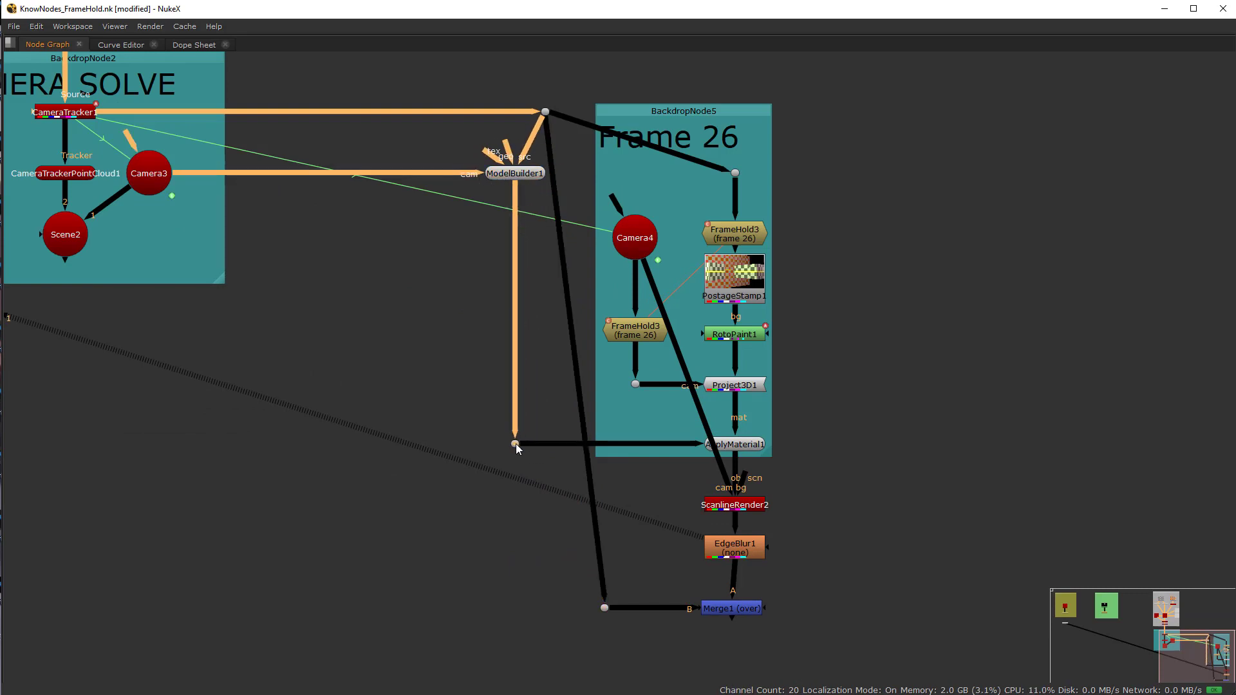
left_click(542, 545)
Align Merge1 directly under EdgeBlur1 and view the merged result.
left_click_drag(724, 610, 728, 610)
key("space")
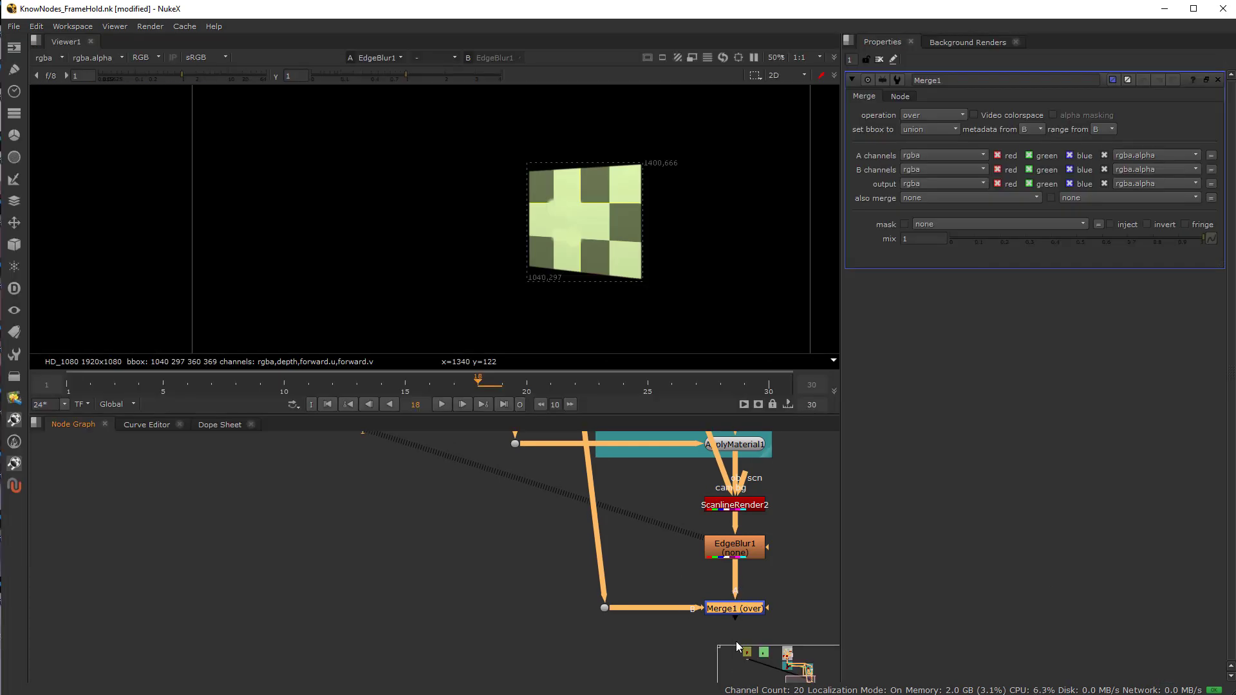
key("1")
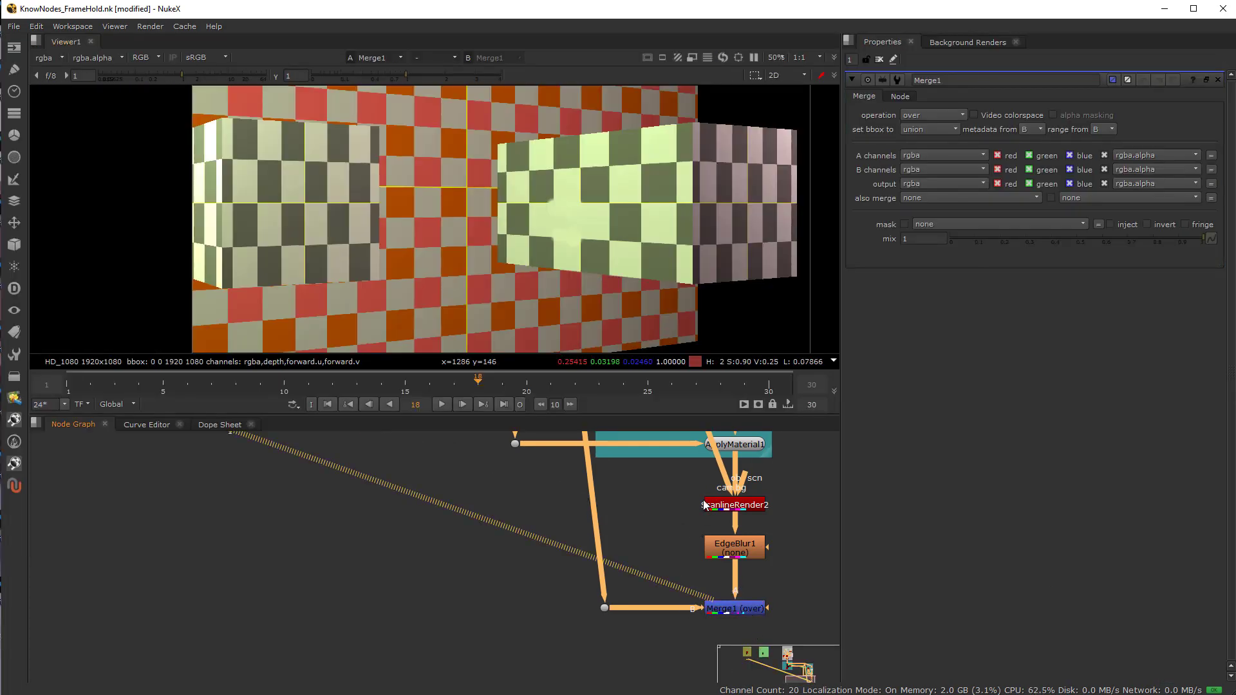
Play and scrub through the shot to check the Merge1 result over the footage across the frames.
left_click(740, 610)
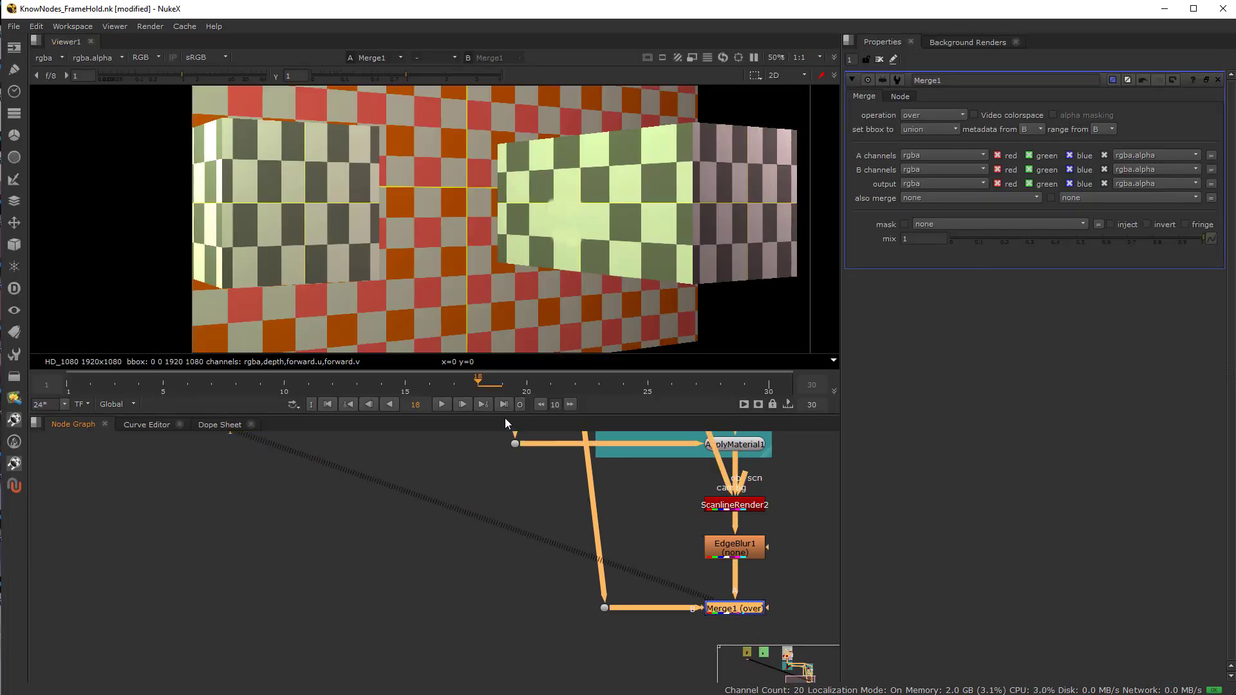
left_click_drag(487, 385, 357, 412)
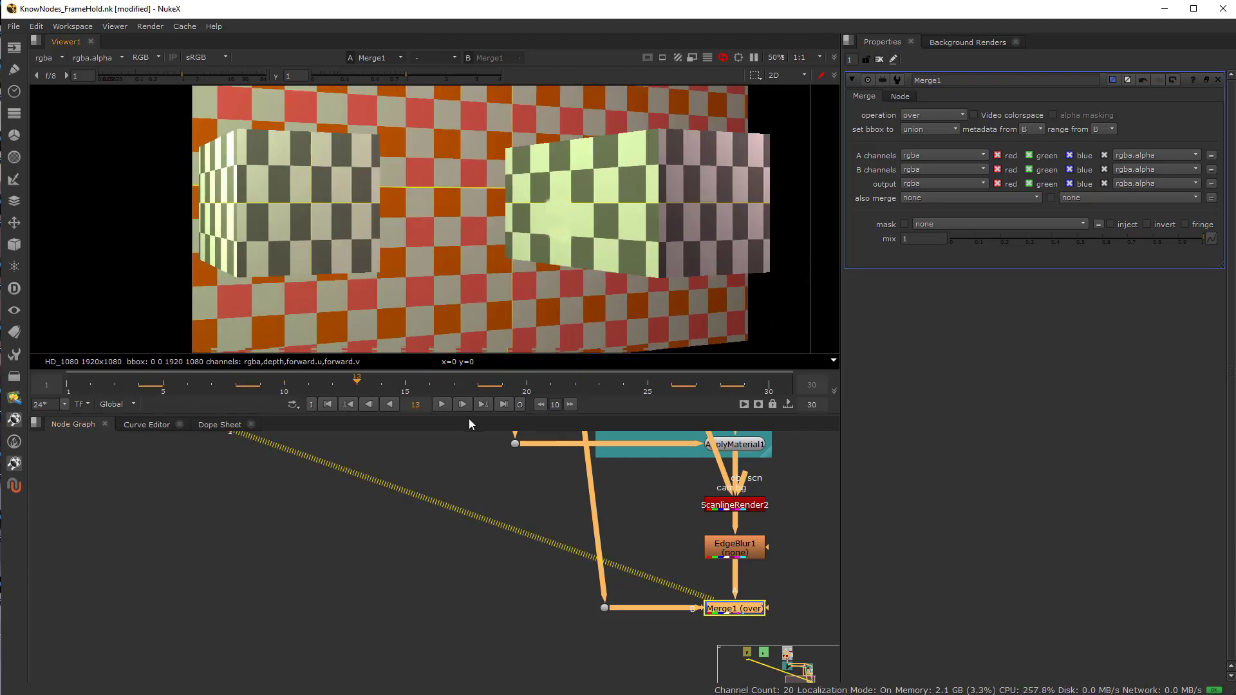
left_click(439, 406)
left_click(440, 404)
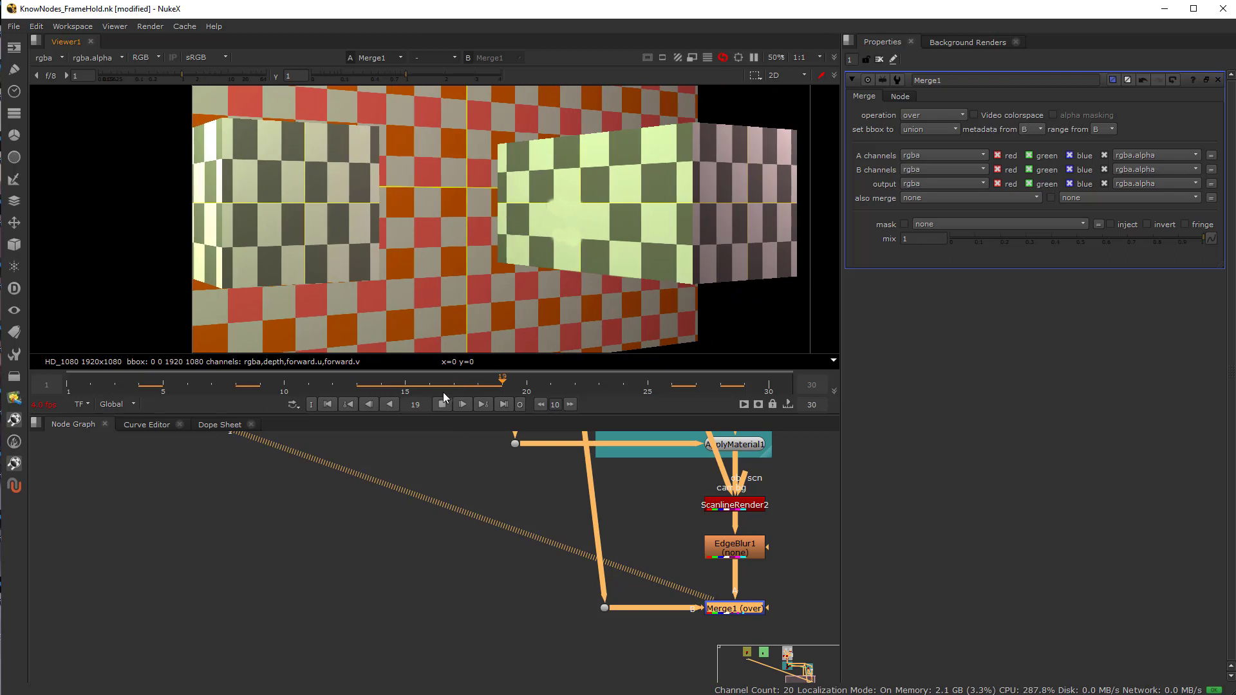
left_click_drag(591, 383, 411, 392)
Examine the Frame 26 projection setup, from Camera4 and the FrameHold3 nodes through Project3D1 and ScanlineRender2 down to Merge1.
scroll(548, 580, "down", 2)
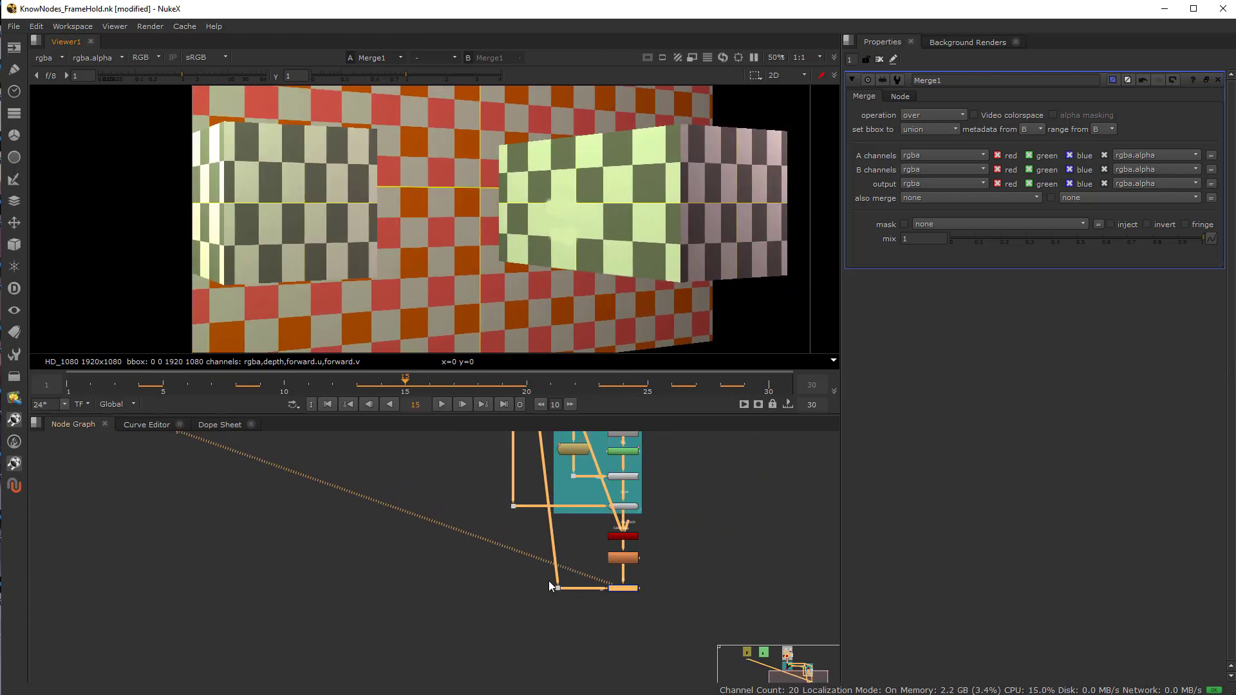
scroll(495, 631, "down", 4)
scroll(565, 558, "up", 5)
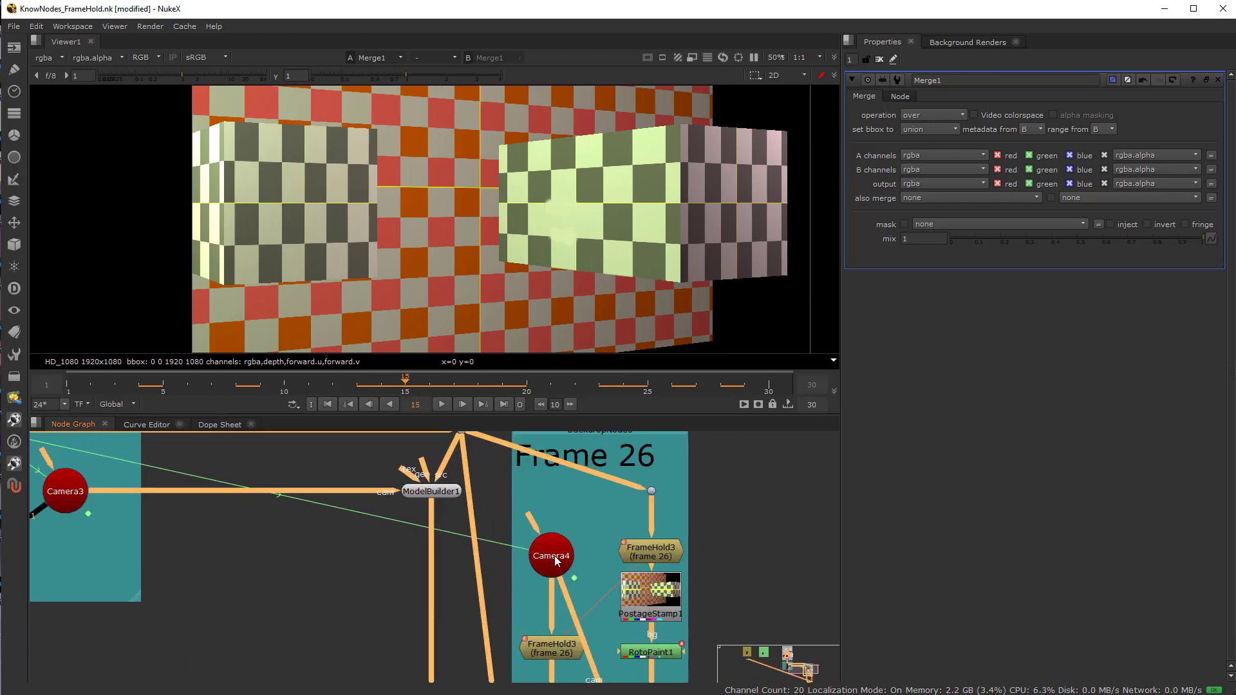
scroll(558, 552, "down", 3)
scroll(557, 554, "up", 4)
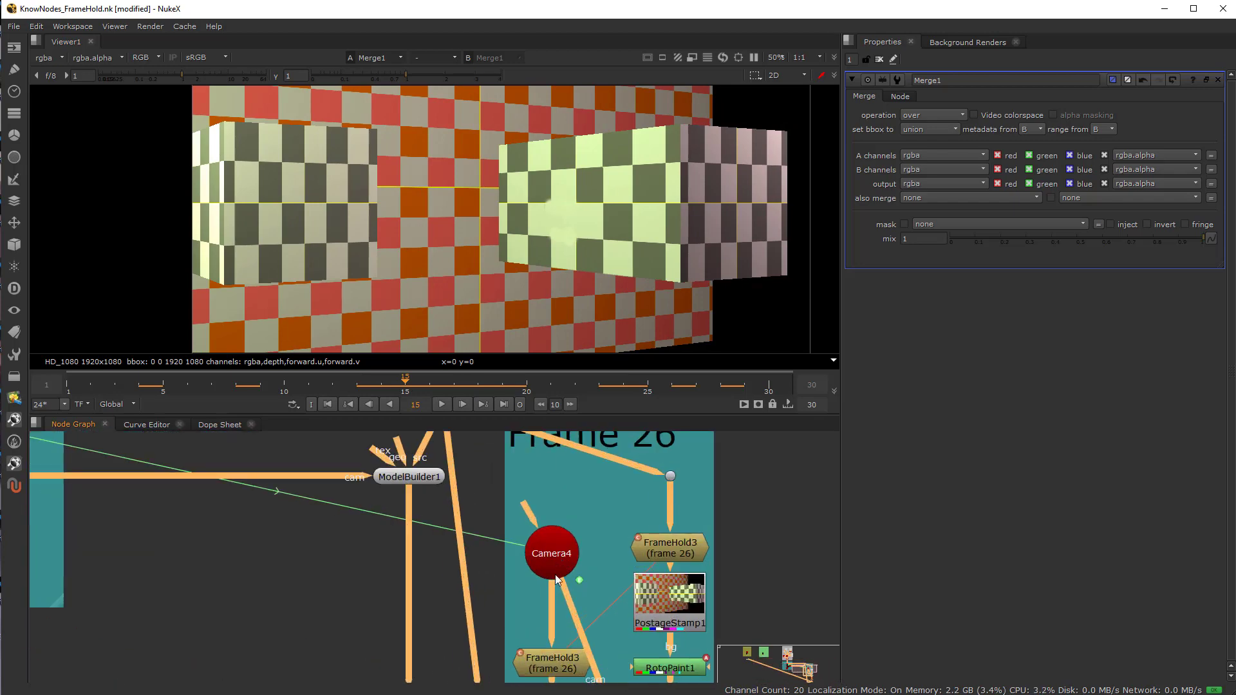
scroll(555, 573, "down", 4)
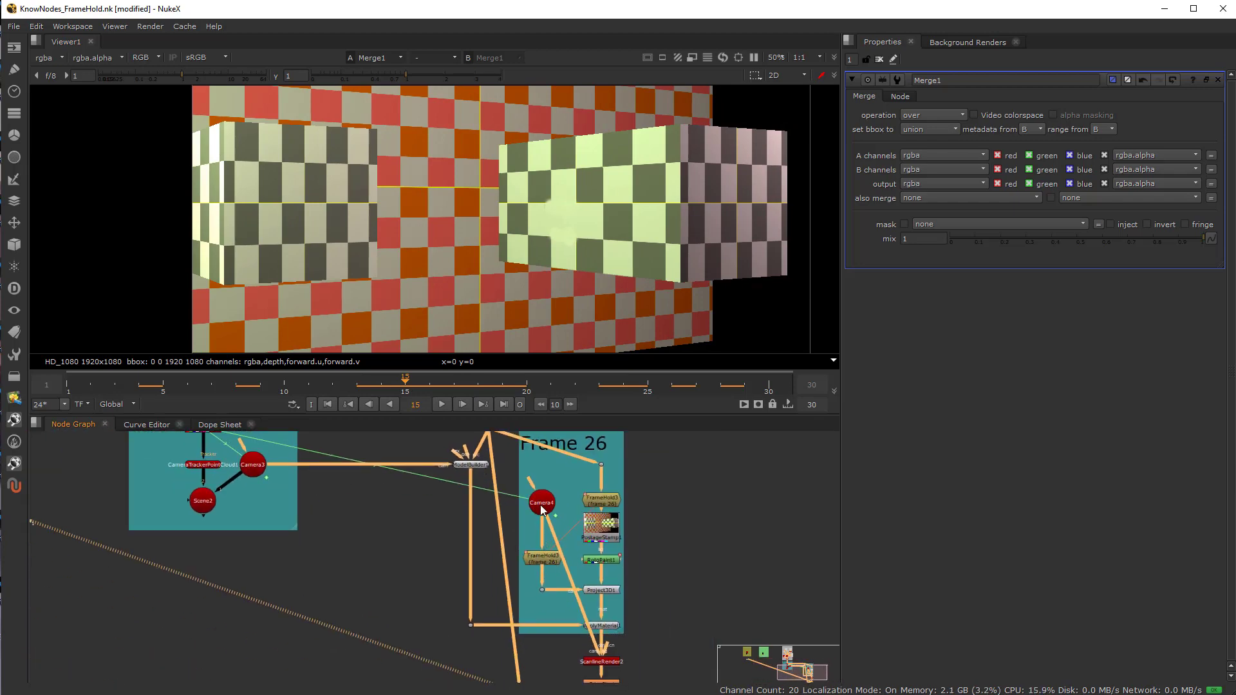
scroll(551, 551, "up", 4)
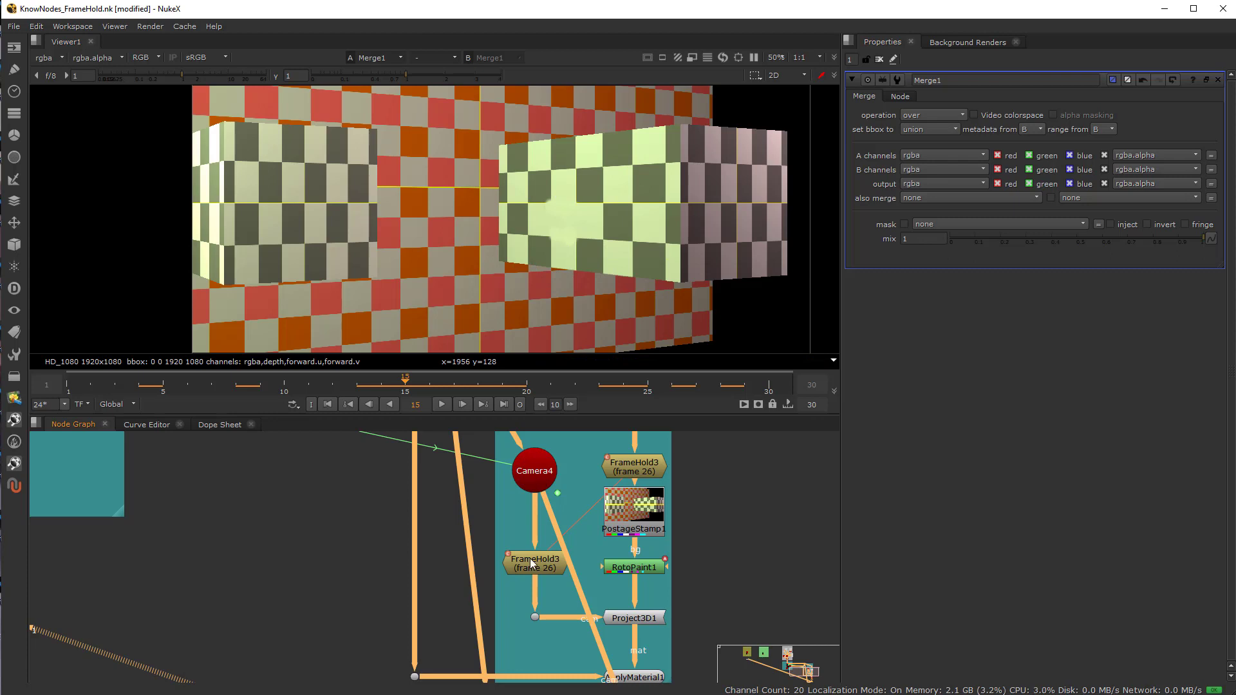
scroll(505, 573, "down", 3)
scroll(527, 620, "up", 2)
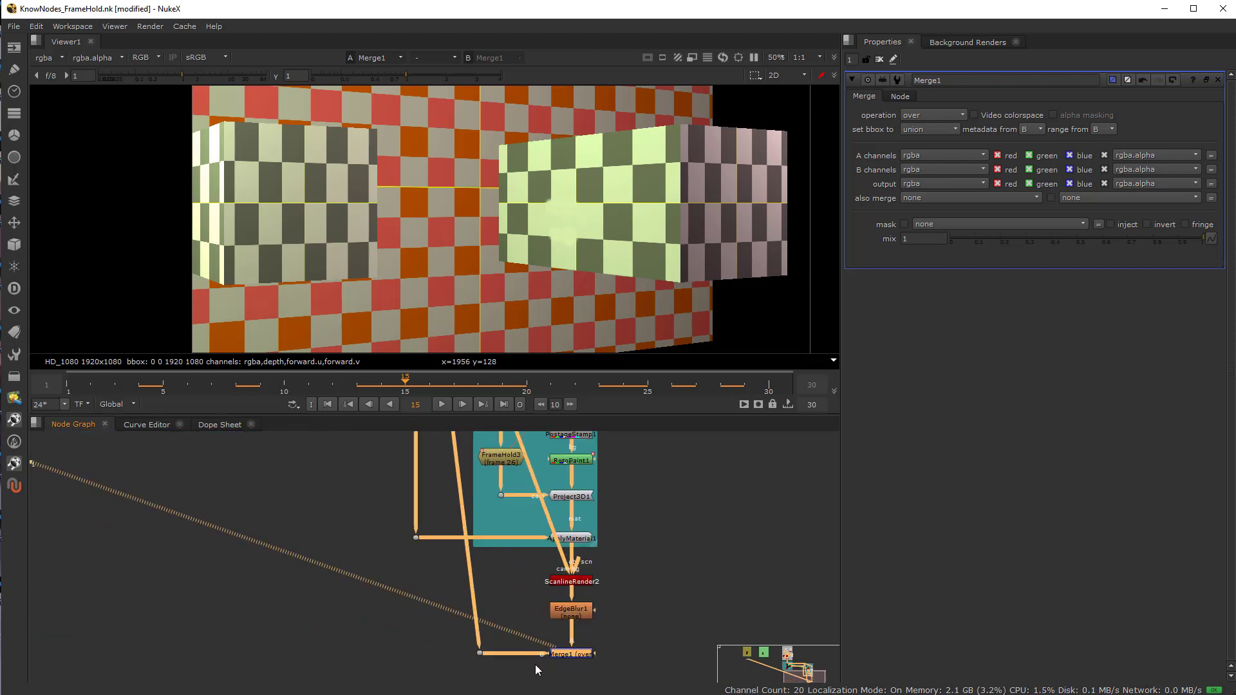
Scrub the merged shot to frame 12 and review the overall node graph, from the camera and footage hold examples to Merge1.
left_click_drag(405, 383, 227, 379)
left_click(332, 384)
scroll(387, 560, "down", 5)
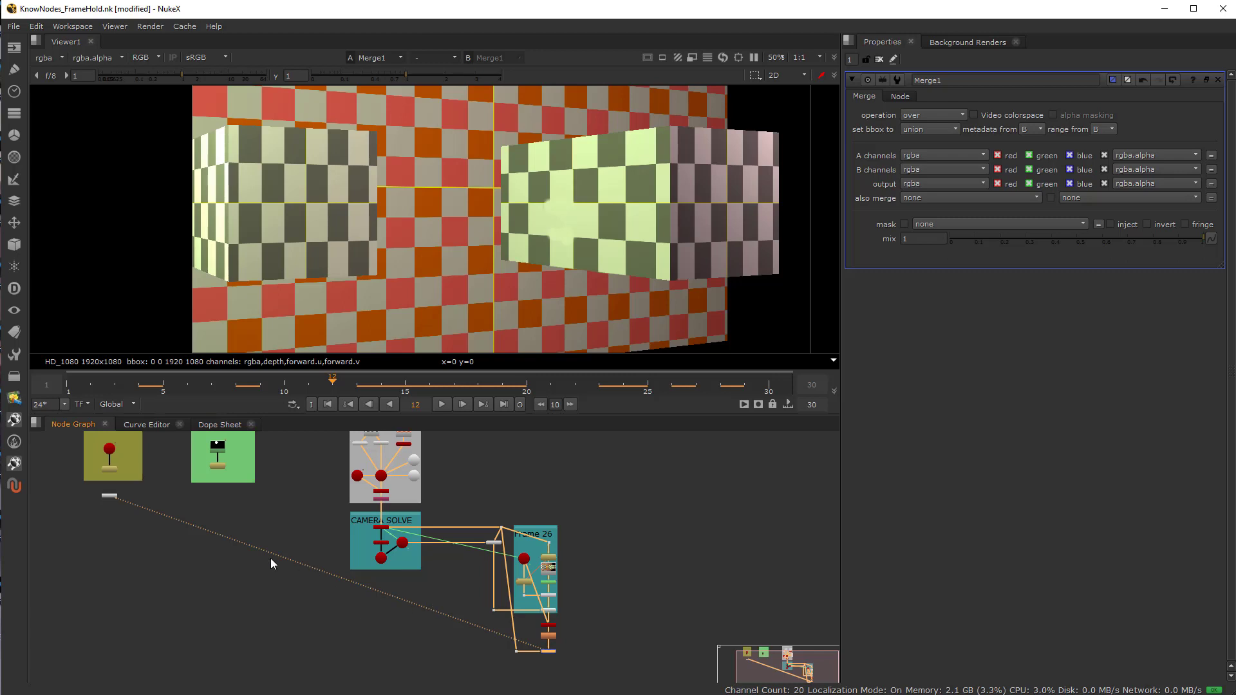
middle_click_drag(271, 558, 333, 595)
scroll(310, 618, "down", 4)
scroll(312, 617, "up", 3)
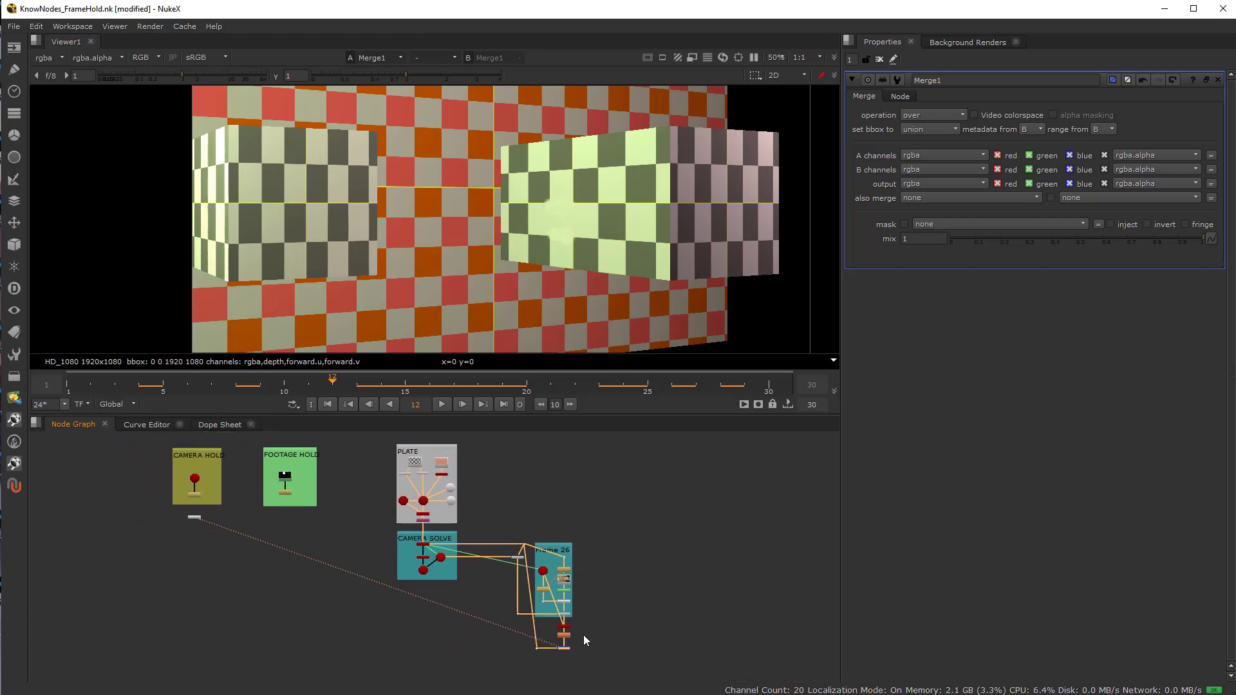